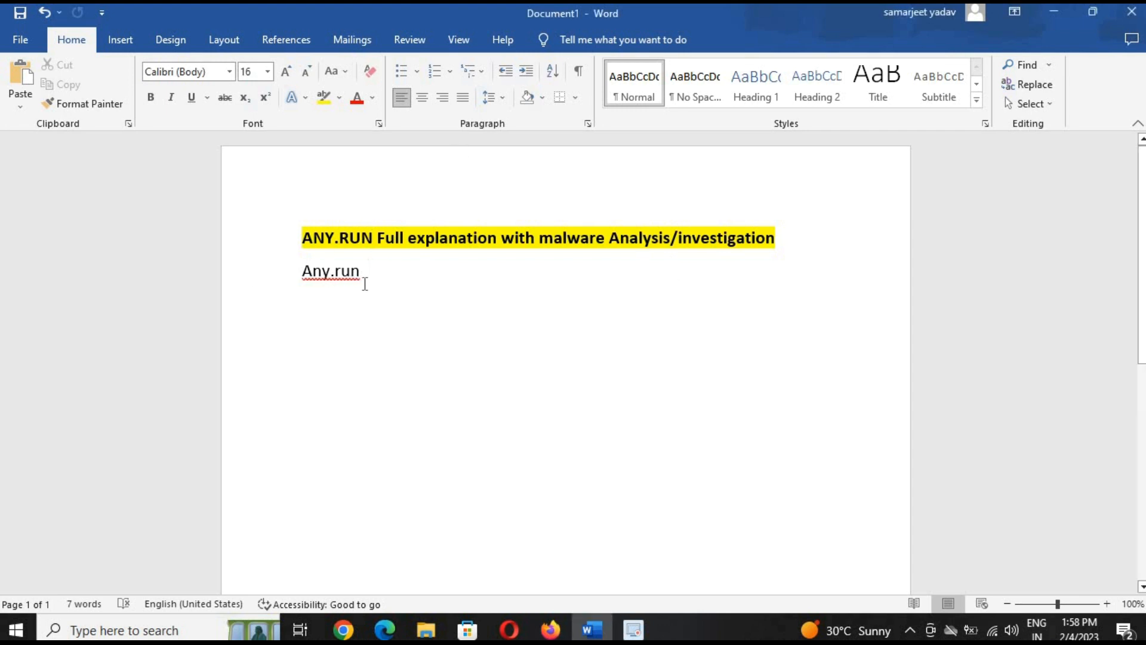
# Step: Add the lines "Console", "URL/file" and "Registry changes" below the "Any.run" line
pyautogui.press('Return')
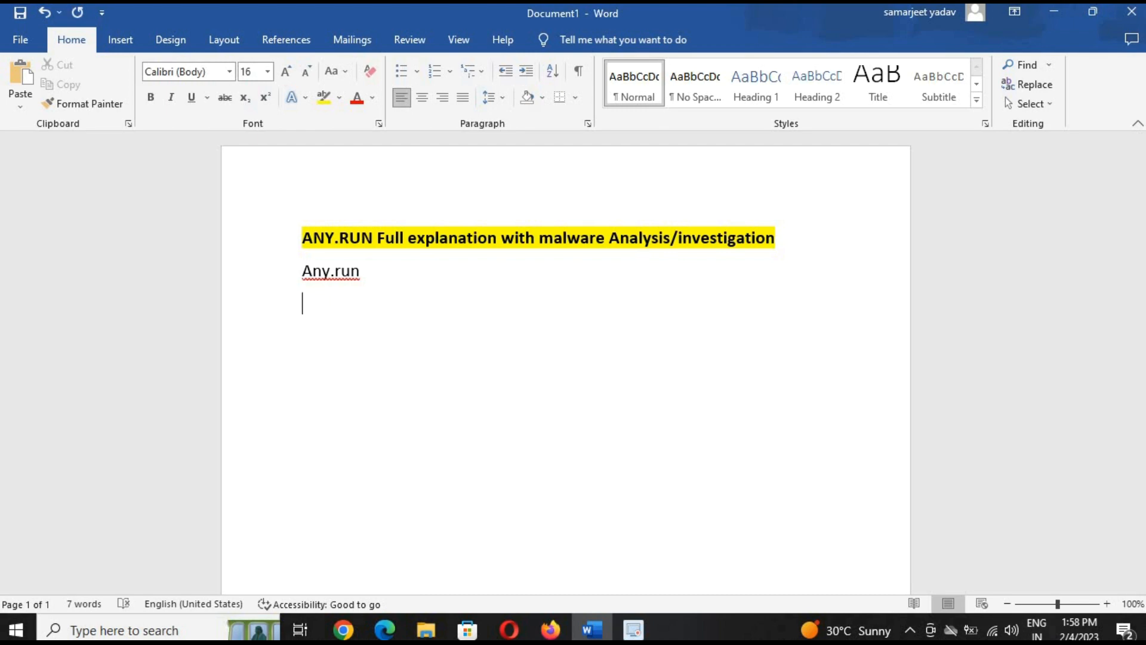
pyautogui.write('console')
pyautogui.press('Return')
pyautogui.write('URL/file')
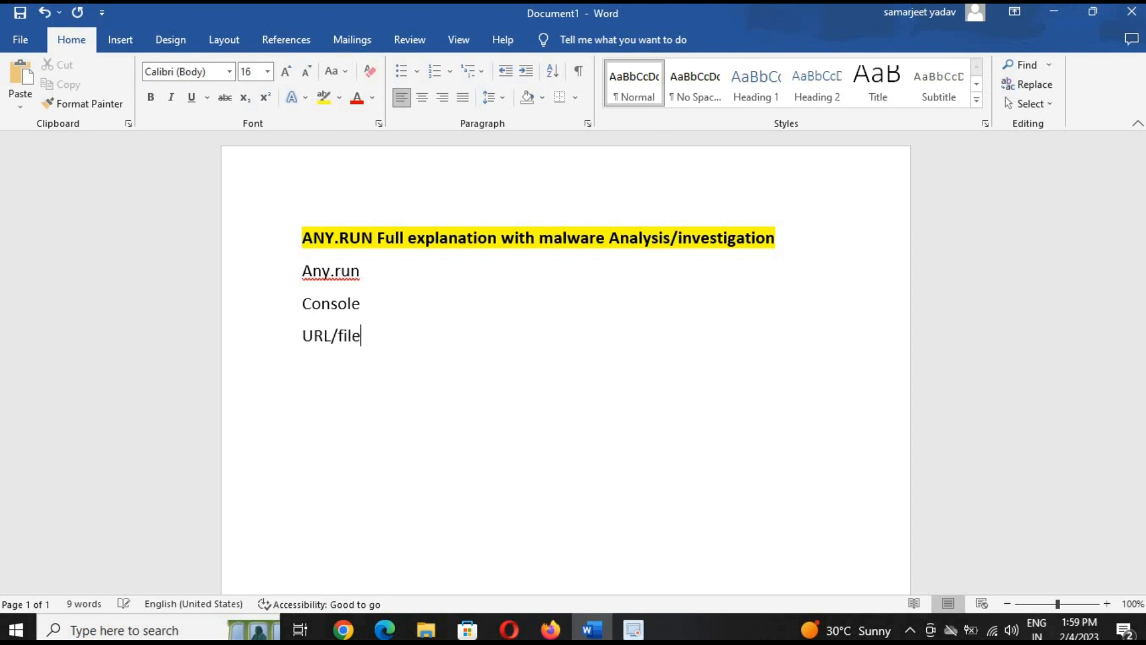
pyautogui.press('Return')
pyautogui.write('registr')
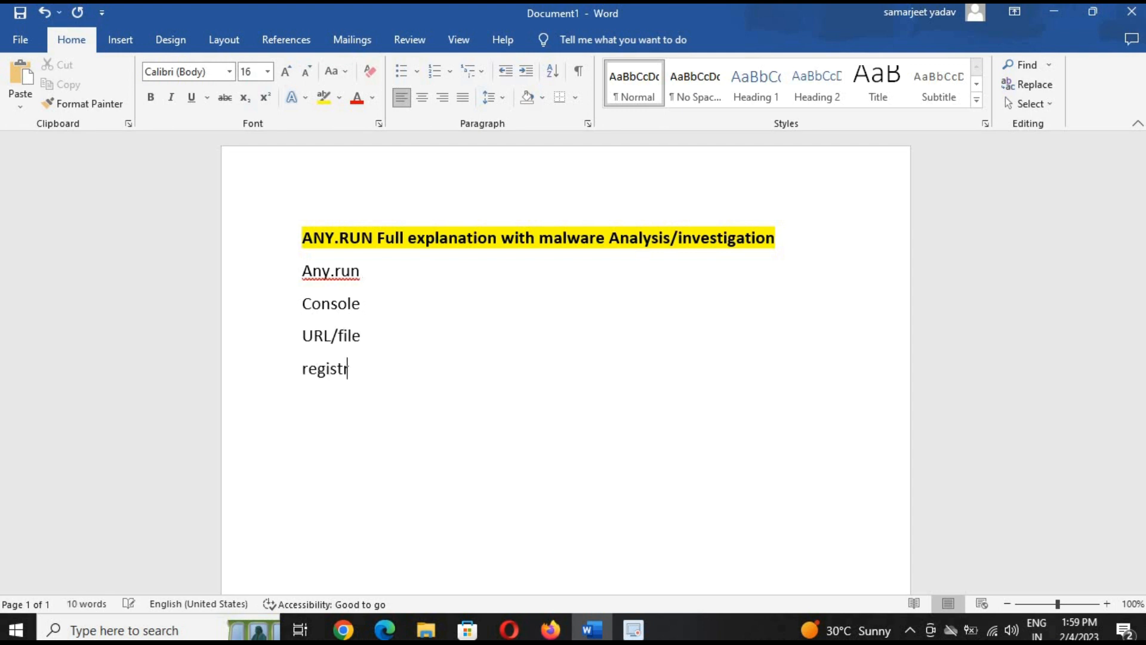
pyautogui.write('y changes')
pyautogui.press('Return')
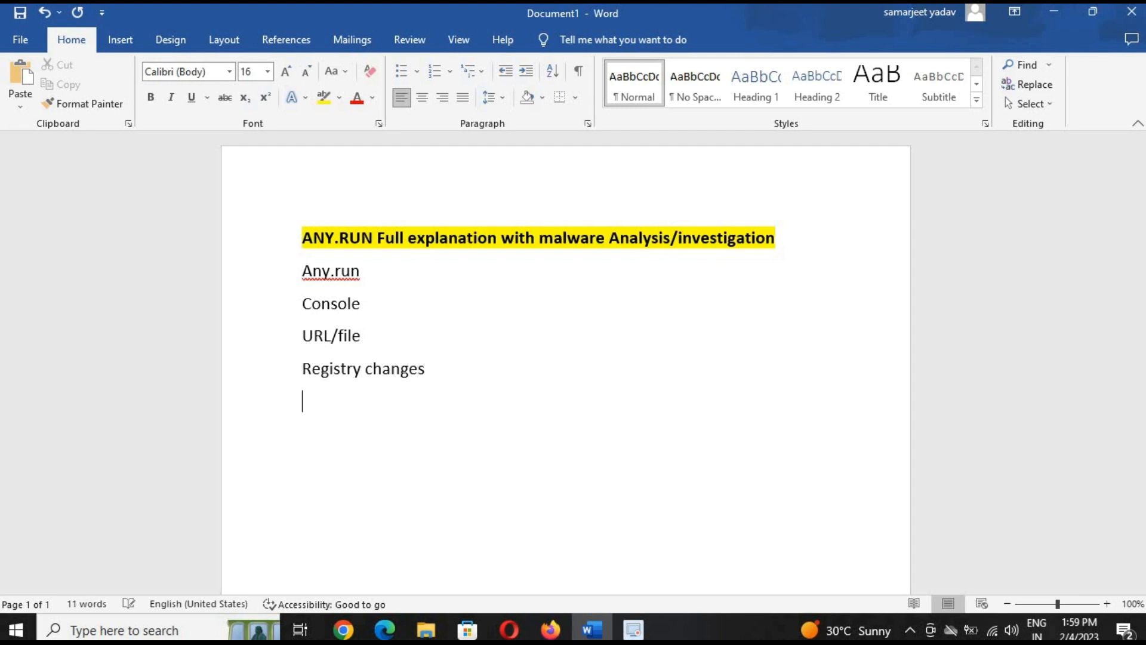
# Step: Continue the topic list with the lines "Investigation" and "Report PD, IOC's"
pyautogui.write('investigation')
pyautogui.press('Return')
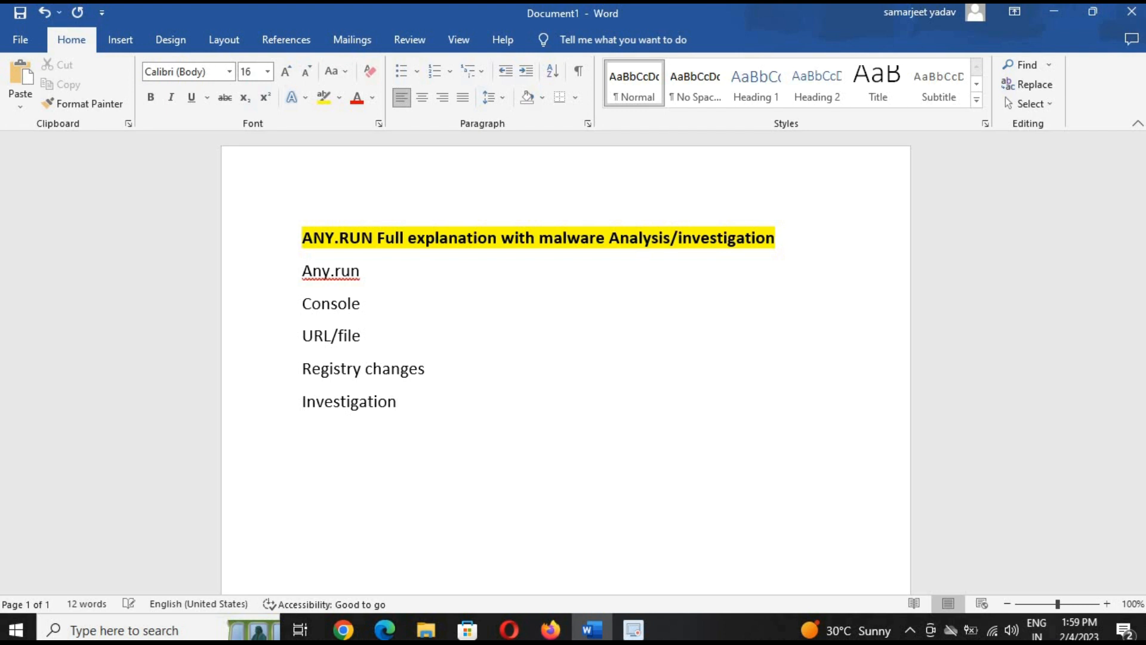
pyautogui.write('repor')
pyautogui.write('t ')
pyautogui.write('PD, IOC')
pyautogui.write("'s")
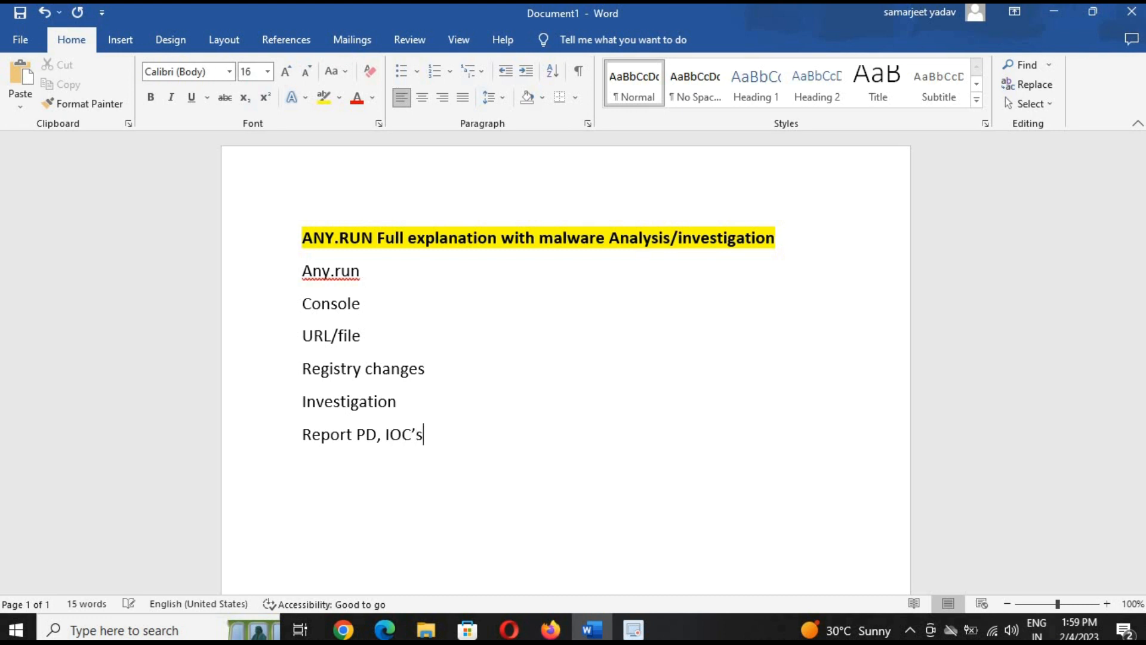
# Step: Finish the topic list with the line "Recommendation", correcting its spelling
pyautogui.press('Return')
pyautogui.write('Recommendatoio')
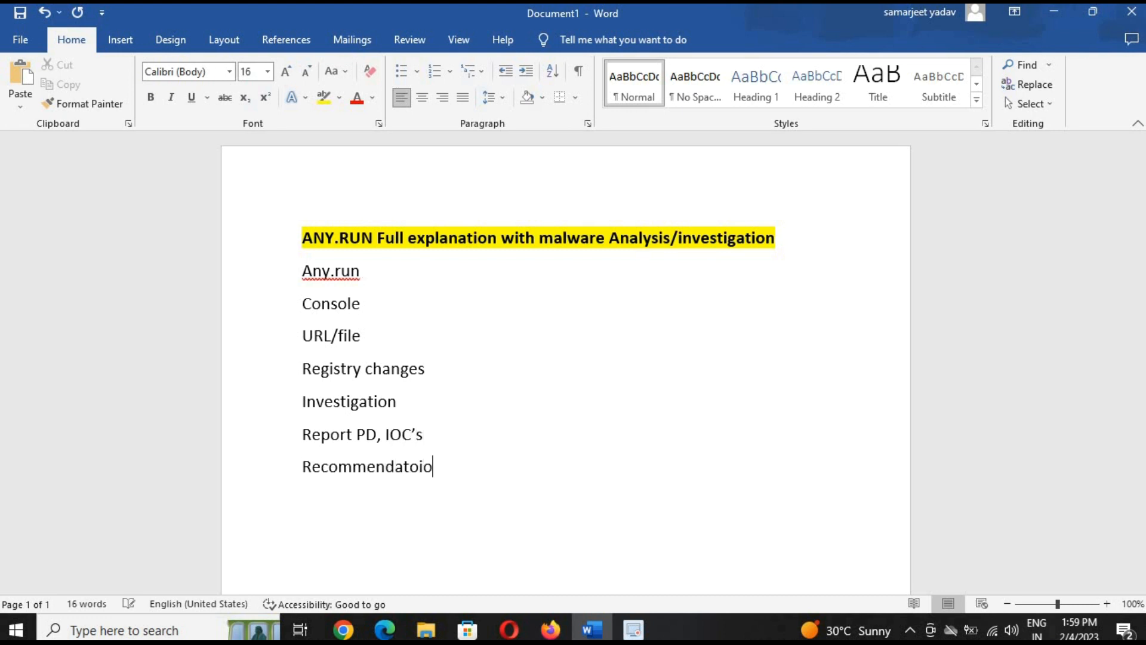
pyautogui.press('BackSpace')
pyautogui.press('BackSpace')
pyautogui.press('BackSpace')
pyautogui.write('ion')
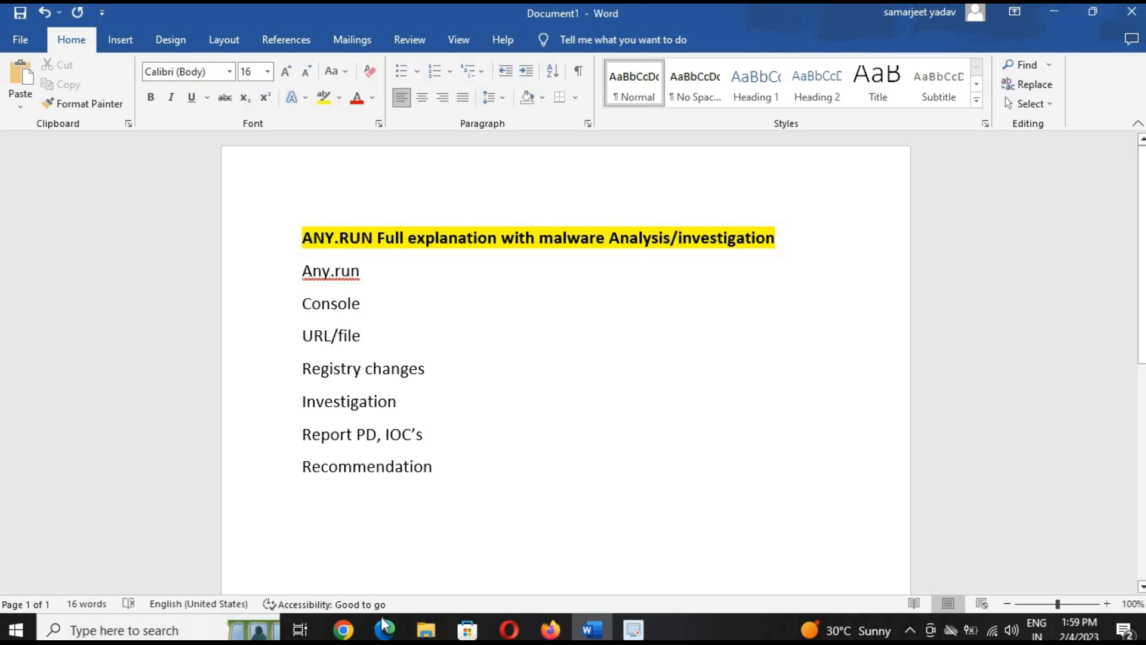
# Step: Switch to the any.run site in Chrome and open the hunting service's form for creating a new task
pyautogui.click(343, 630)
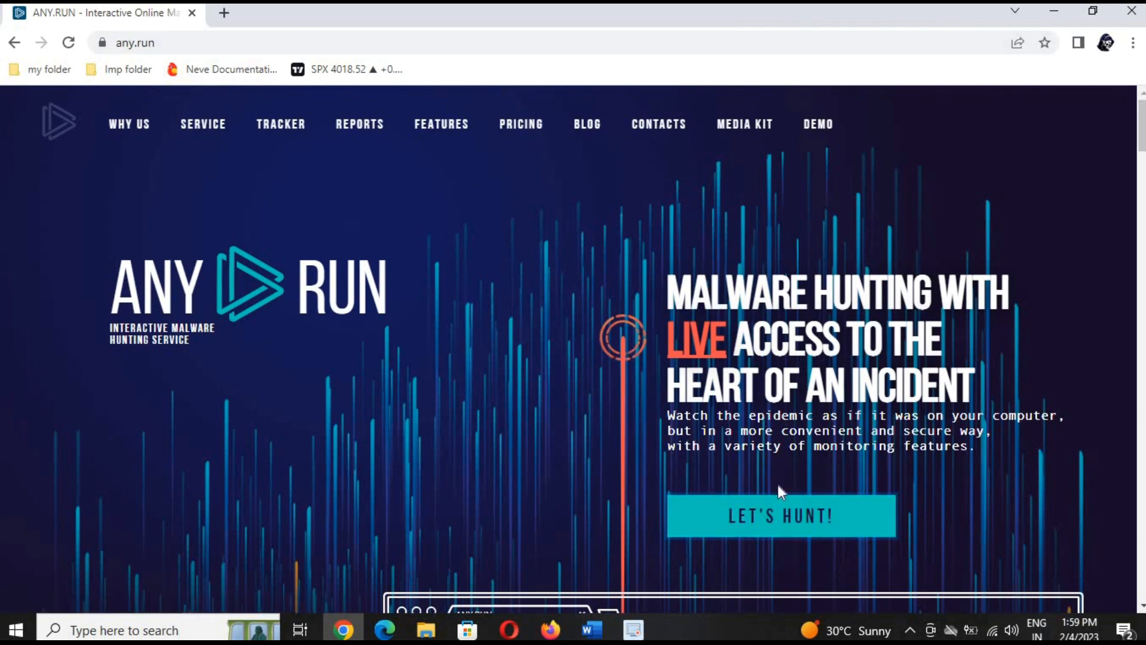
pyautogui.click(794, 514)
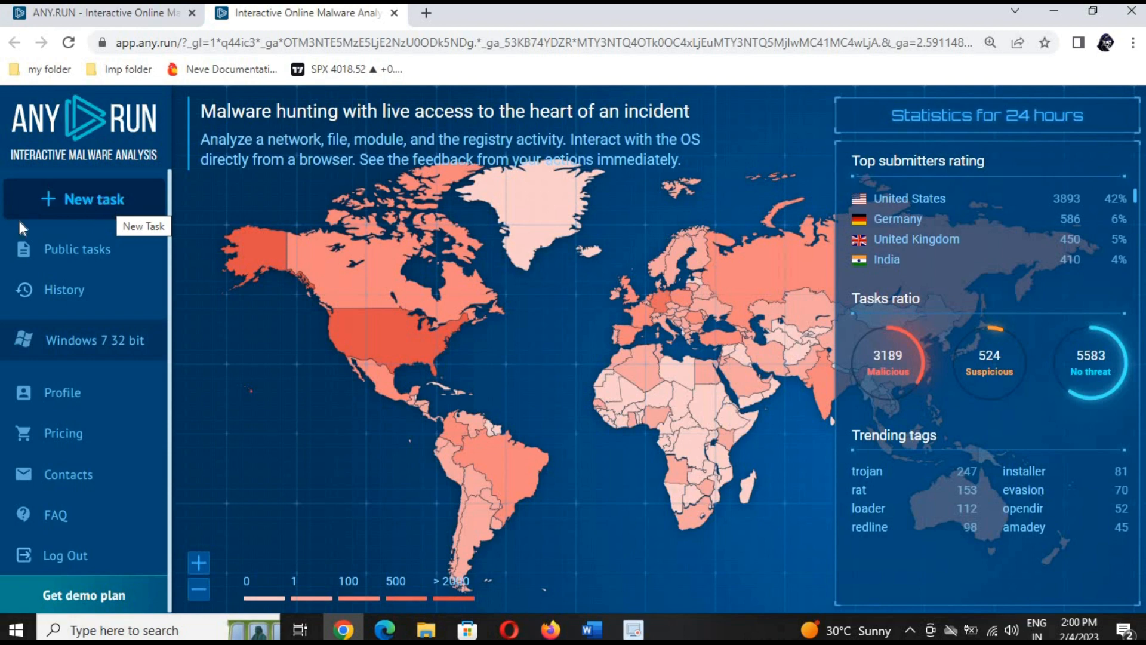
pyautogui.click(58, 199)
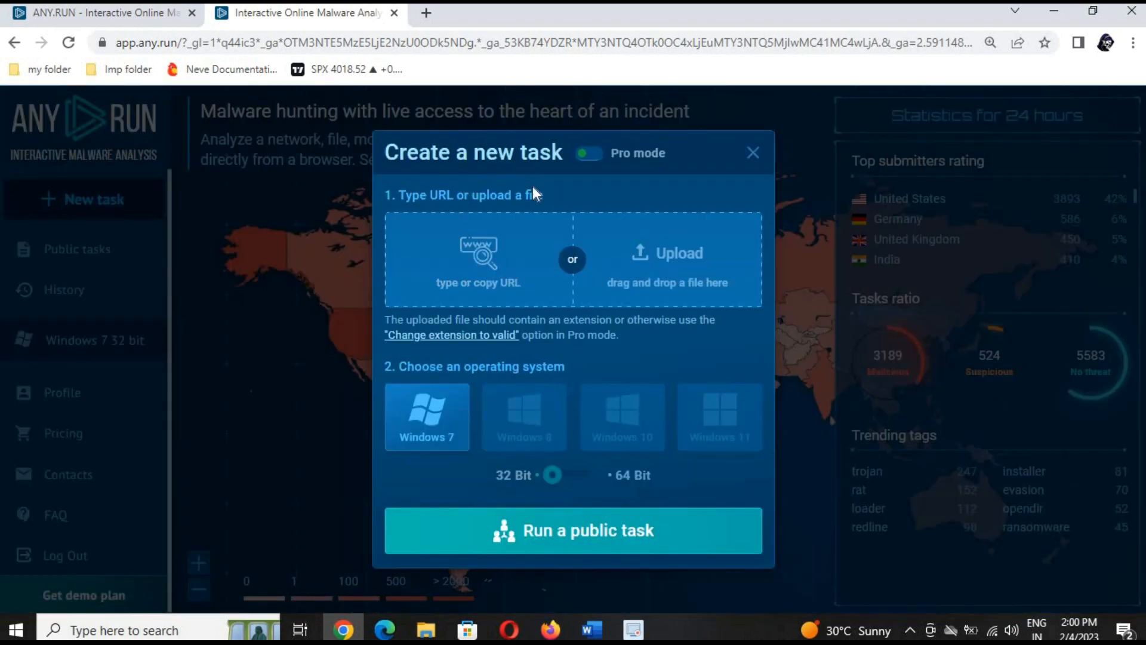
# Step: Look over the Pro mode settings of the new task form and return it to the basic mode
pyautogui.click(598, 154)
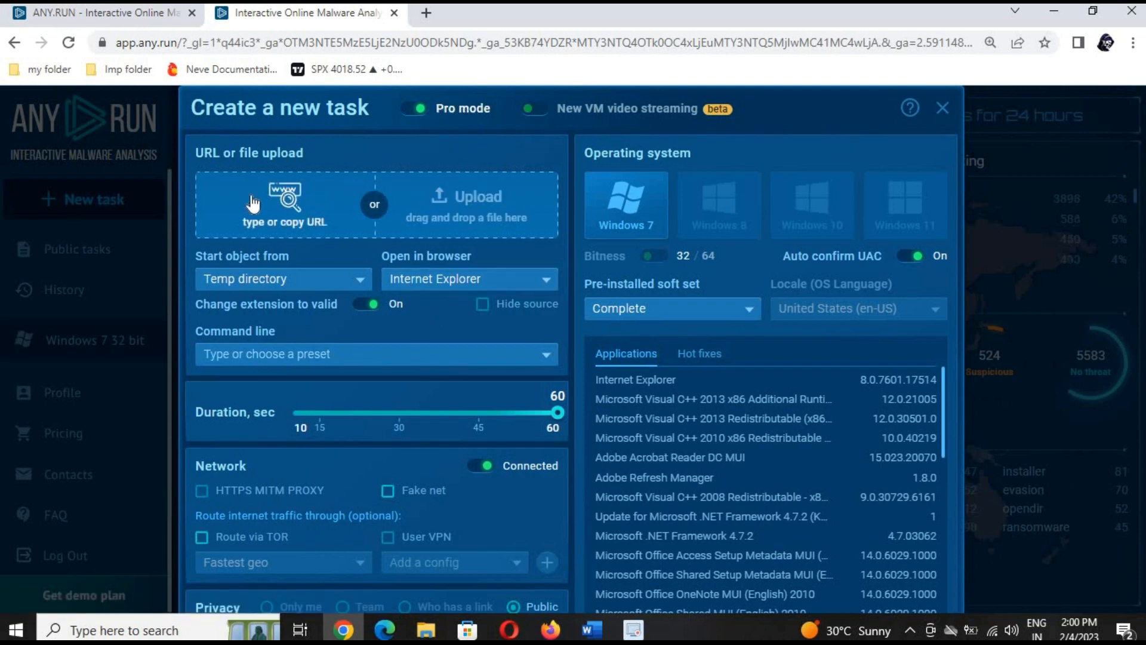
pyautogui.scroll(-2, 491, 500)
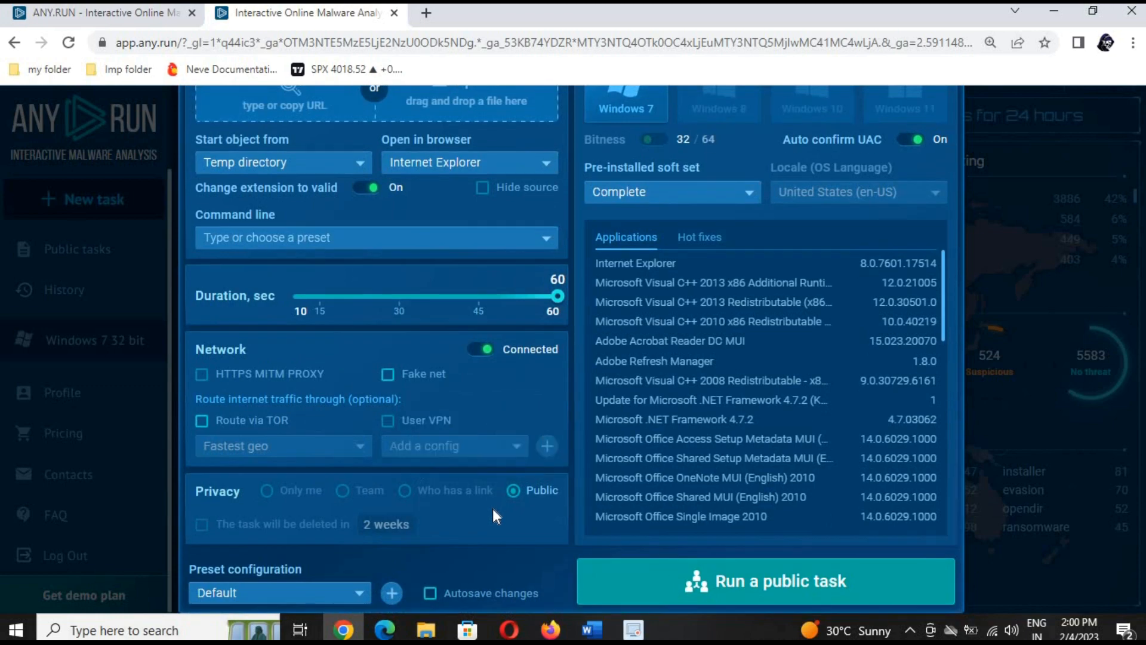
pyautogui.scroll(2, 493, 508)
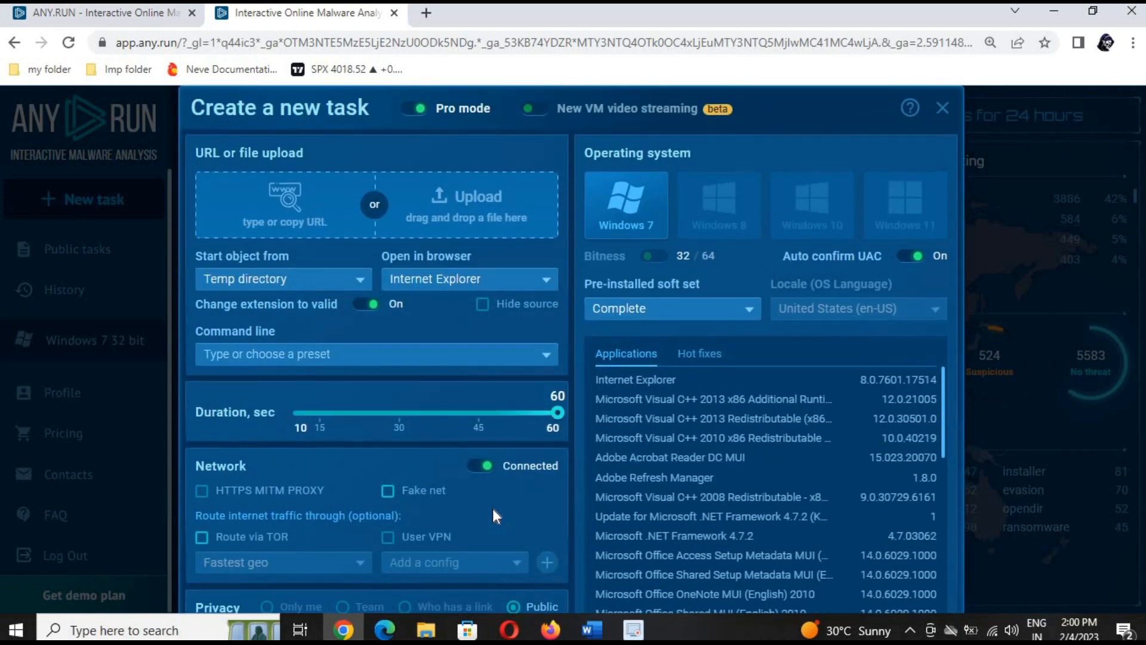
pyautogui.click(410, 112)
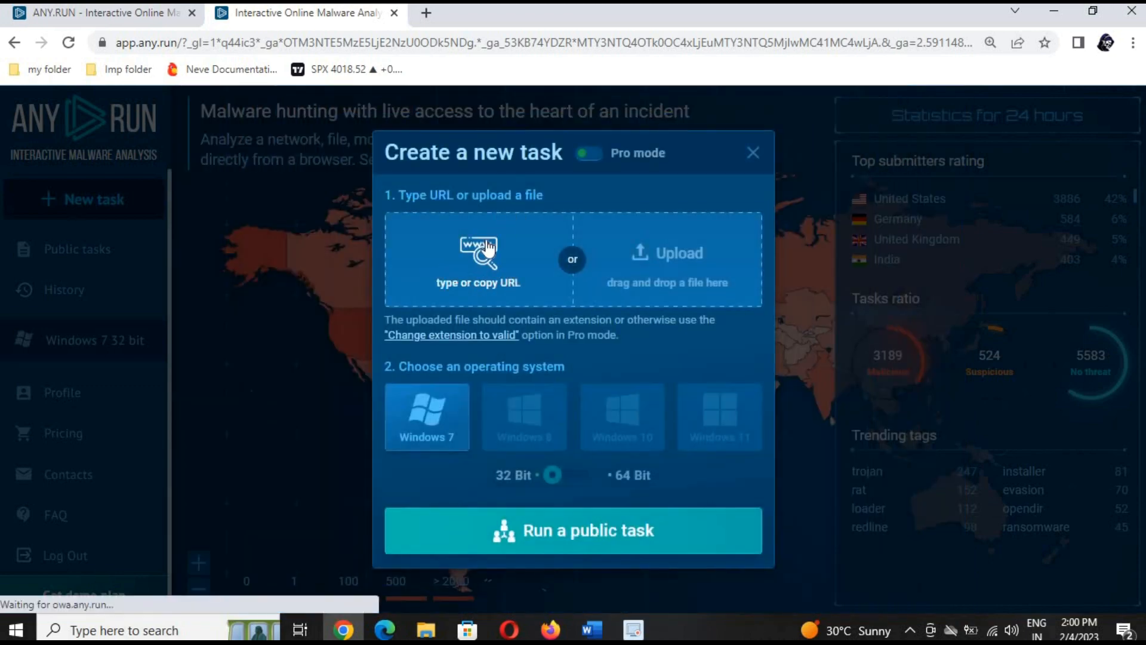
# Step: Check the new task's URL entry and file upload options without submitting a URL or choosing a file
pyautogui.click(482, 261)
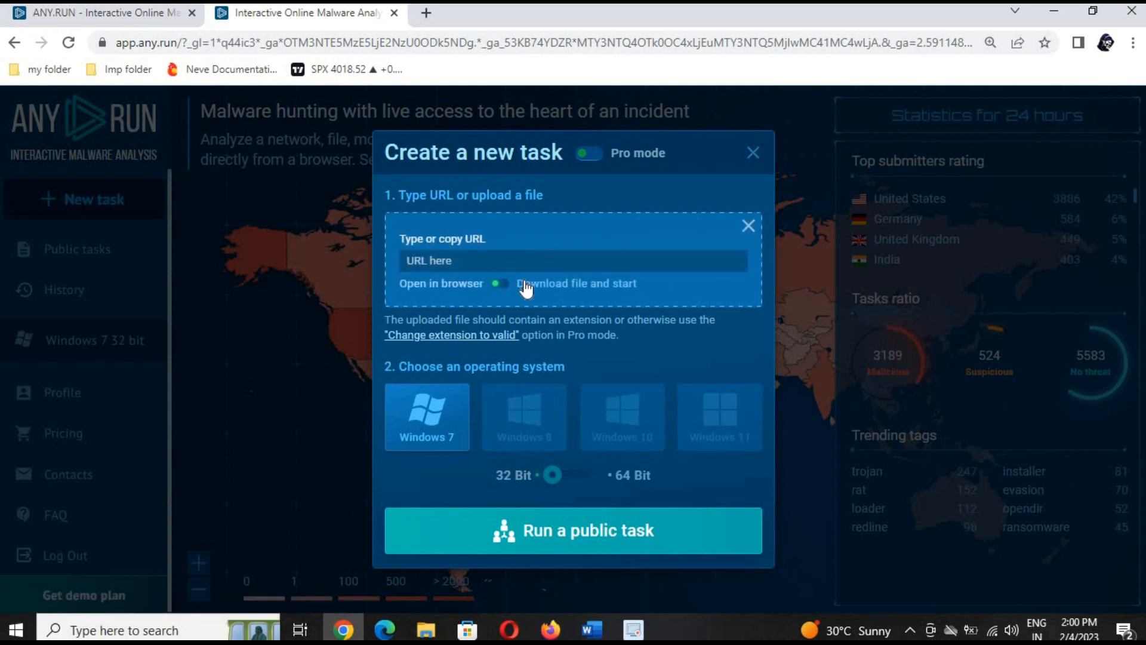
pyautogui.click(748, 225)
pyautogui.click(668, 263)
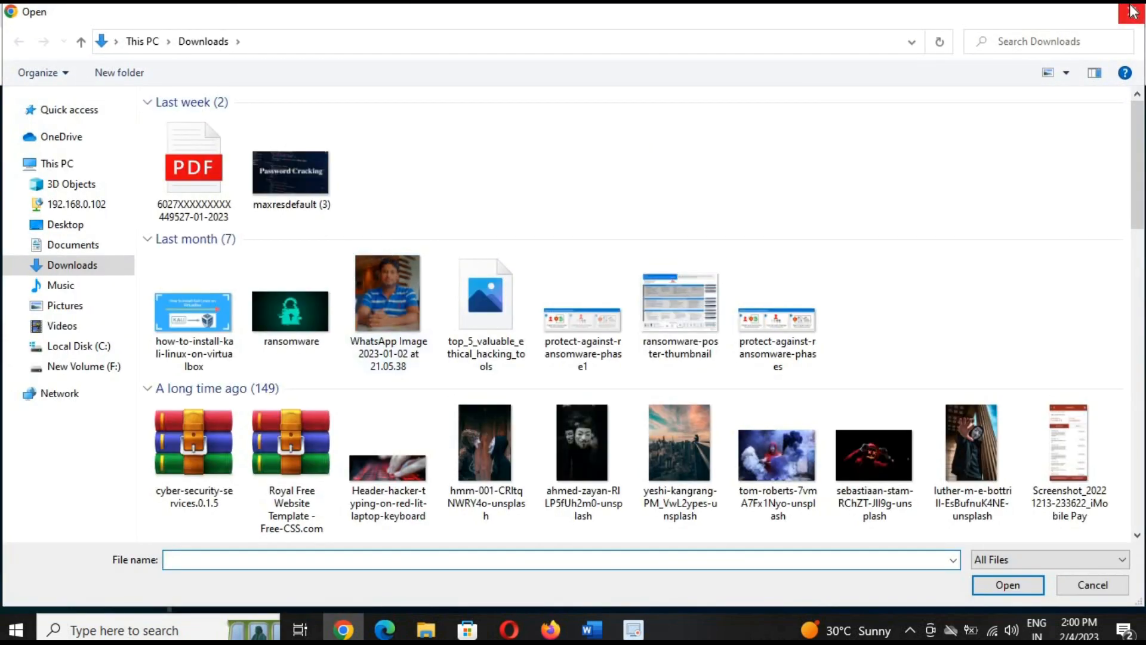
pyautogui.click(1132, 12)
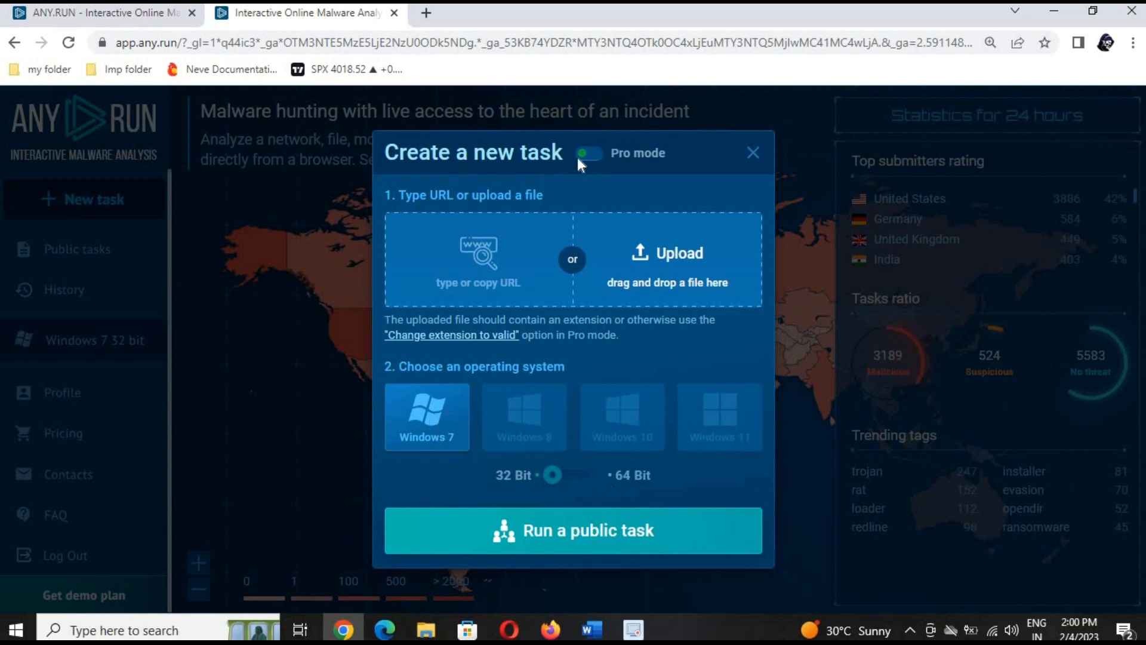
pyautogui.click(753, 153)
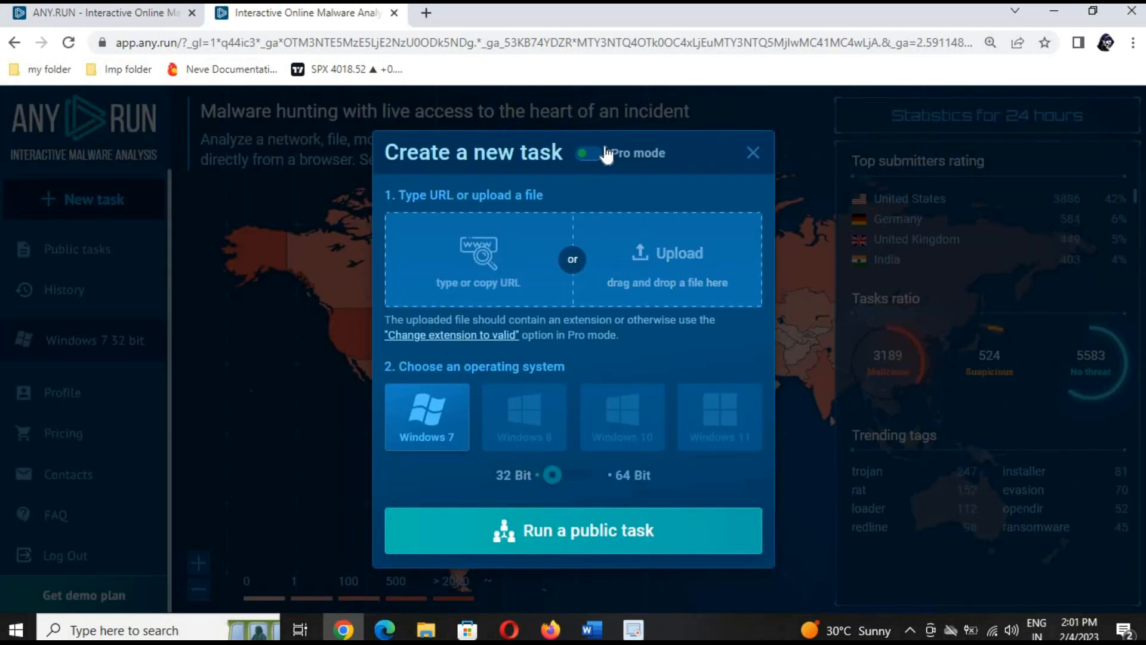
# Step: Enable Pro mode for the new task and set it to open in Google Chrome
pyautogui.click(606, 154)
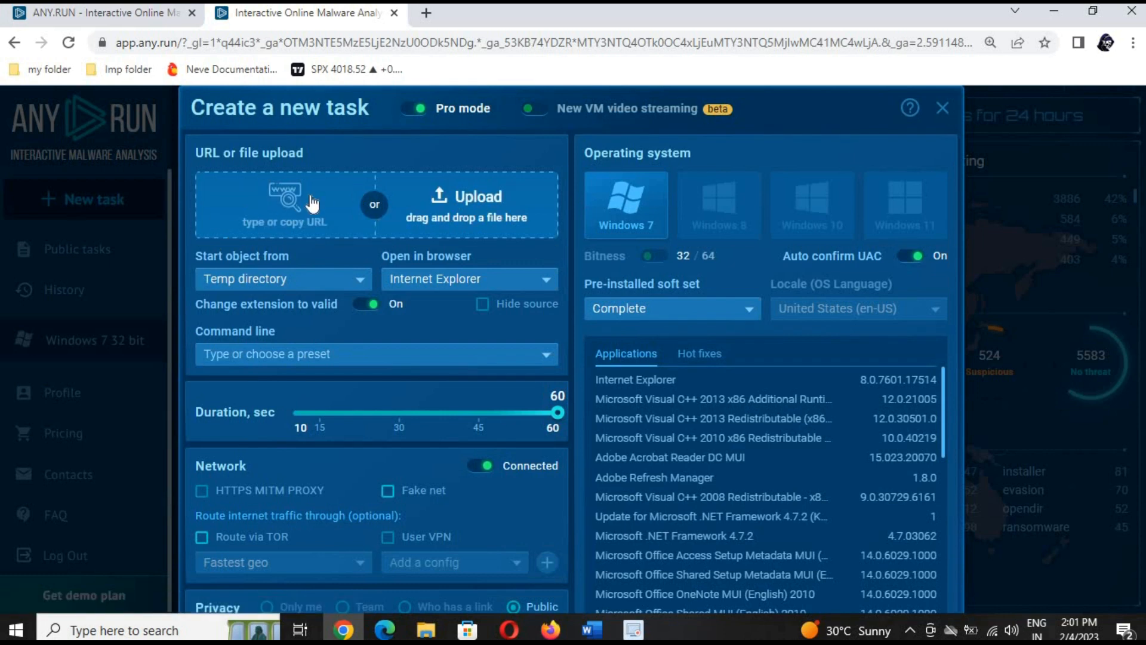
pyautogui.click(469, 287)
pyautogui.click(445, 327)
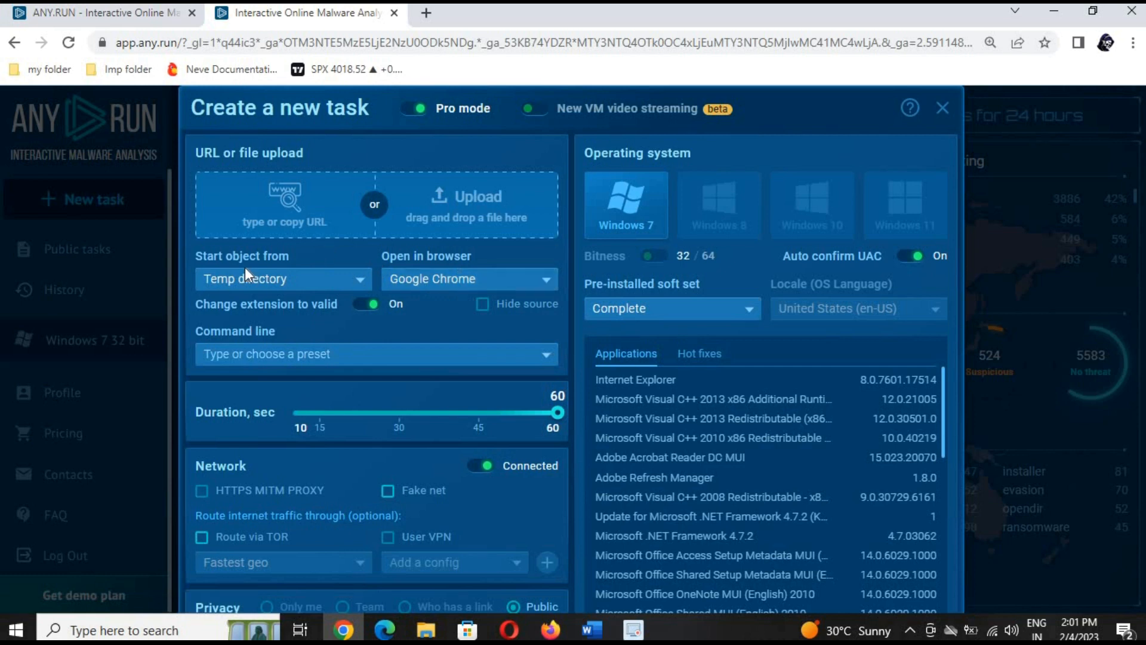
# Step: Examine the available start locations and command line presets for the new task without changing either one
pyautogui.click(280, 280)
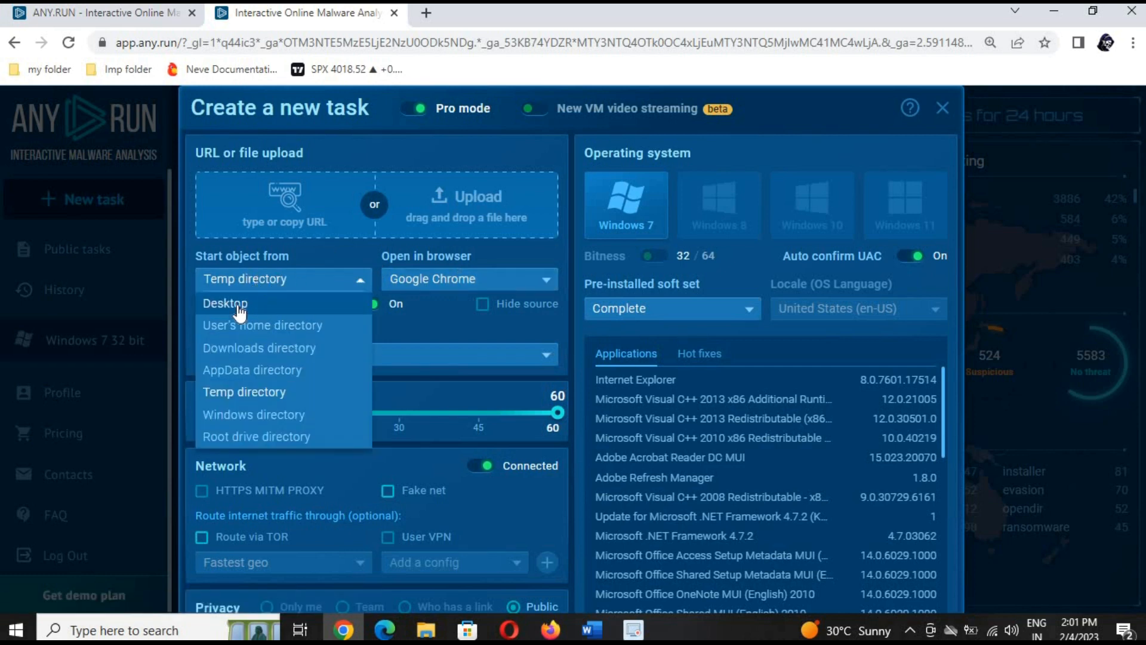
pyautogui.scroll(-2, 278, 412)
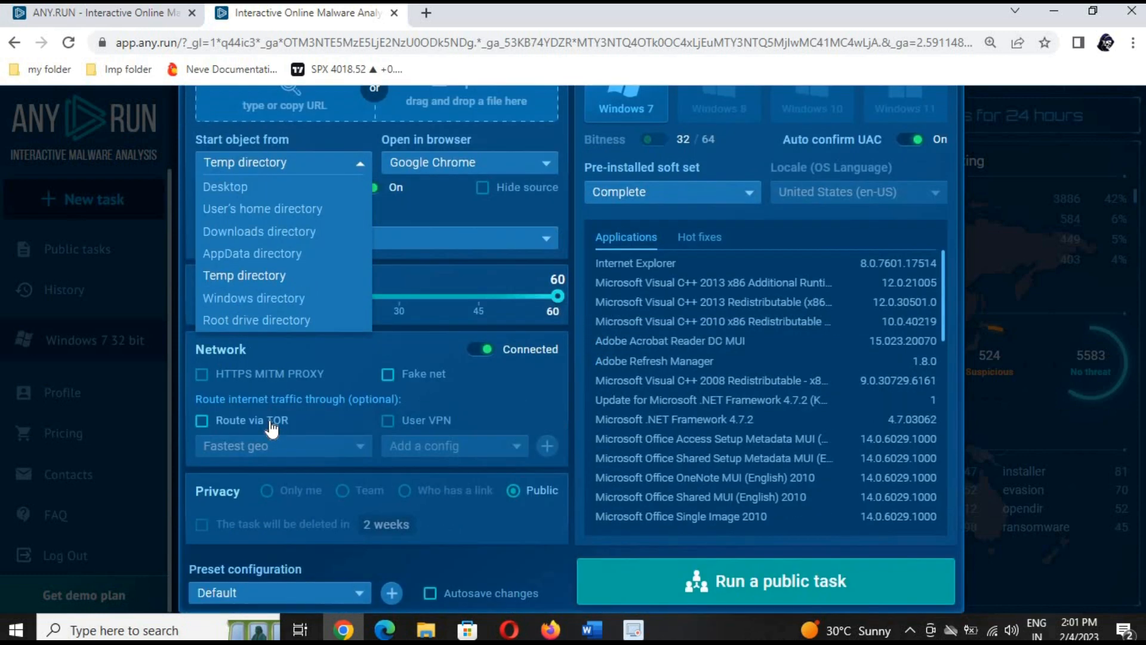
pyautogui.scroll(2, 281, 370)
pyautogui.click(359, 279)
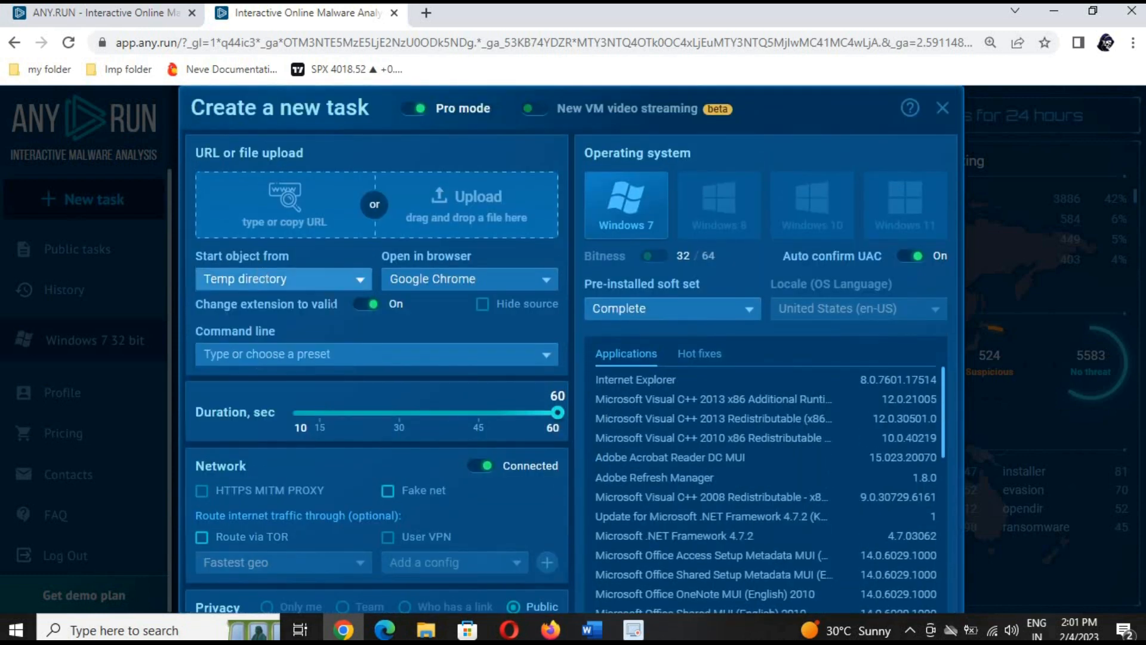
pyautogui.click(421, 355)
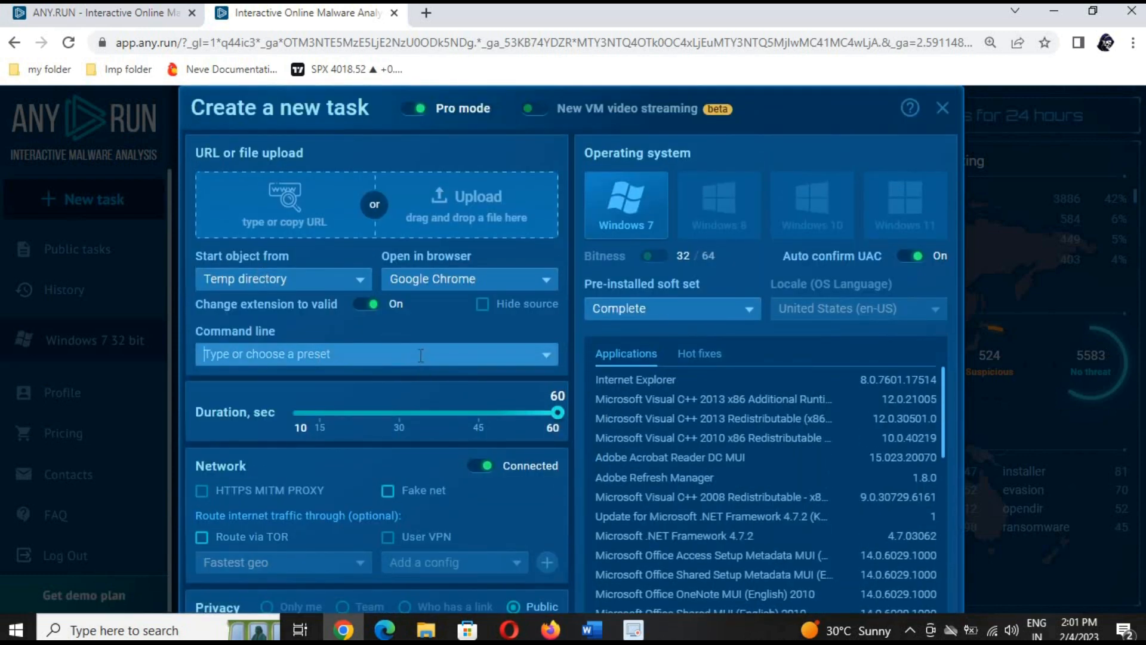
pyautogui.click(552, 360)
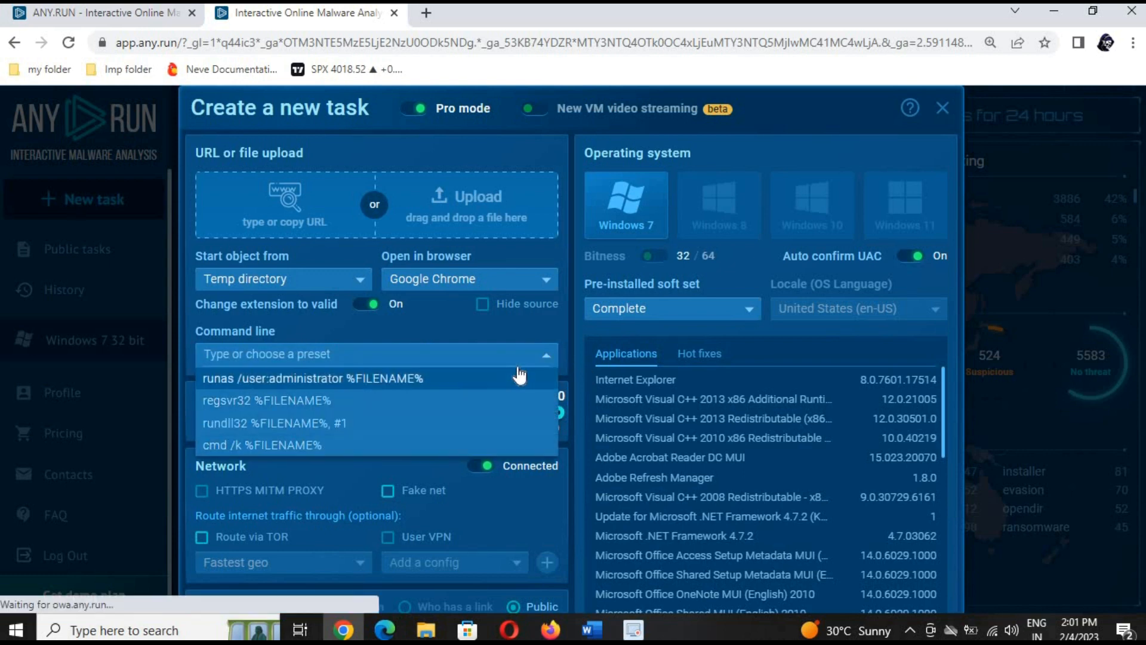
pyautogui.click(551, 360)
# Step: Review the new task's duration, network and privacy settings, and close the form without running a task
pyautogui.scroll(-2, 503, 337)
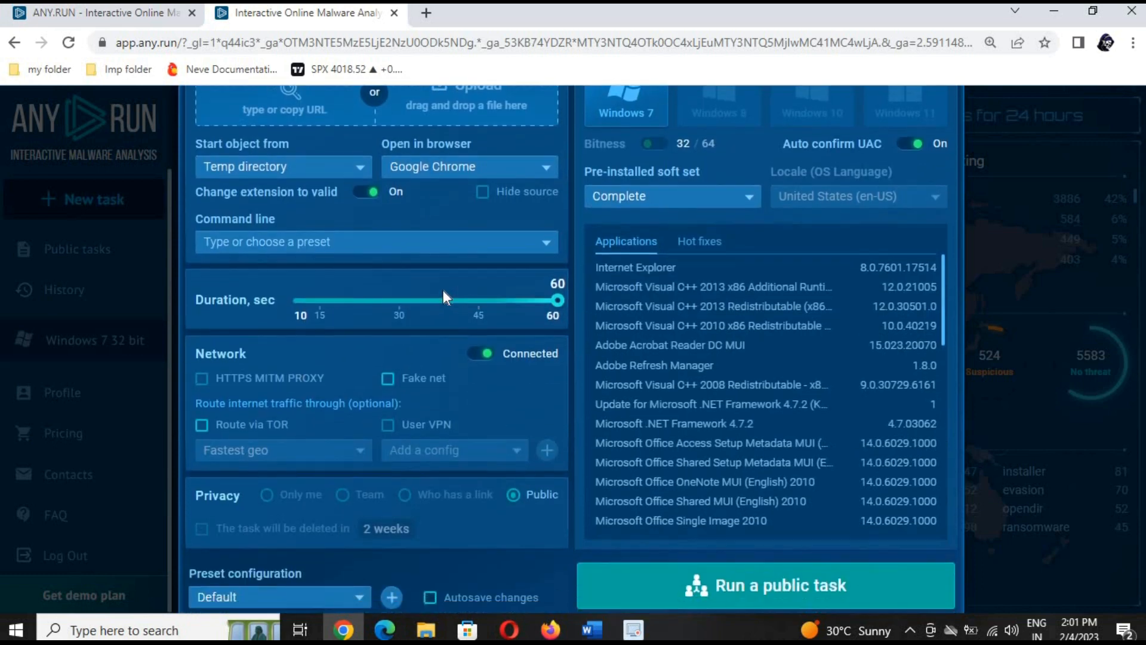
pyautogui.moveTo(555, 296)
pyautogui.mouseDown()
pyautogui.moveTo(340, 315)
pyautogui.moveTo(559, 305)
pyautogui.moveTo(549, 281)
pyautogui.mouseUp()
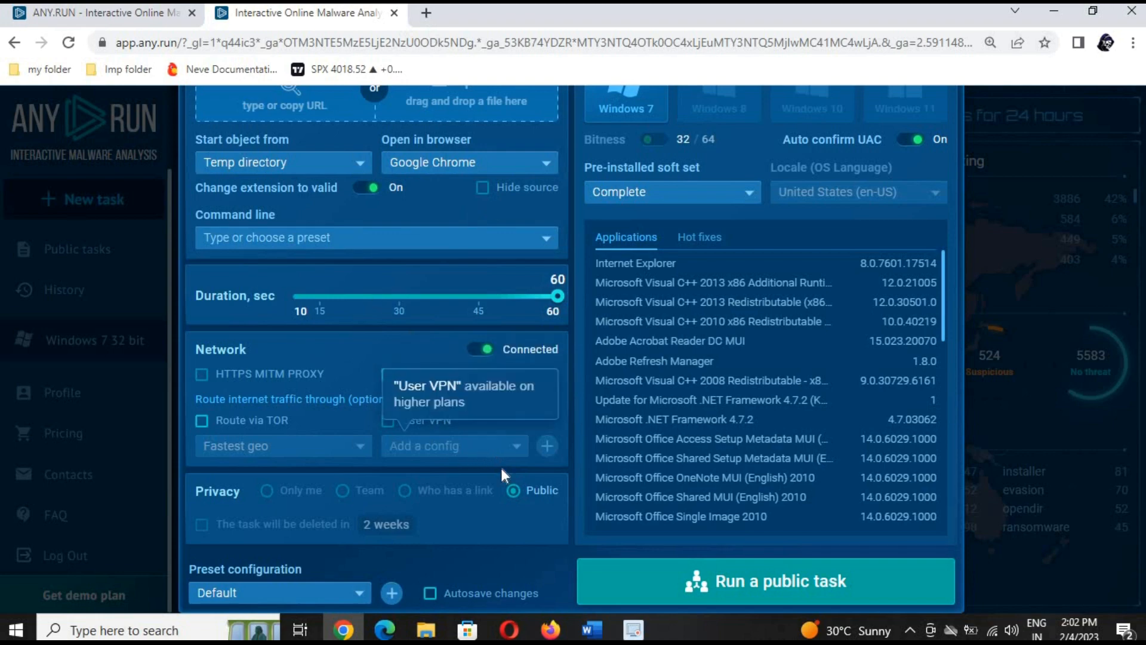
pyautogui.scroll(2, 291, 398)
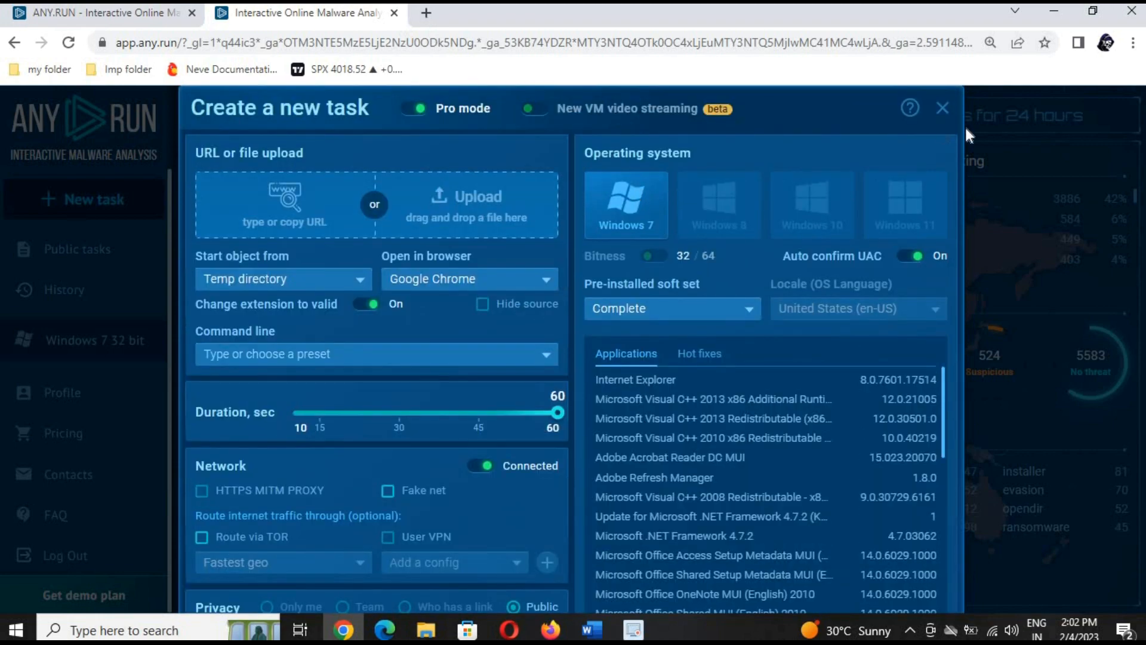
pyautogui.click(945, 108)
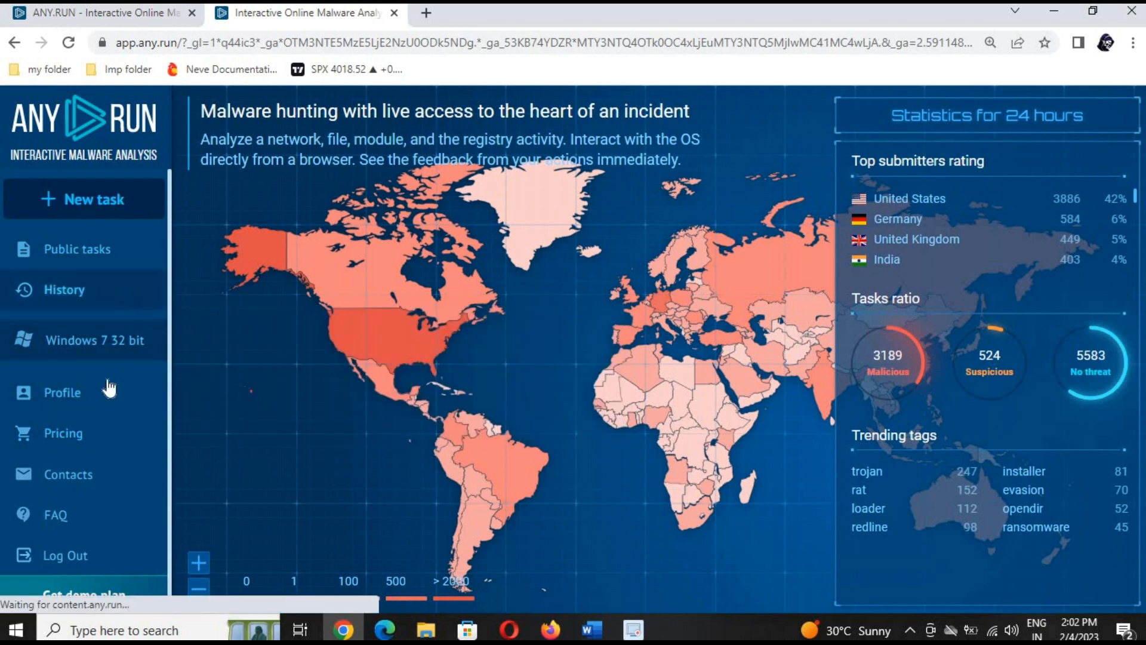
# Step: Open the public tasks and browse the list of public submissions with their verdicts
pyautogui.click(84, 253)
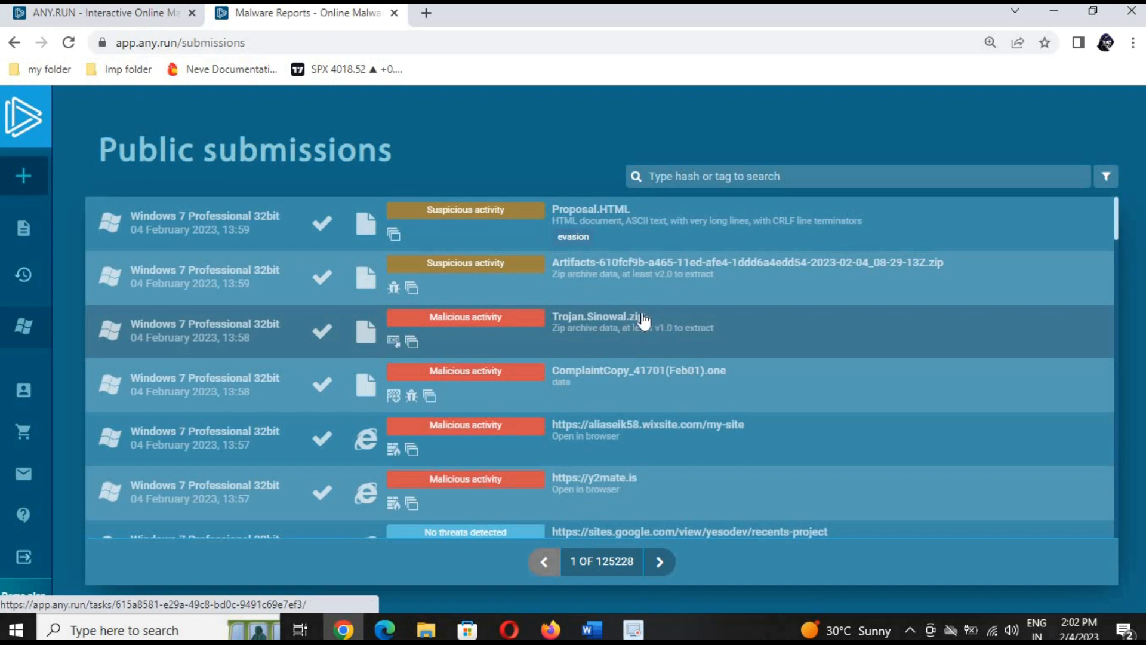
pyautogui.scroll(-20, 578, 338)
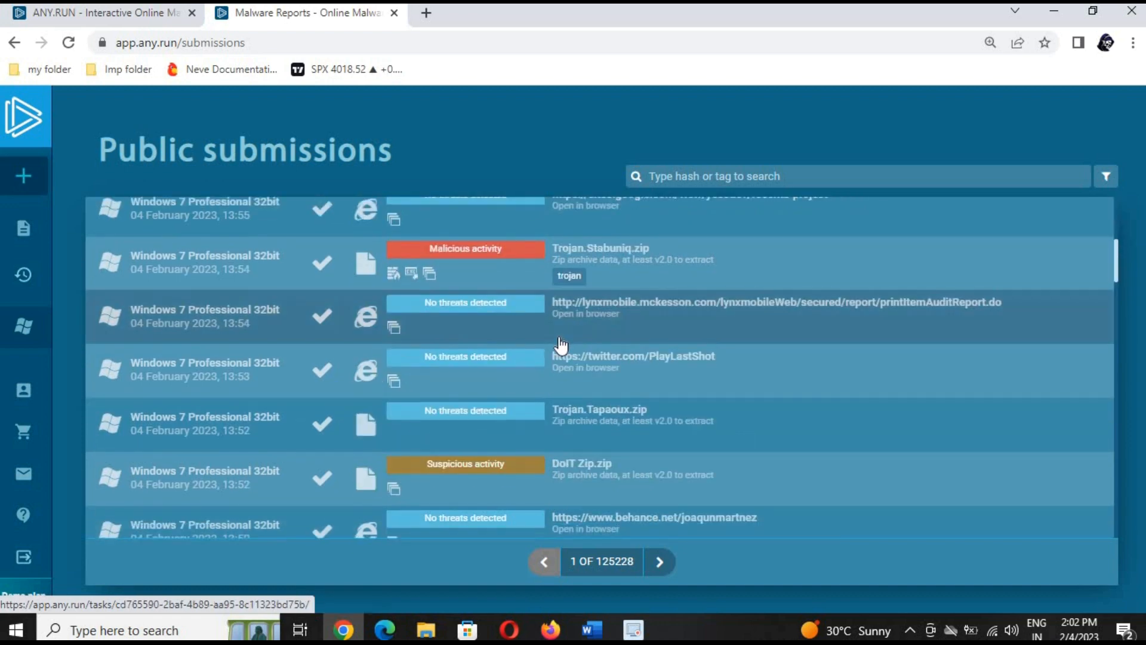
pyautogui.scroll(-5, 561, 345)
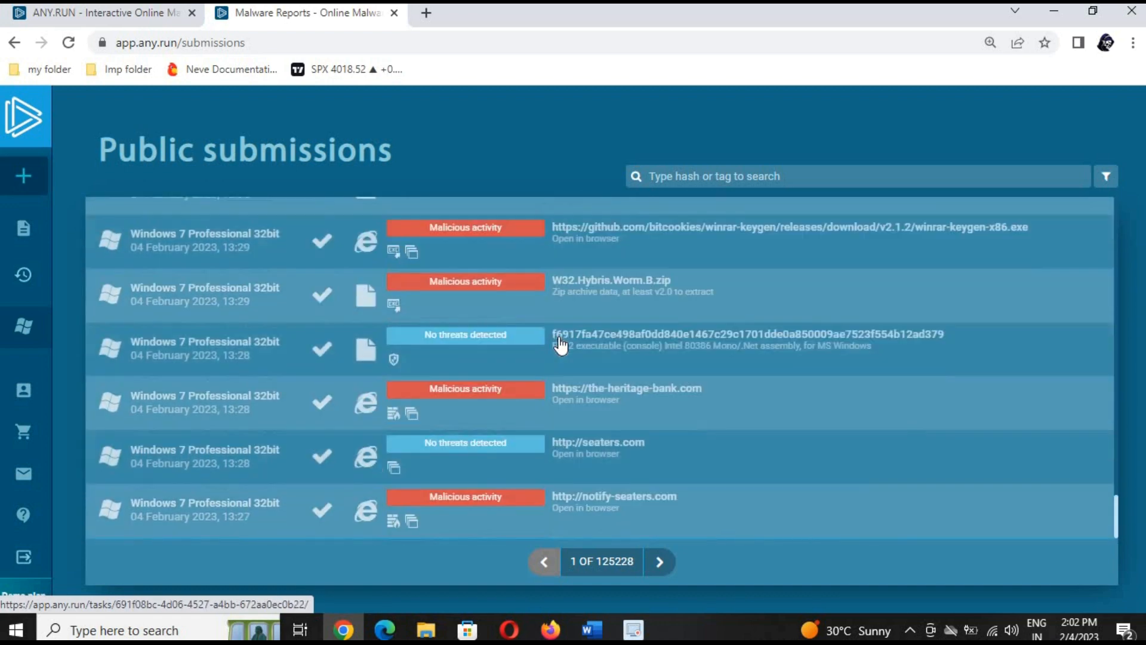
pyautogui.scroll(20, 560, 345)
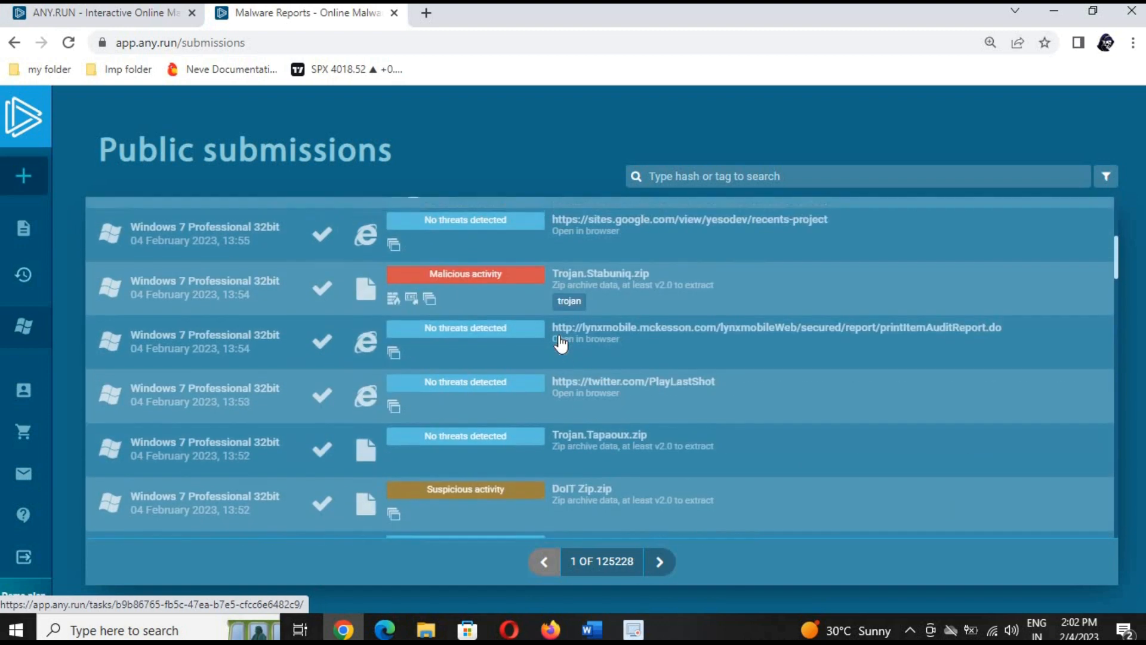
# Step: Search the public submissions for ransomware and browse the matching samples with their verdicts and tags
pyautogui.click(767, 179)
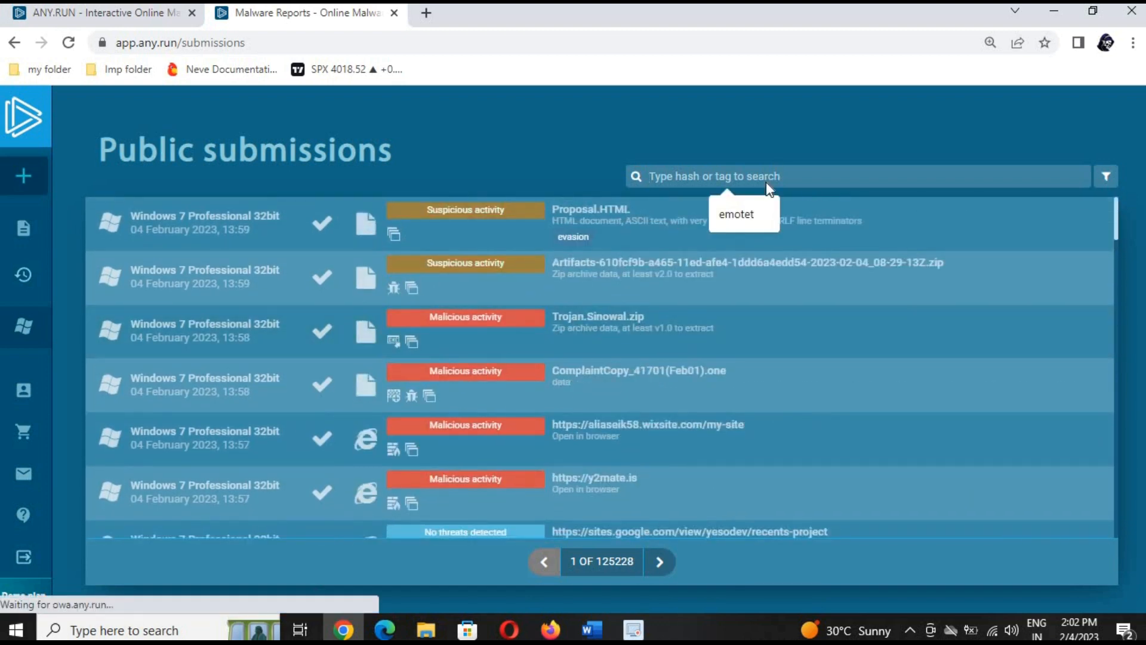
pyautogui.write('ransomwar')
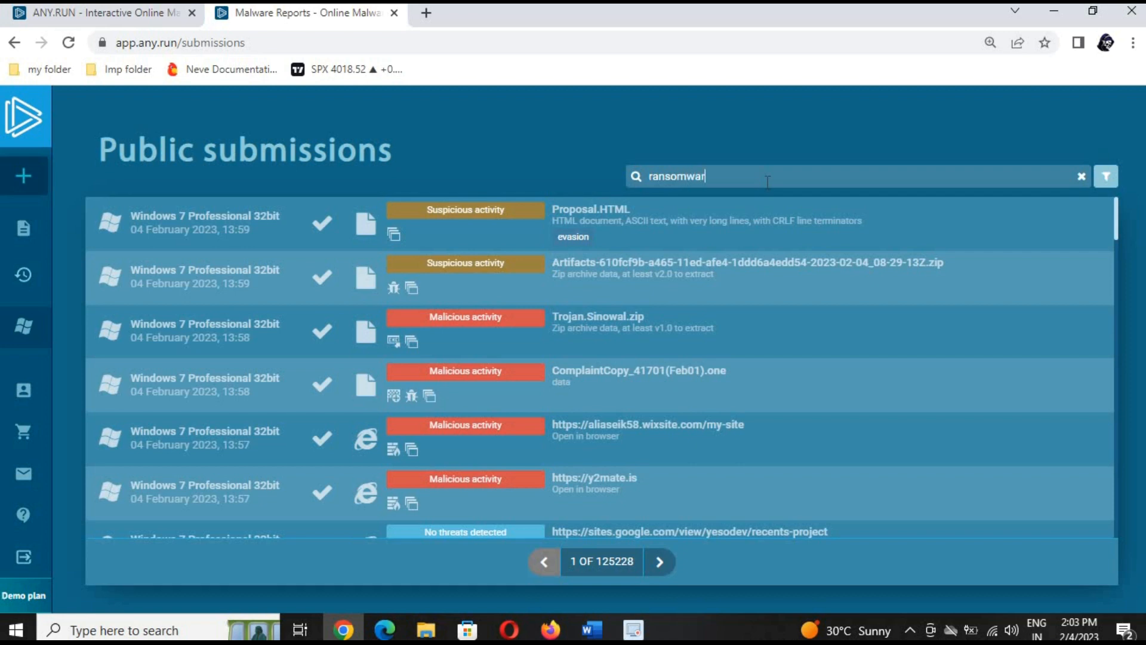
pyautogui.write('e')
pyautogui.press('Return')
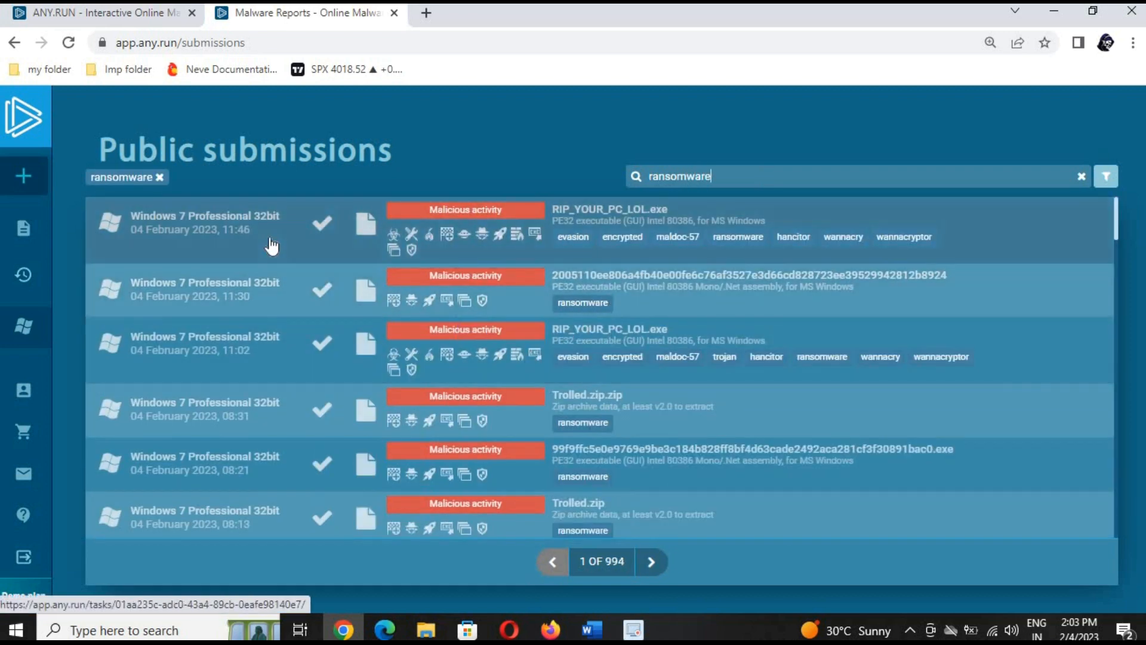
pyautogui.scroll(-4, 635, 322)
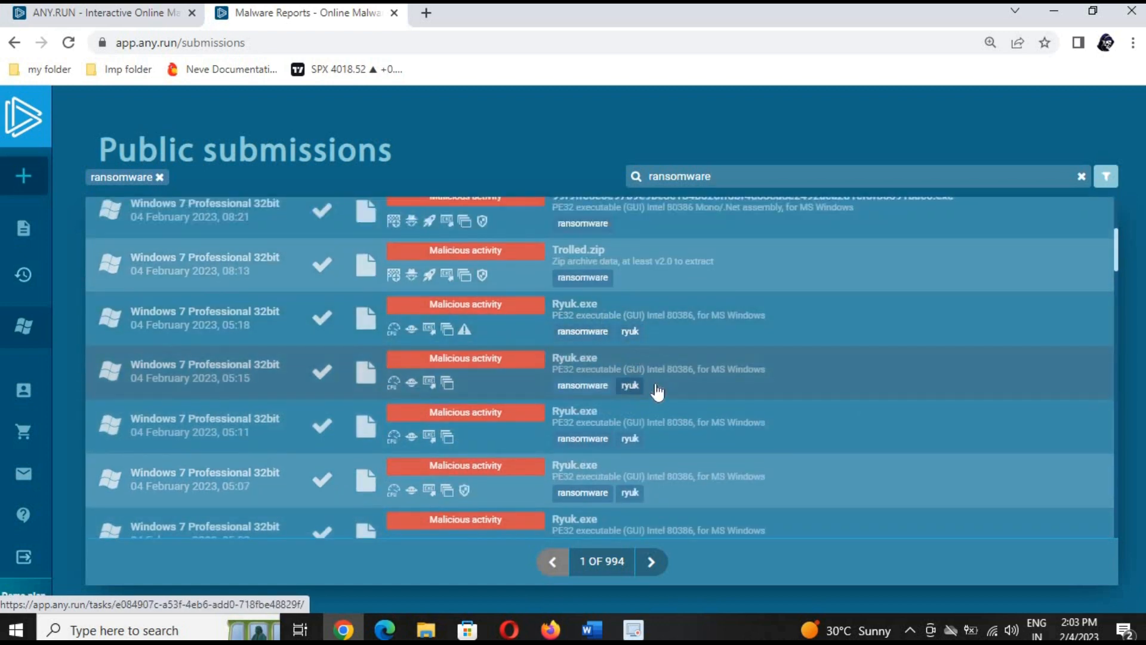
pyautogui.scroll(-4, 657, 382)
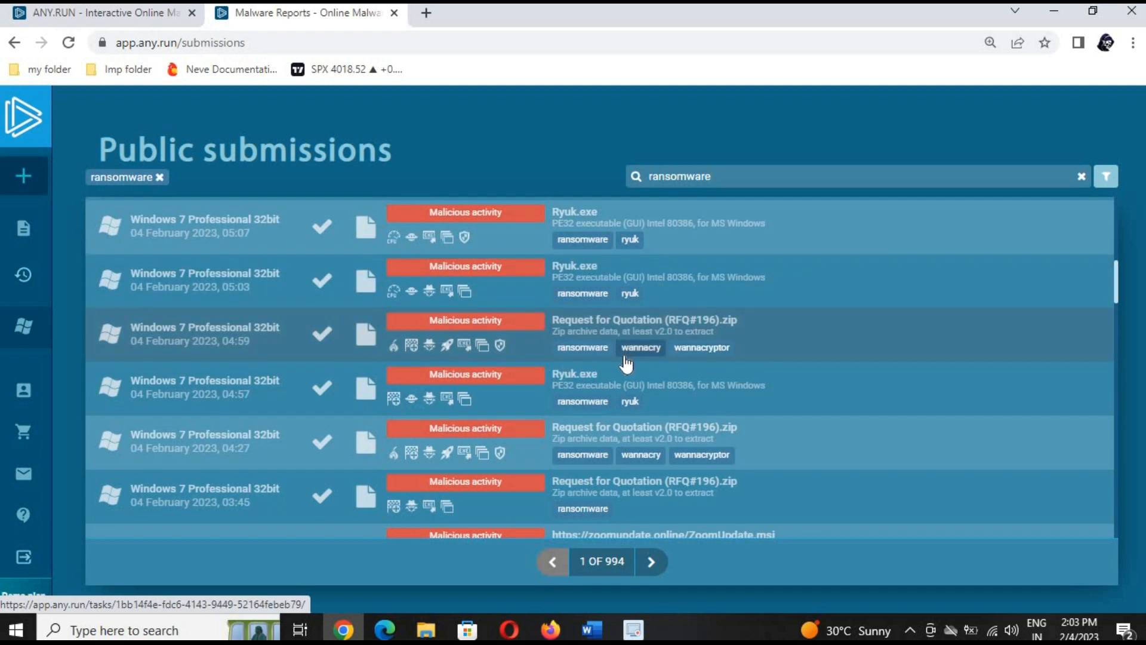
pyautogui.scroll(-10, 621, 367)
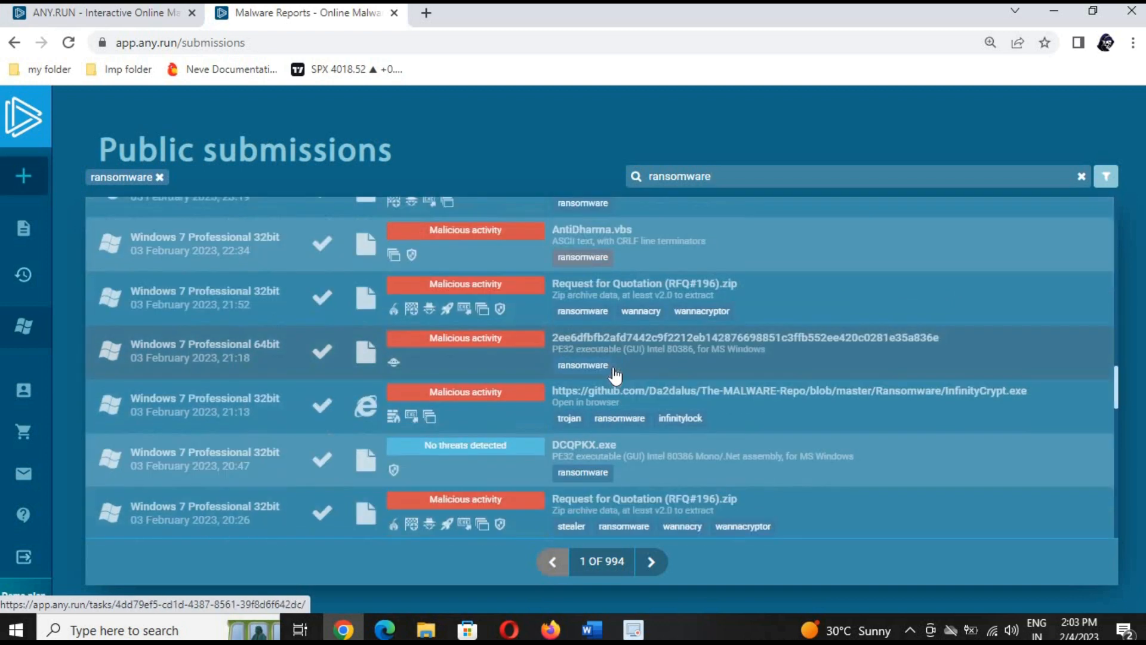
pyautogui.scroll(-10, 615, 375)
# Step: Search the public submissions for trojan instead, browse the matching samples, and remove the trojan filter
pyautogui.moveTo(726, 176); pyautogui.dragTo(610, 179)
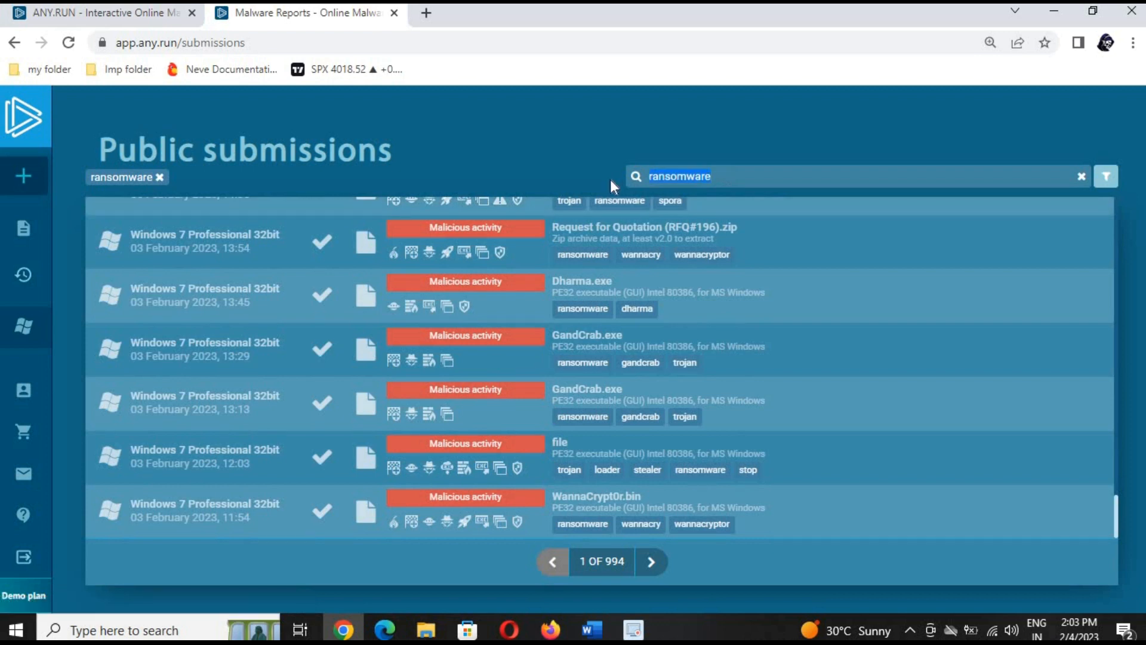
pyautogui.write('trojan')
pyautogui.press('Return')
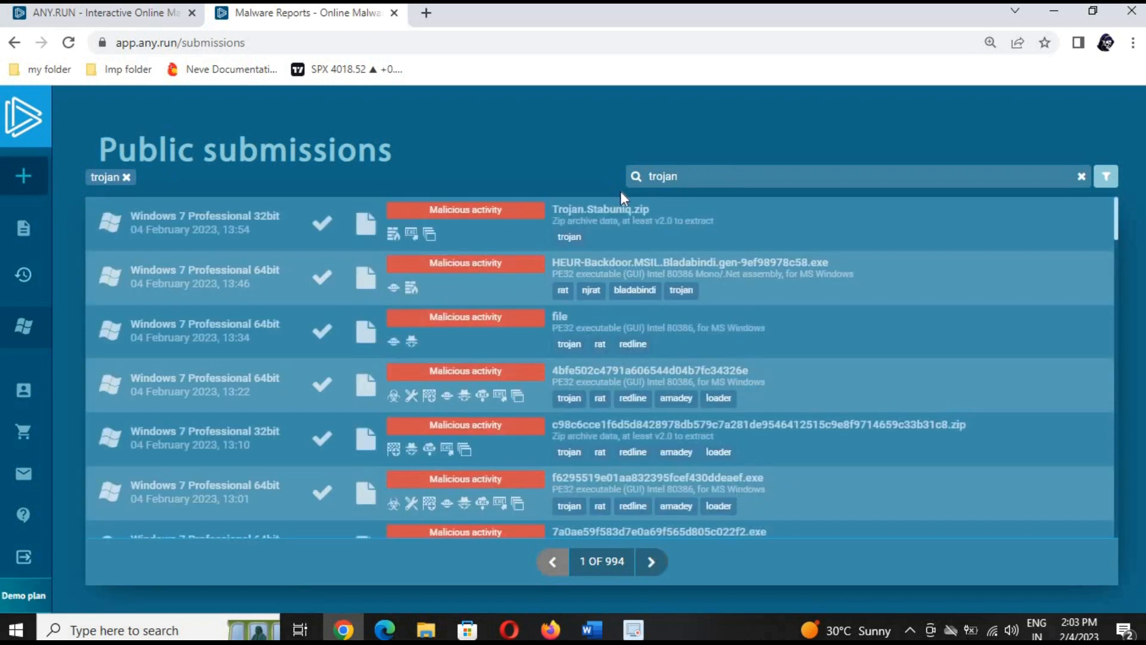
pyautogui.scroll(-6, 591, 302)
pyautogui.scroll(6, 592, 308)
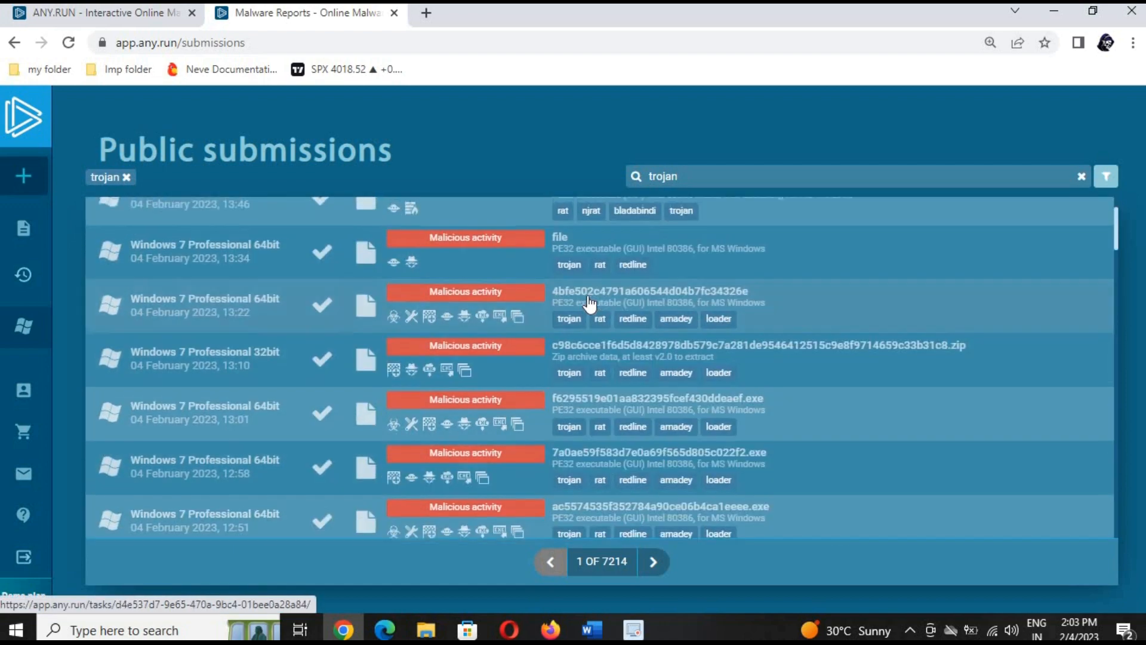
pyautogui.scroll(-10, 566, 362)
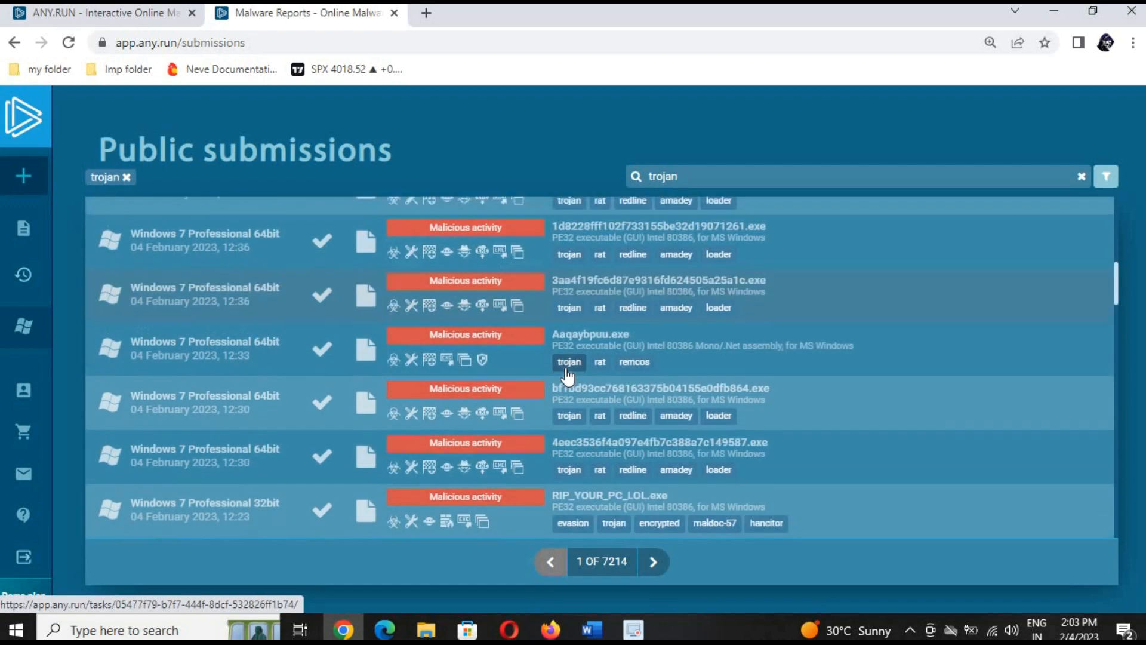
pyautogui.scroll(10, 566, 320)
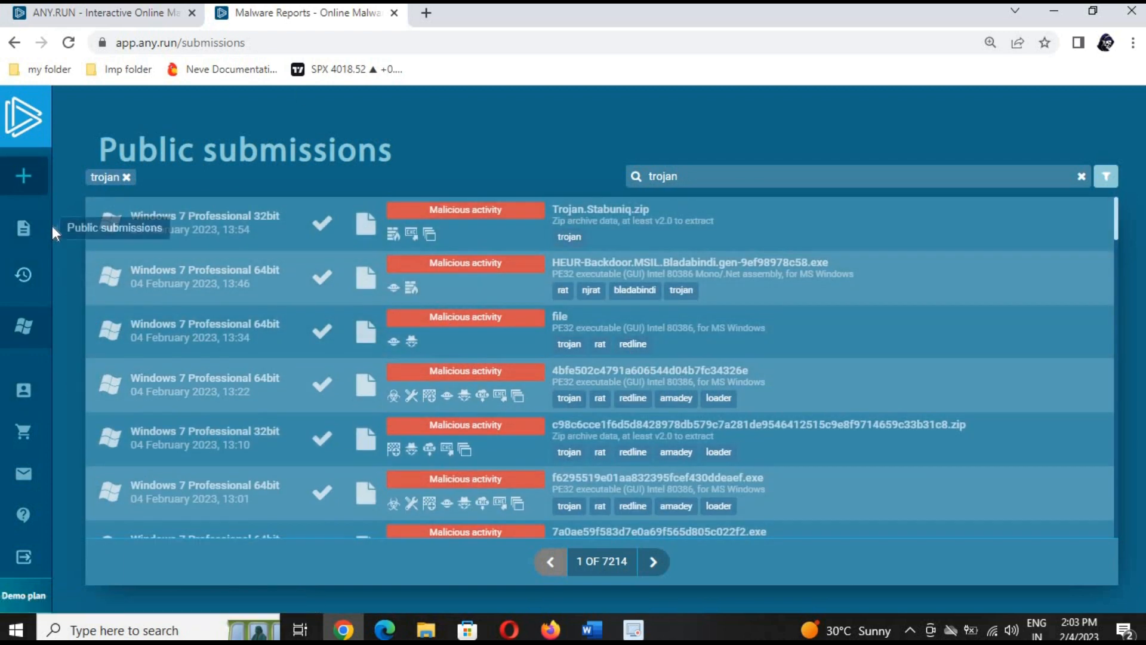
pyautogui.click(126, 177)
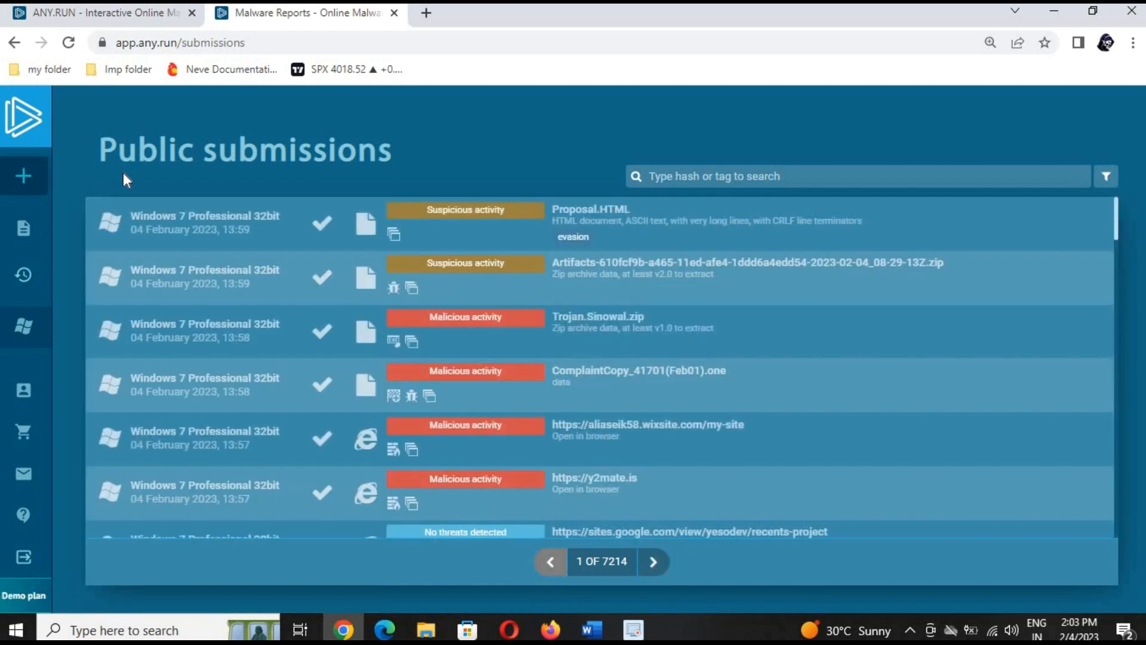
# Step: Leave the public submissions and return to the home page with the world map and statistics
pyautogui.click(160, 12)
pyautogui.click(299, 14)
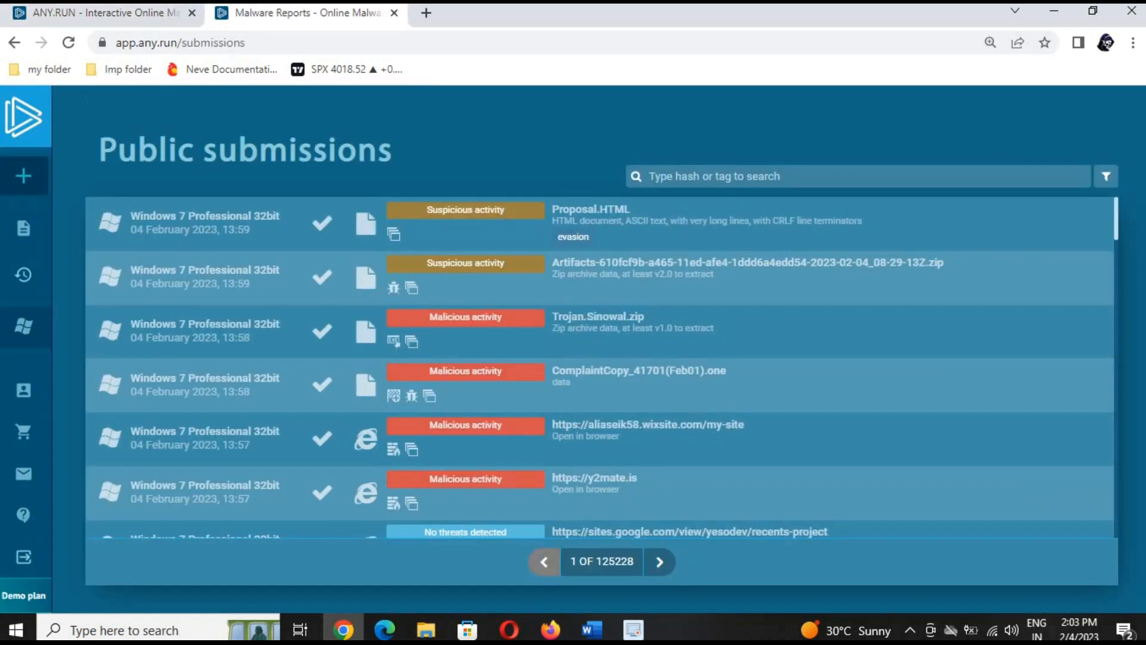
pyautogui.click(14, 44)
pyautogui.rightClick(418, 119)
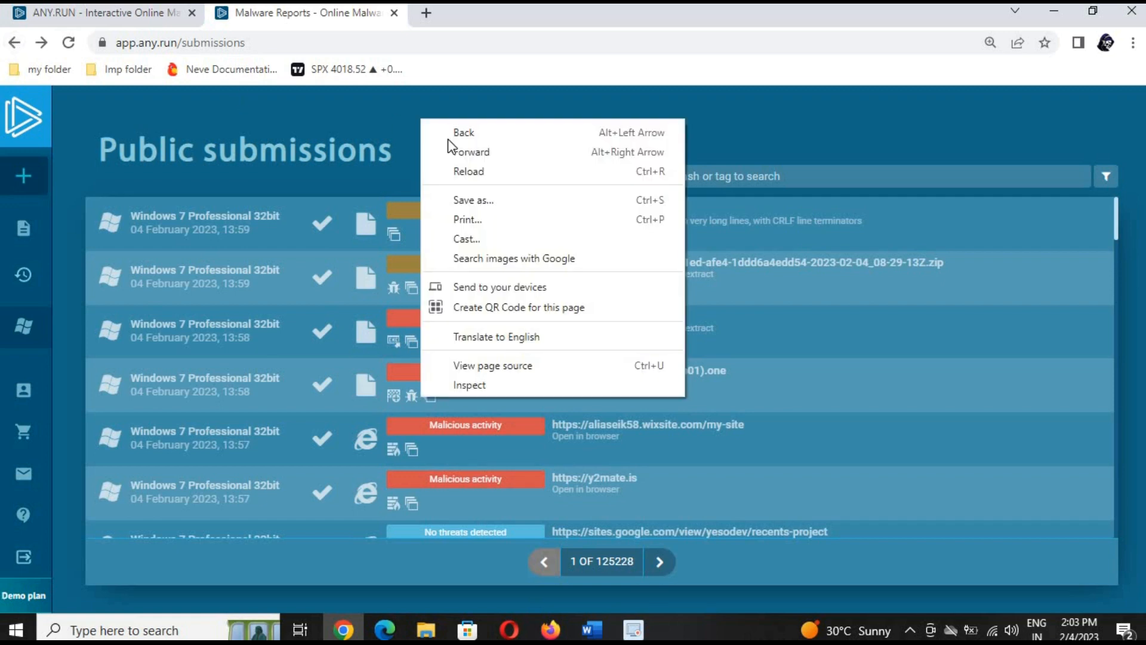
pyautogui.click(446, 131)
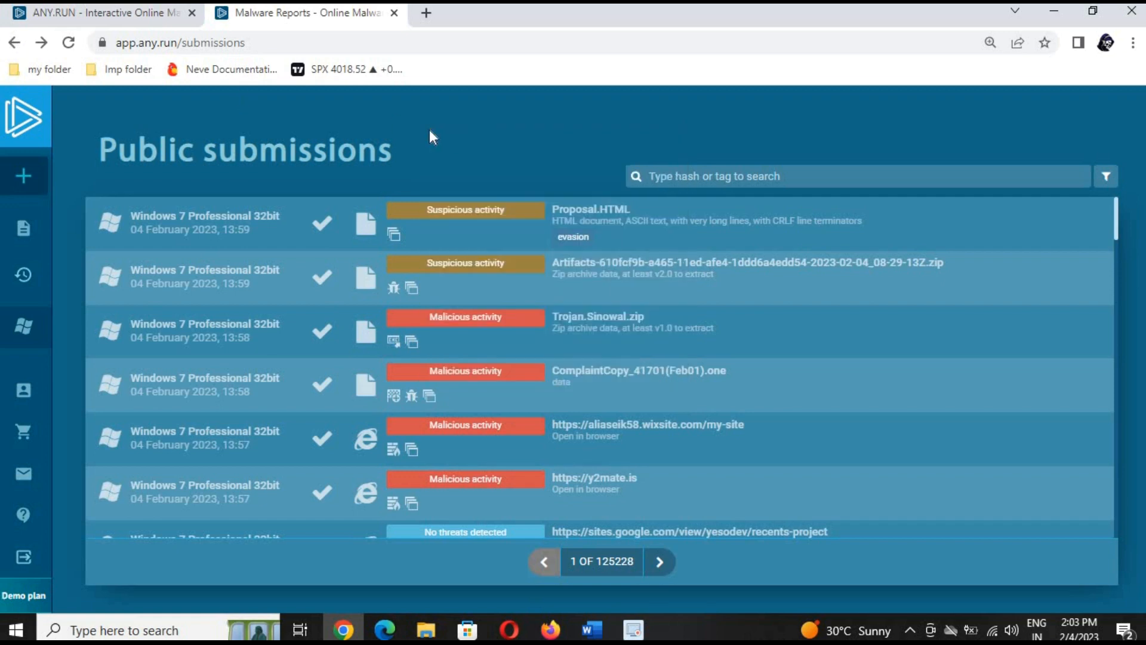
pyautogui.click(35, 114)
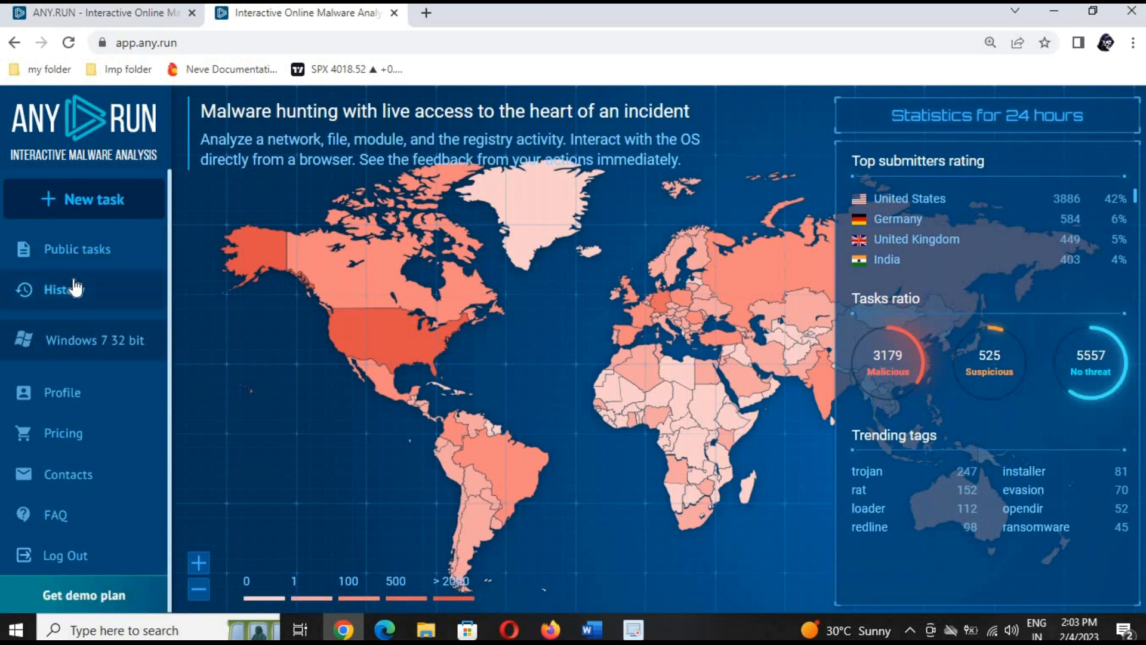
# Step: Open the account's task history and browse the previously analyzed files and URLs with their verdicts
pyautogui.click(62, 290)
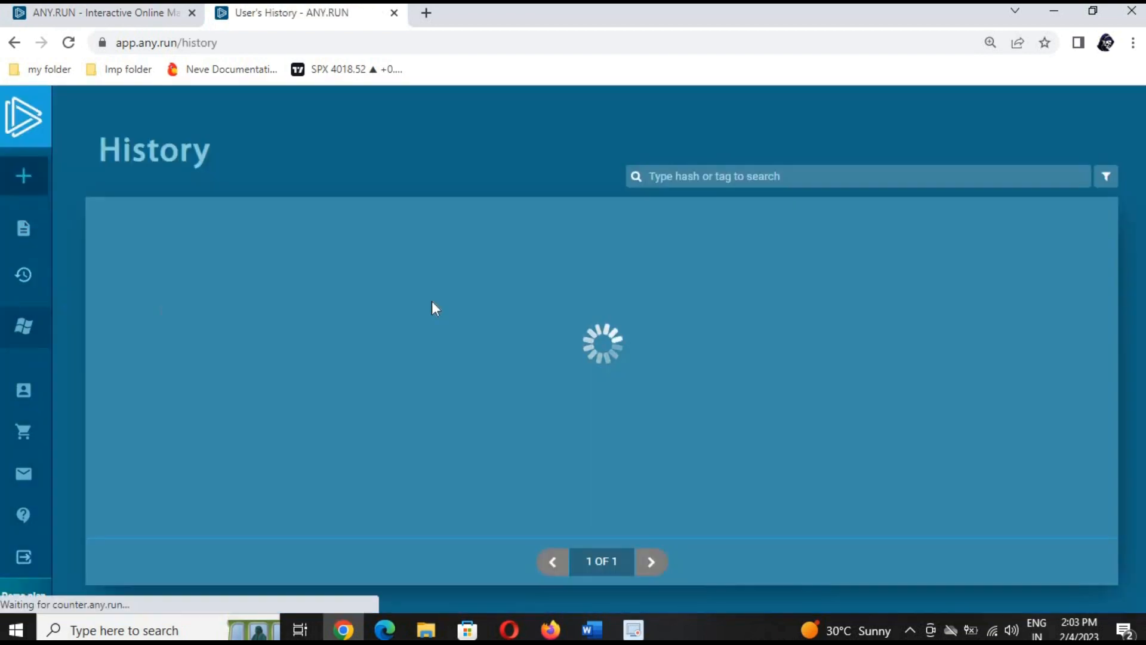
pyautogui.scroll(-1, 626, 408)
pyautogui.scroll(-15, 625, 408)
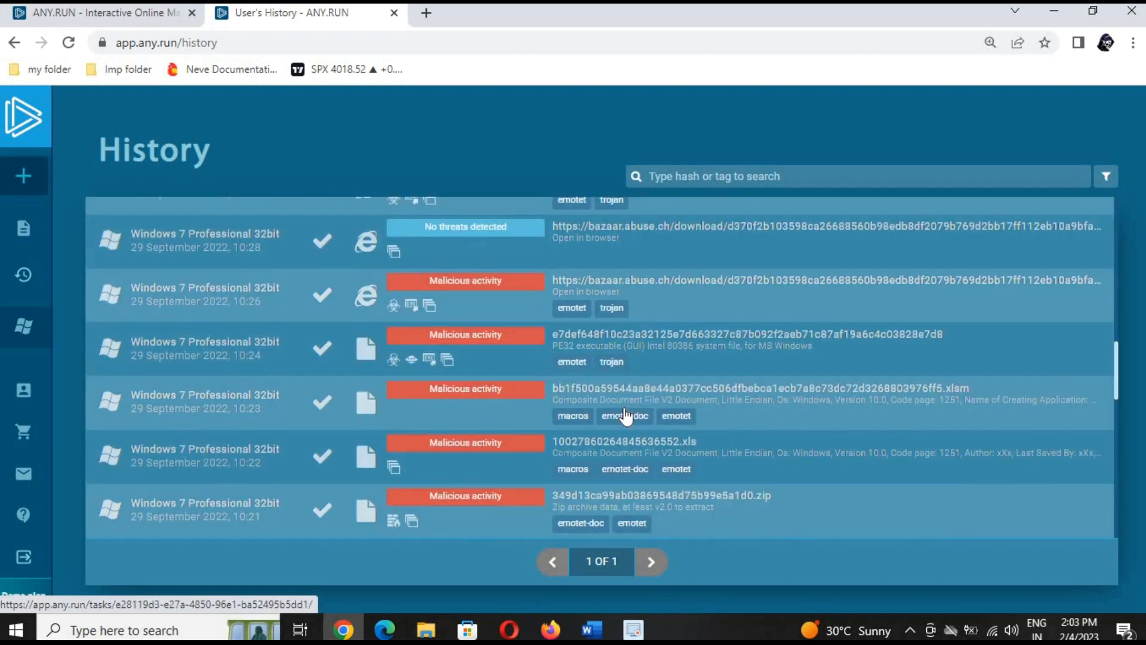
pyautogui.scroll(6, 625, 416)
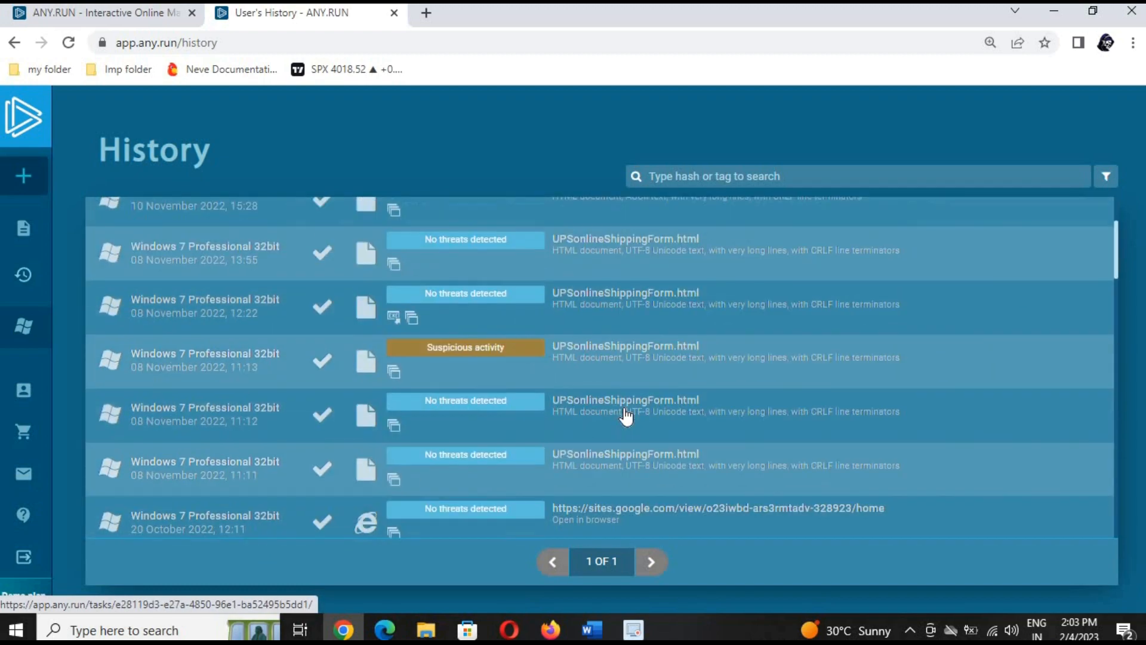
pyautogui.scroll(-3, 619, 410)
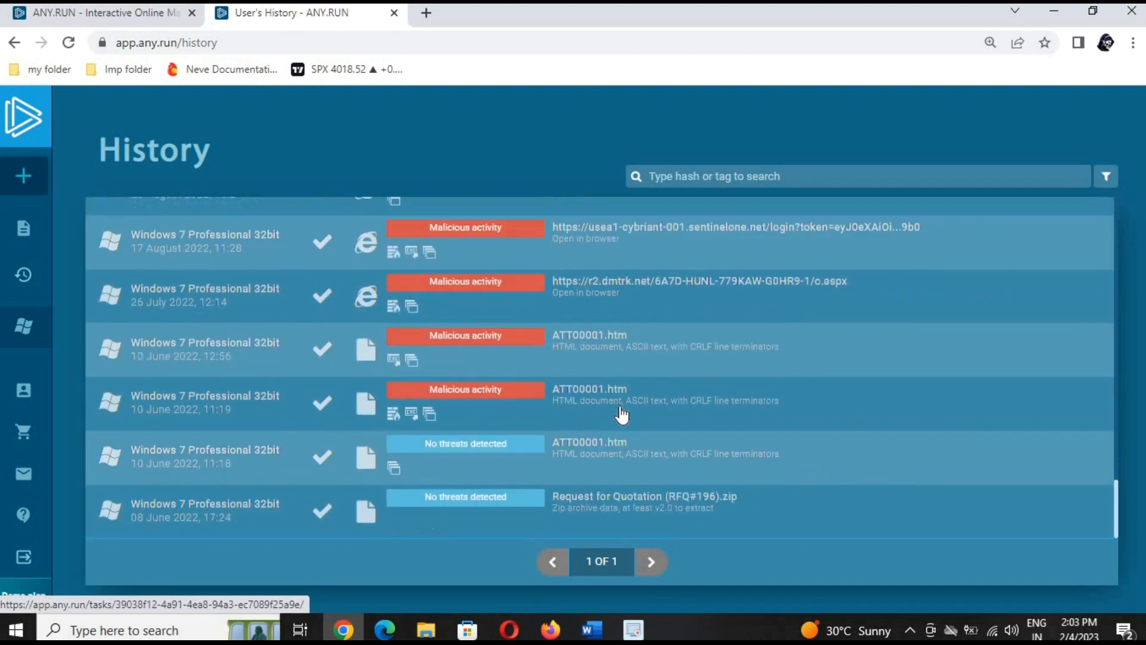
pyautogui.scroll(12, 619, 410)
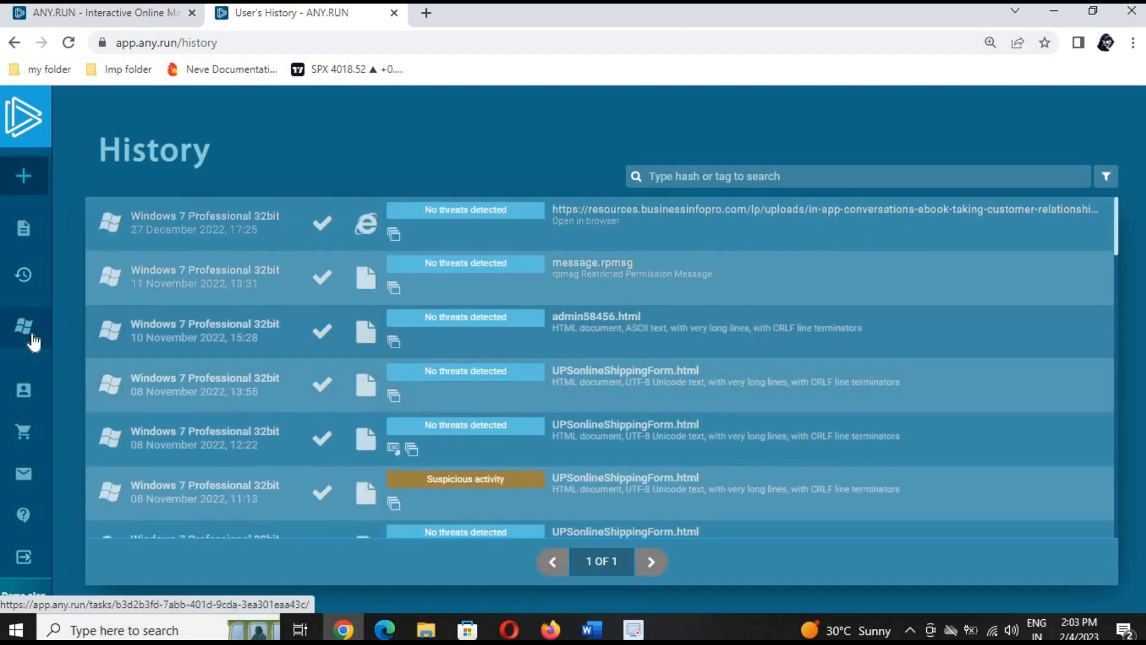
# Step: Go back through the home page to the public submissions and filter the list by ransomware
pyautogui.click(19, 125)
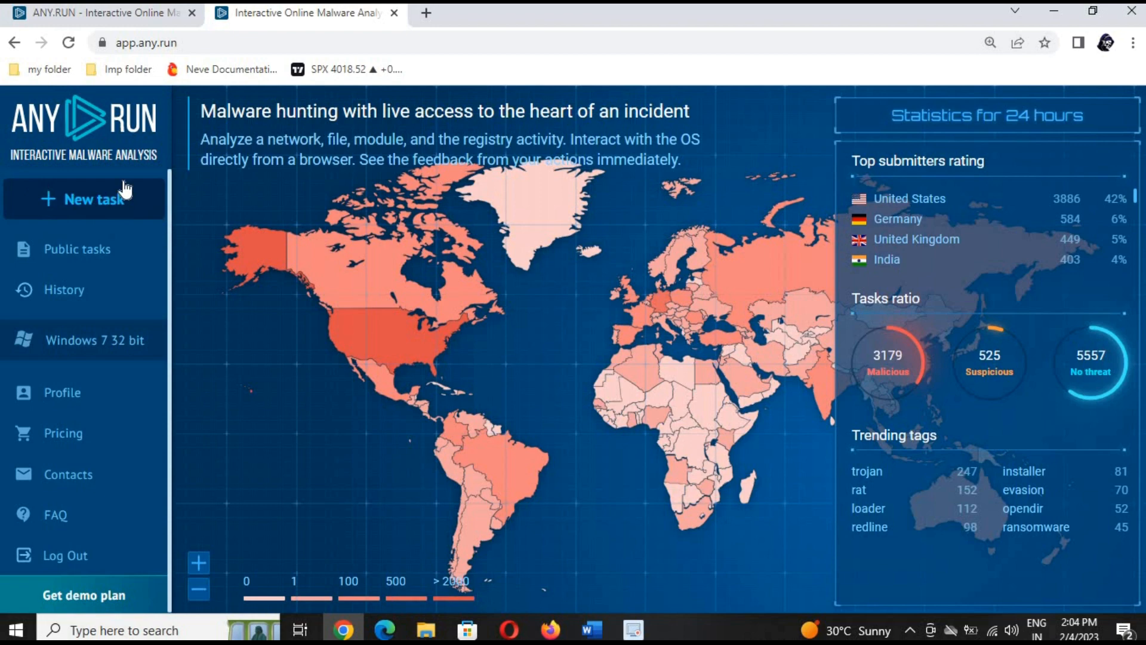
pyautogui.click(94, 255)
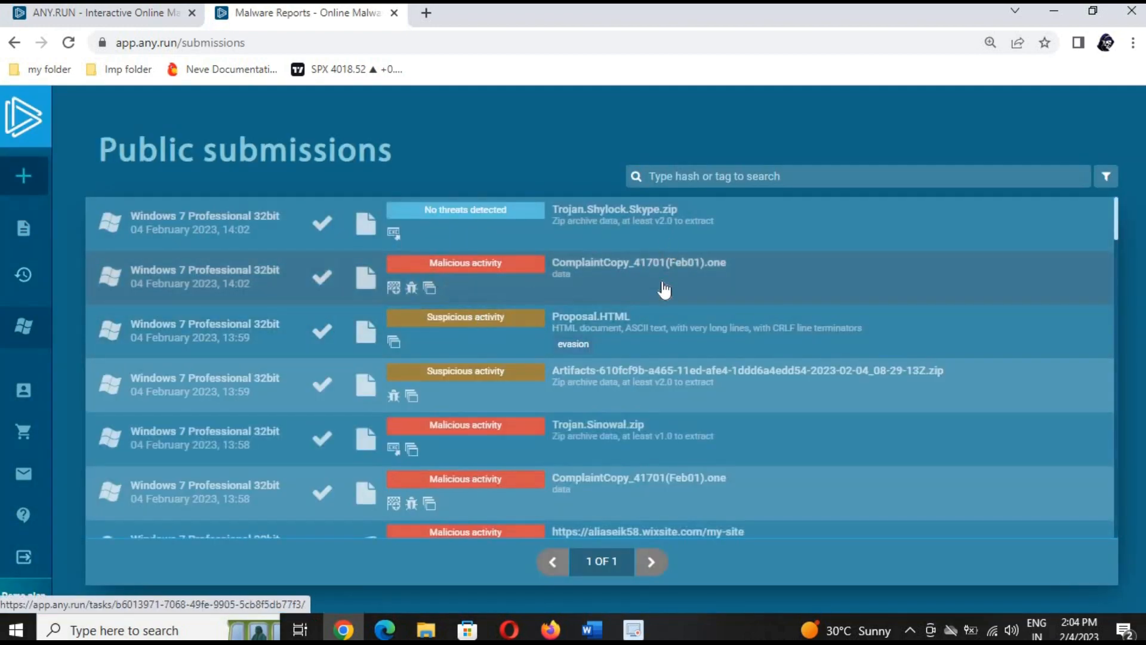
pyautogui.scroll(-4, 668, 314)
pyautogui.scroll(4, 669, 319)
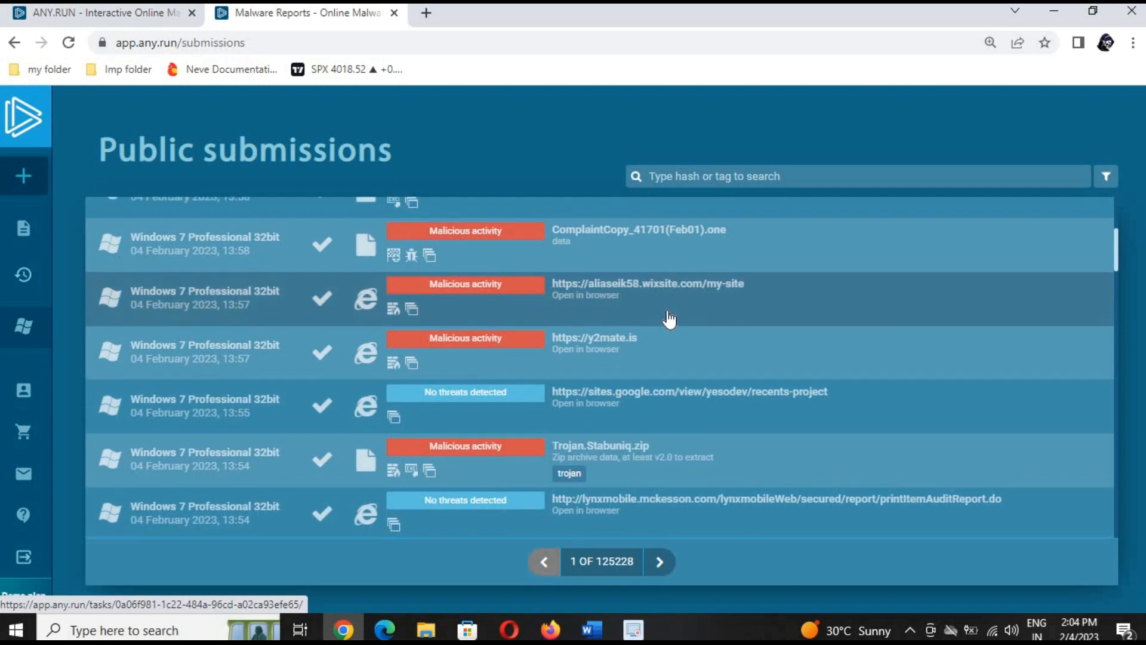
pyautogui.click(703, 177)
pyautogui.write('m')
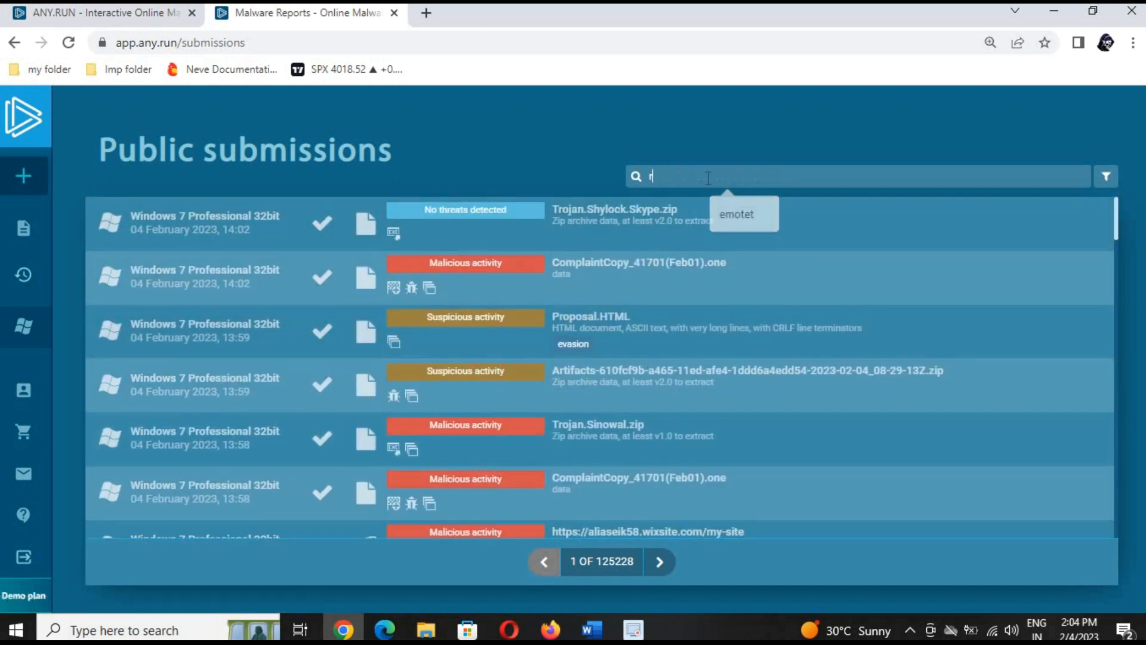
pyautogui.write('ansomware')
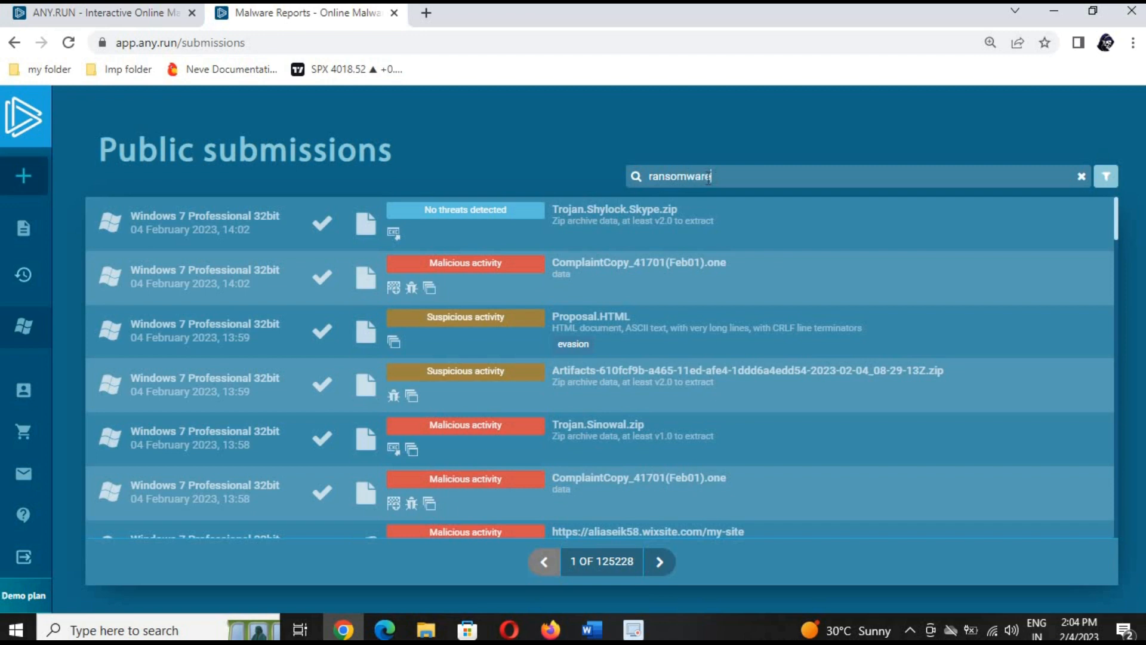
pyautogui.press('Return')
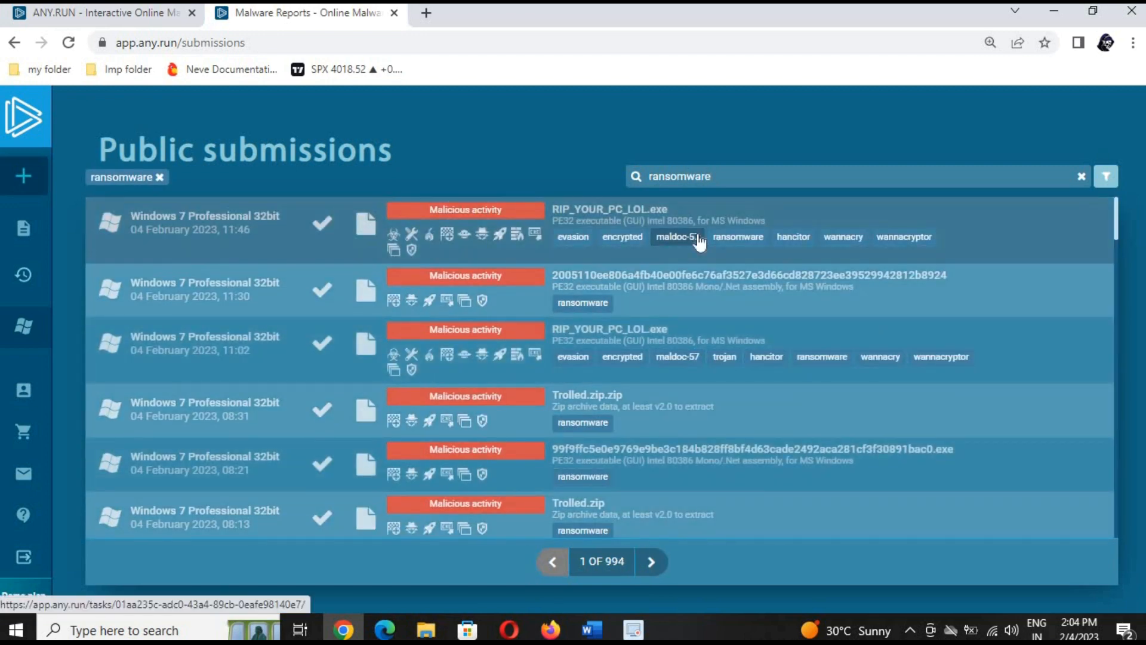
# Step: Browse the ransomware submissions and open the Ryuk.exe task dated 04 February 2023, 05:18
pyautogui.scroll(-1, 704, 293)
pyautogui.scroll(-3, 704, 304)
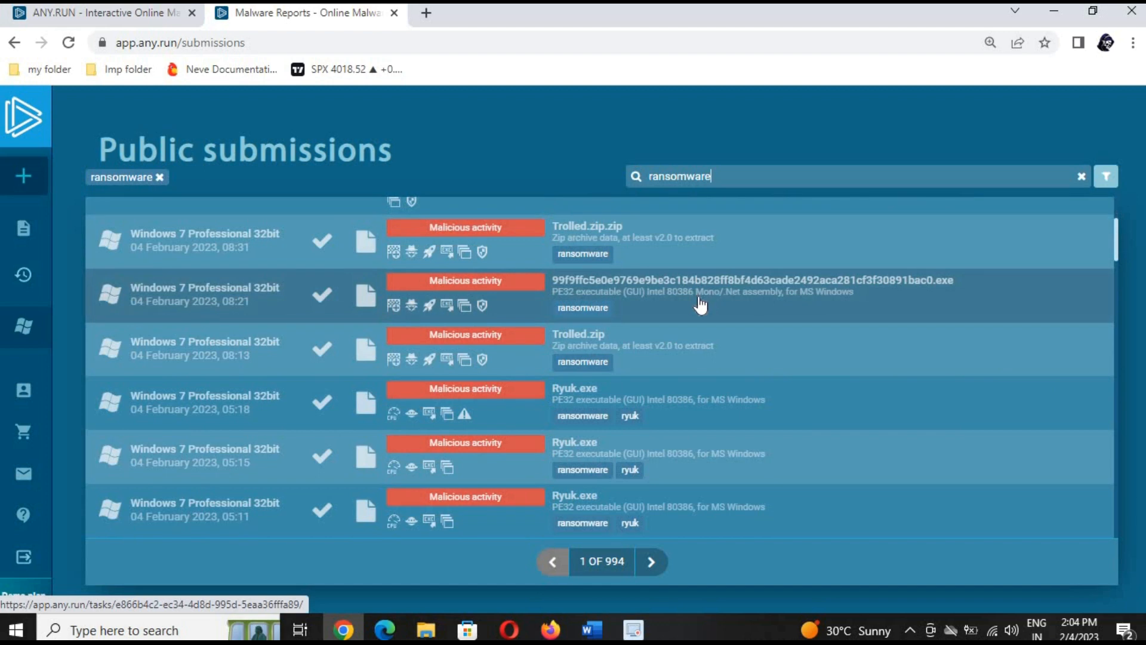
pyautogui.scroll(-3, 705, 307)
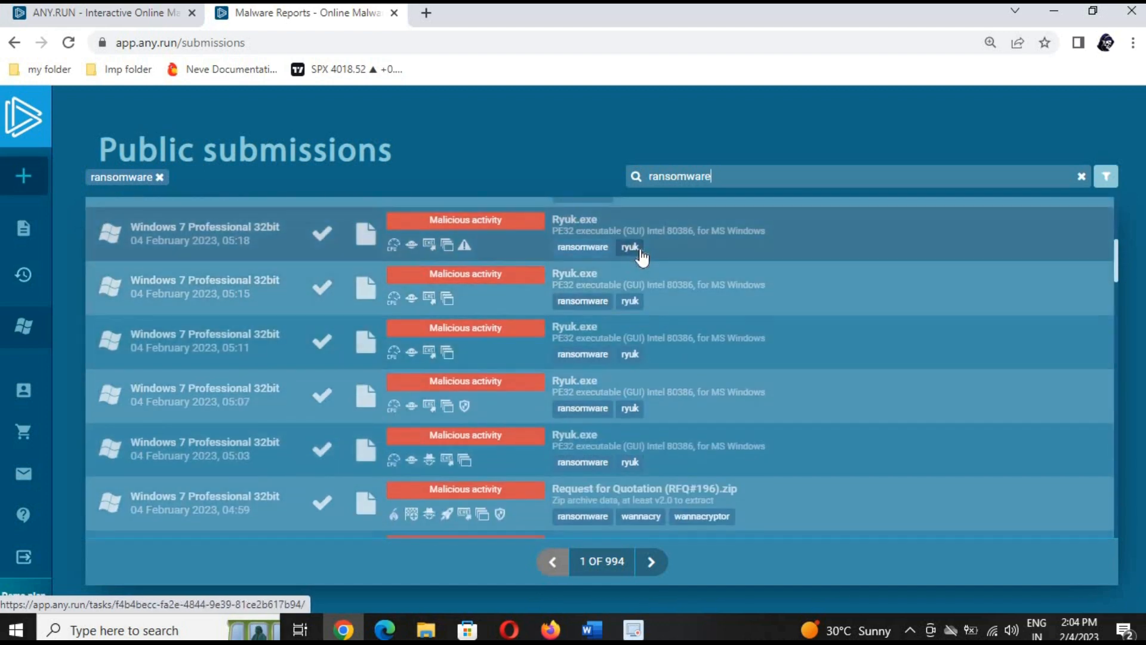
pyautogui.scroll(3, 597, 287)
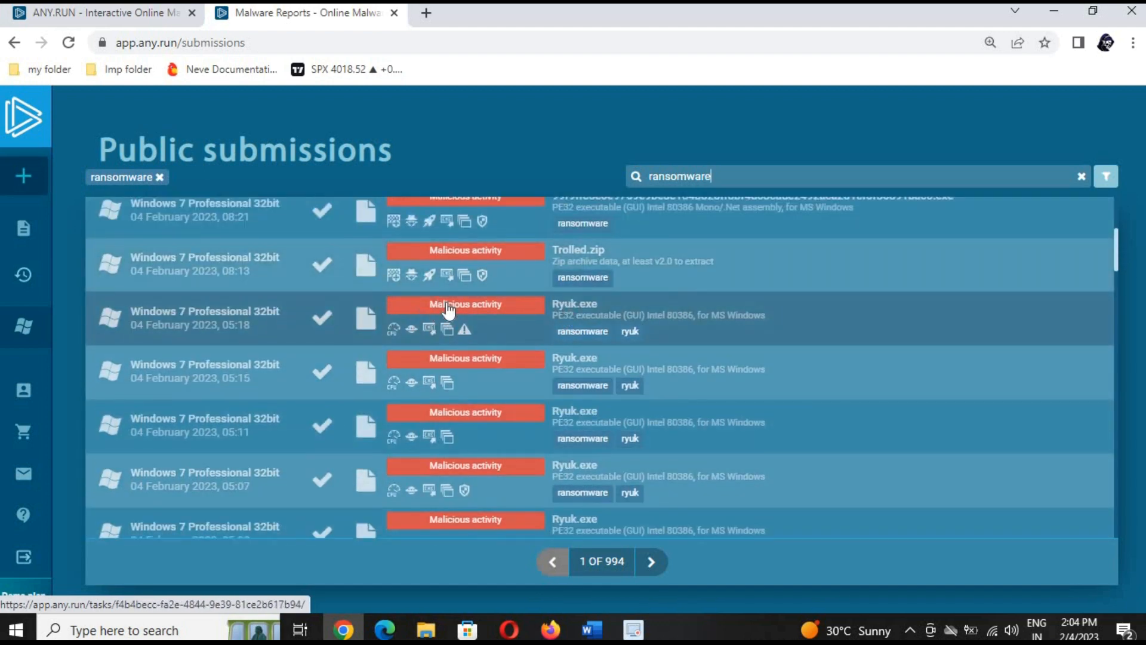
pyautogui.click(447, 306)
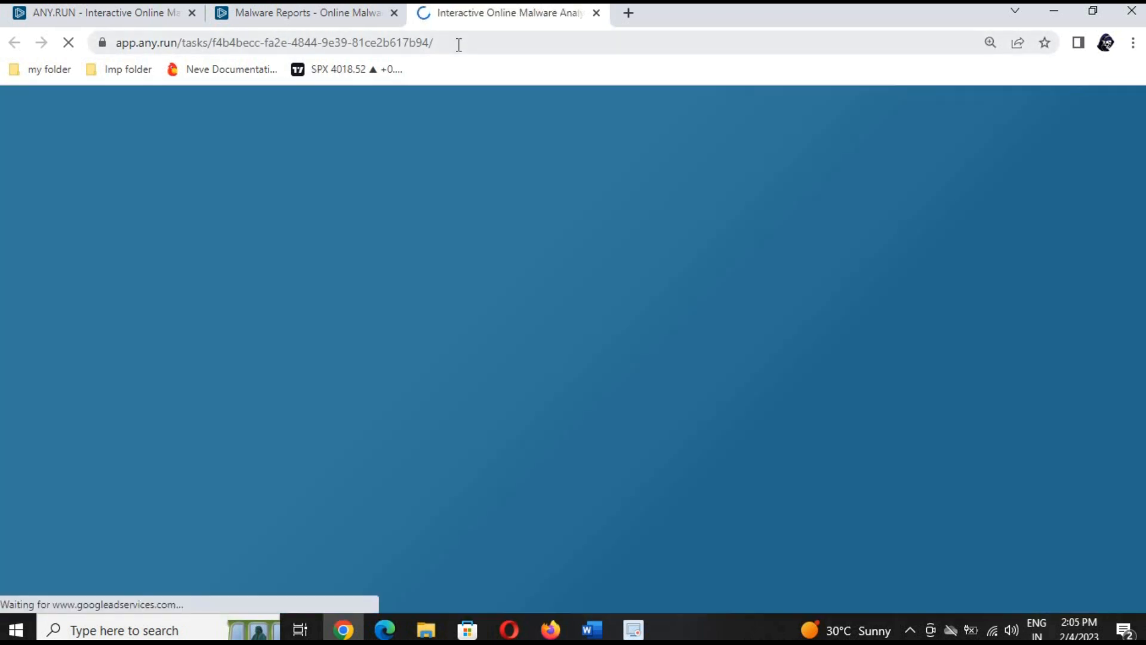
pyautogui.click(458, 43)
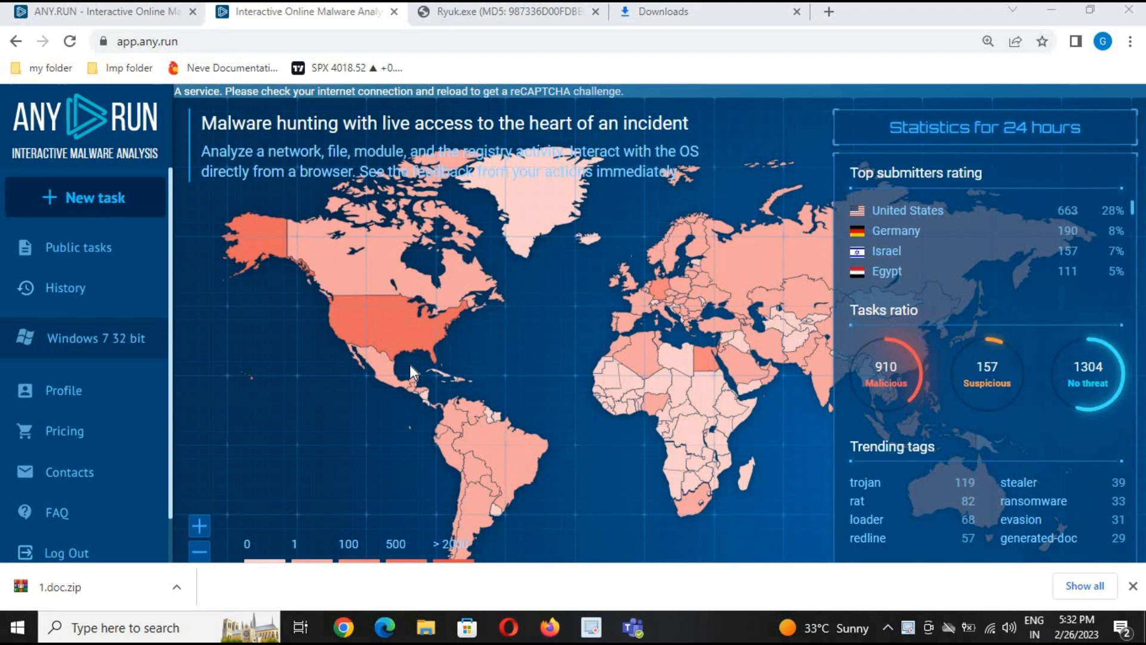
# Step: Start a new task from the home page and set its browser to Google Chrome
pyautogui.click(107, 209)
pyautogui.click(105, 202)
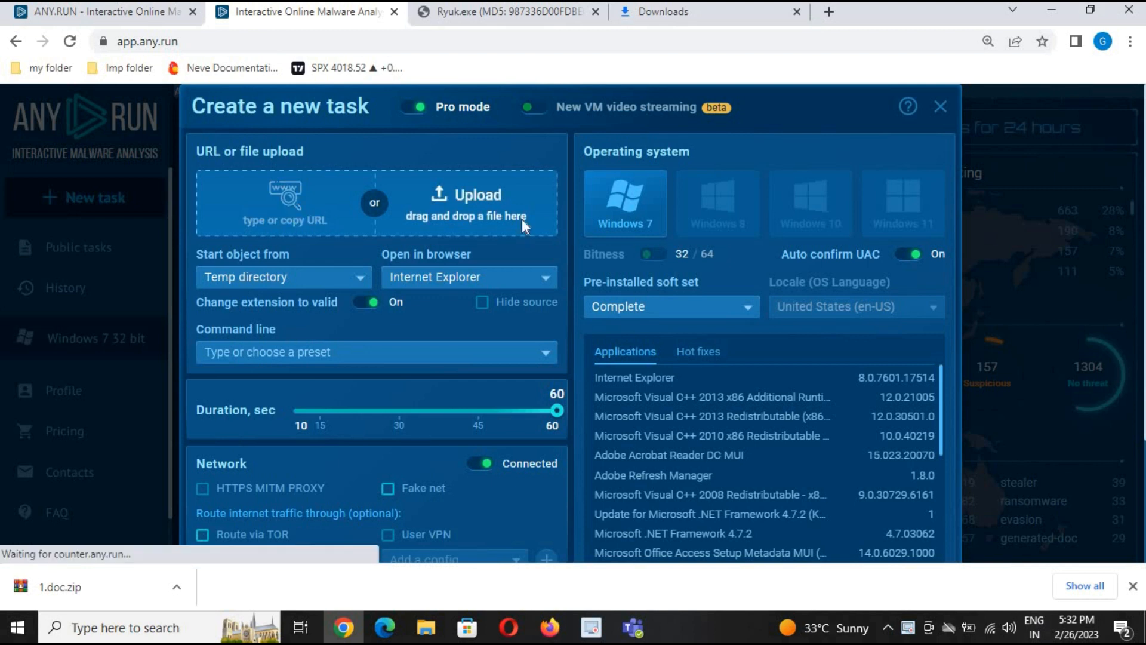
pyautogui.click(467, 281)
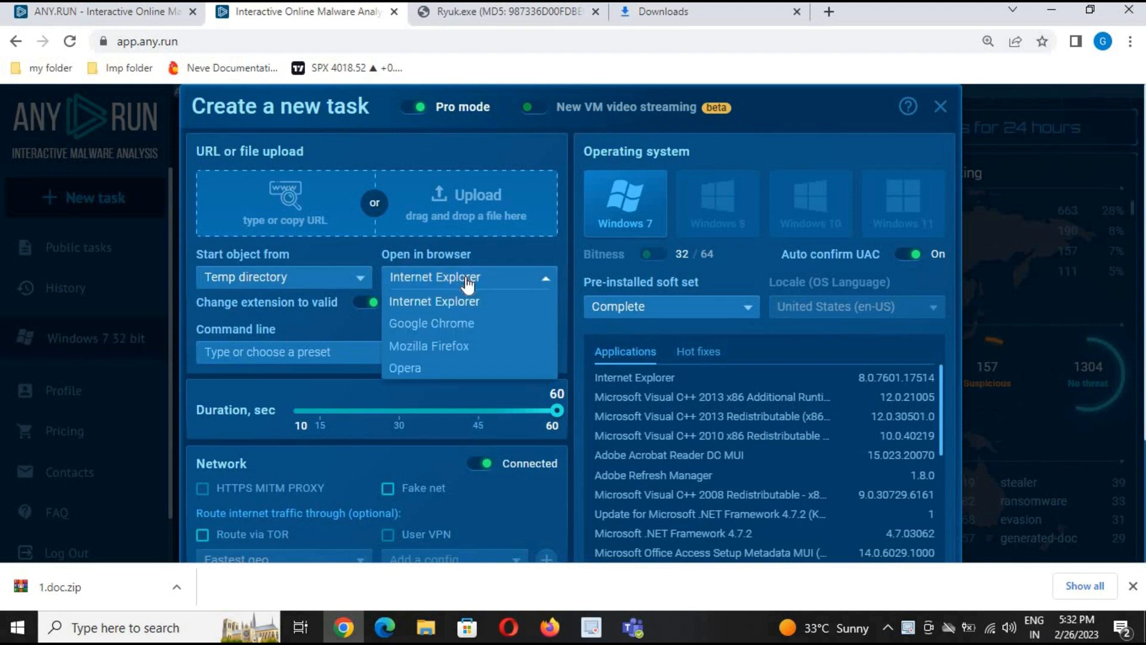
pyautogui.click(460, 324)
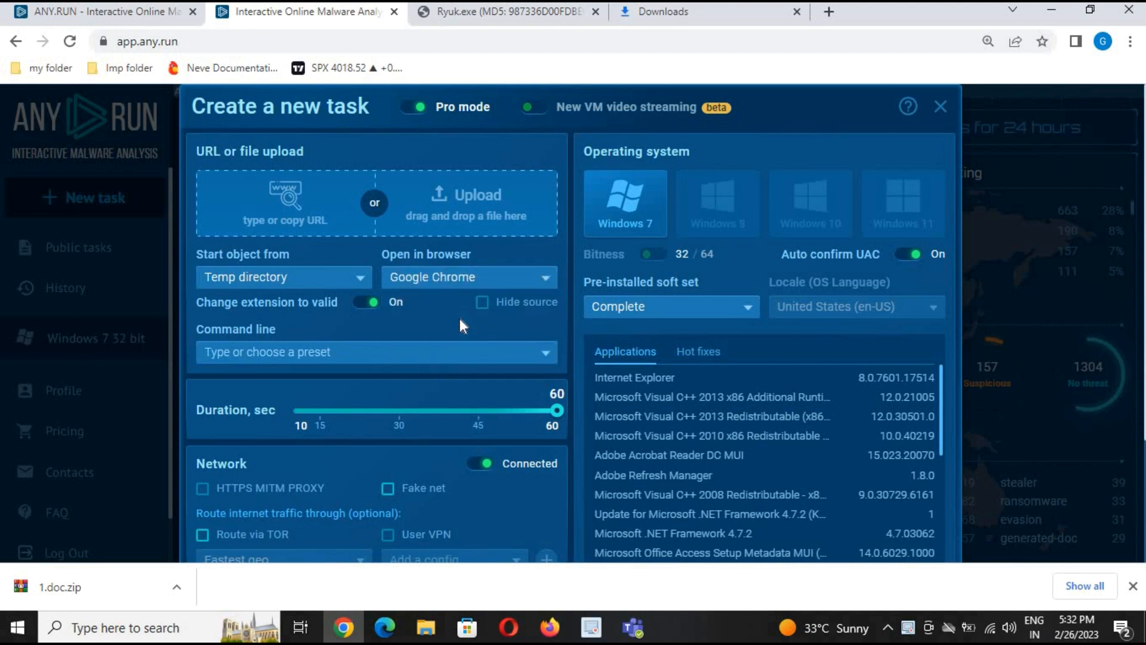
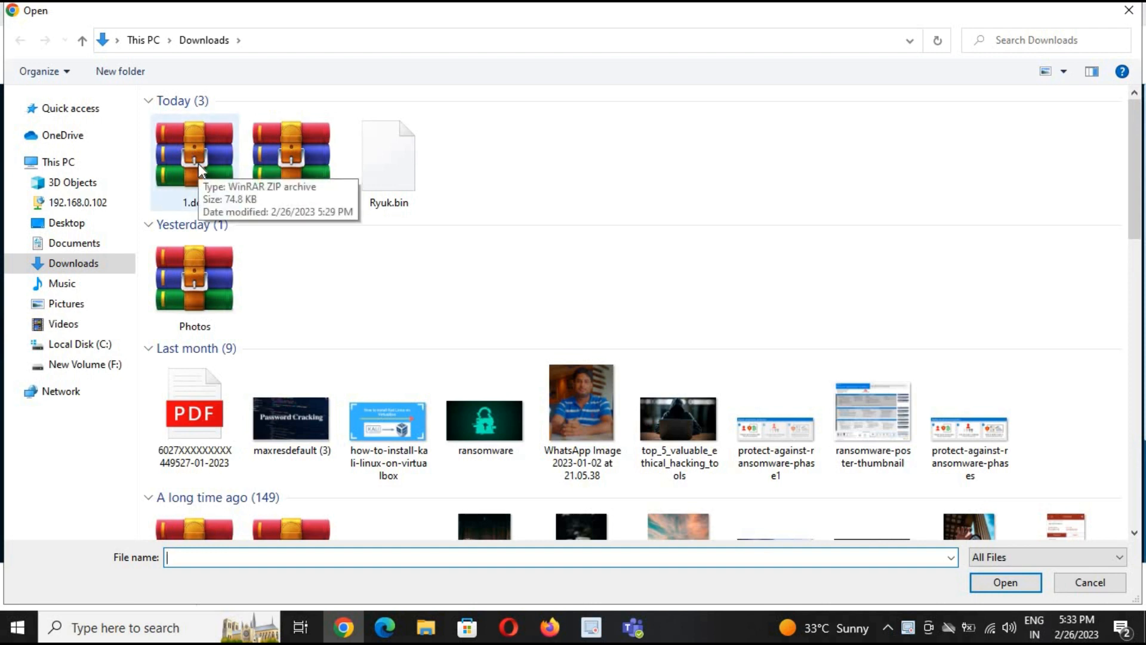
# Step: Upload 1.doc.zip from Downloads as the object to analyze, run it as a public task, and dismiss the browser's download bar
pyautogui.click(198, 162)
pyautogui.click(1008, 584)
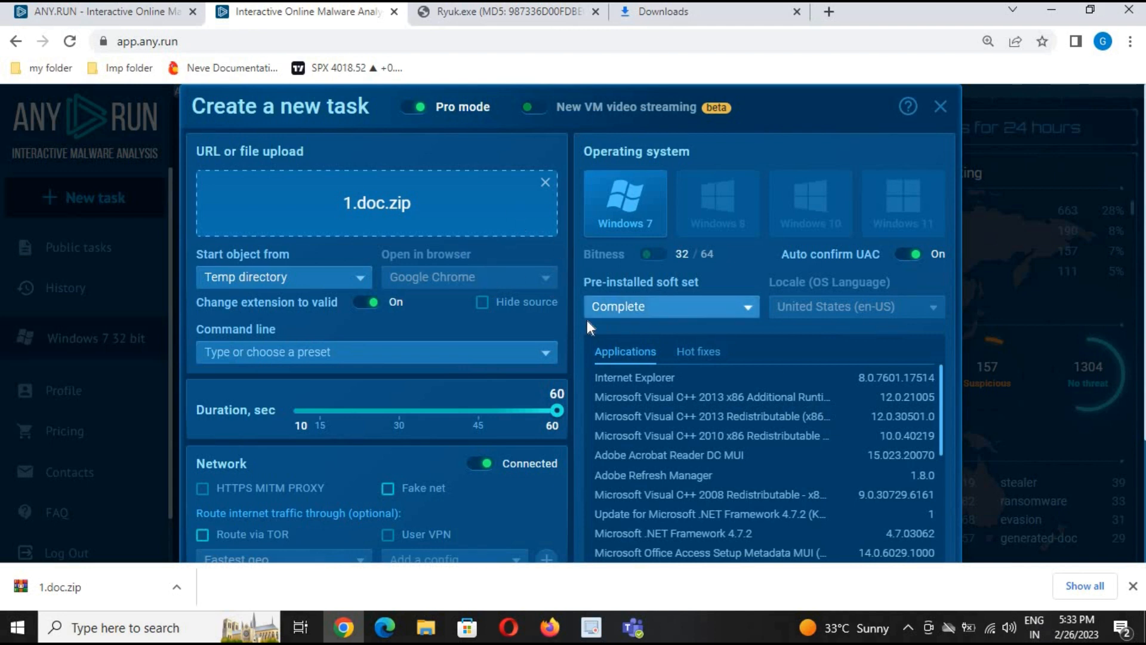
pyautogui.scroll(-3, 579, 320)
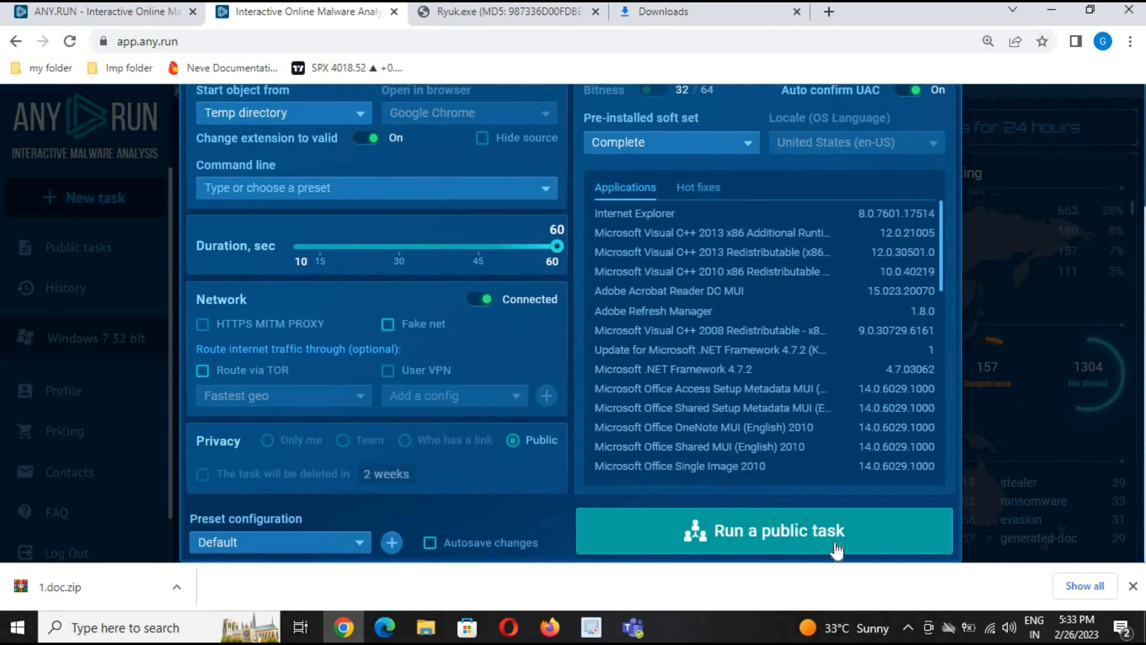
pyautogui.click(798, 538)
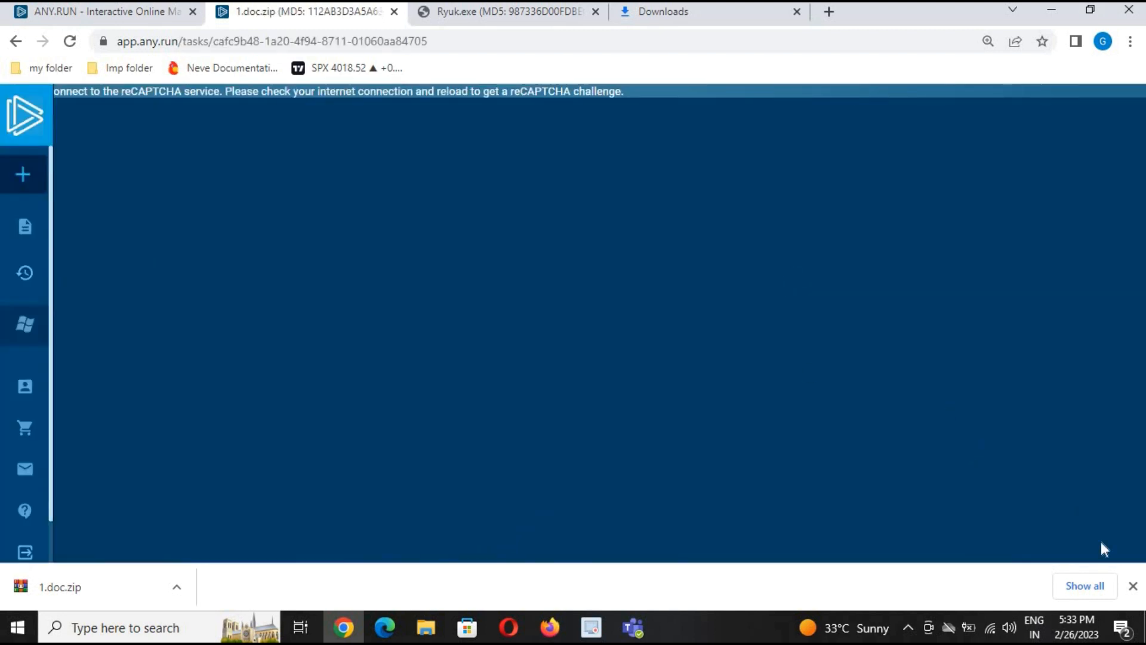
pyautogui.click(1133, 585)
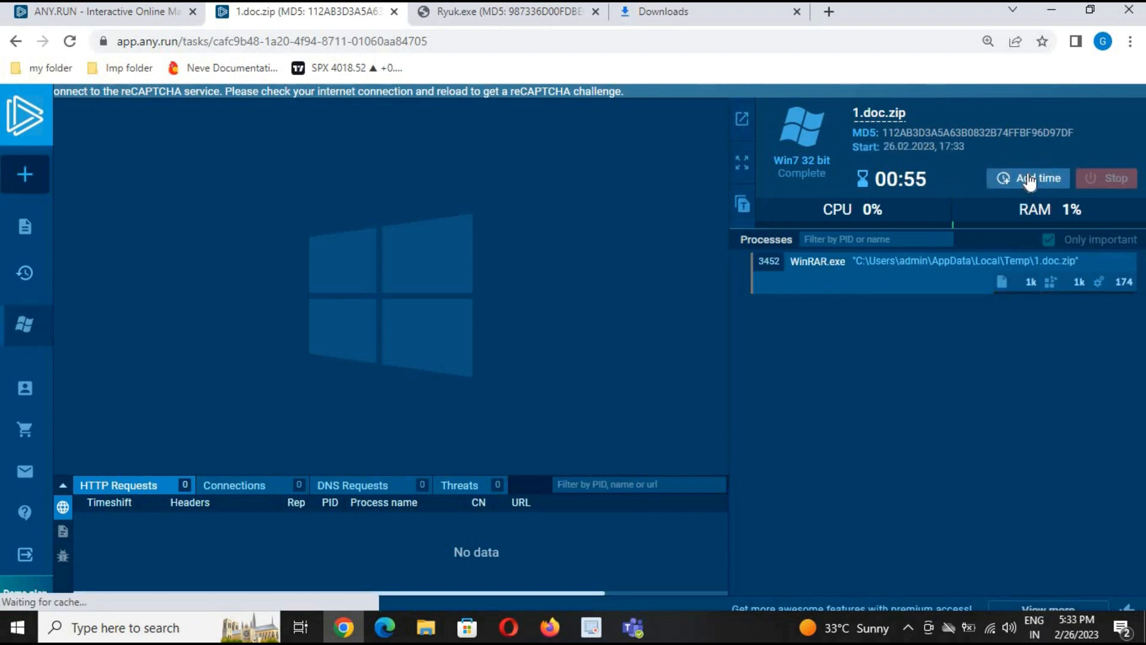
# Step: Extend the running analysis time of the 1.doc.zip task four times
pyautogui.click(1033, 181)
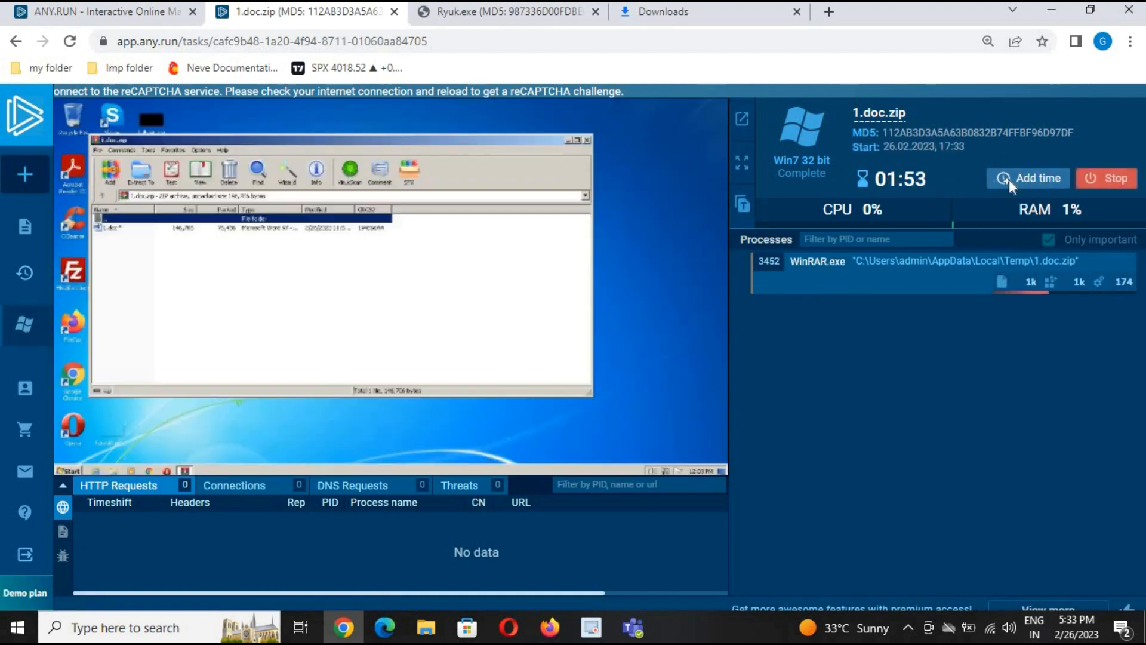
pyautogui.click(1037, 180)
pyautogui.click(1024, 179)
pyautogui.click(1031, 178)
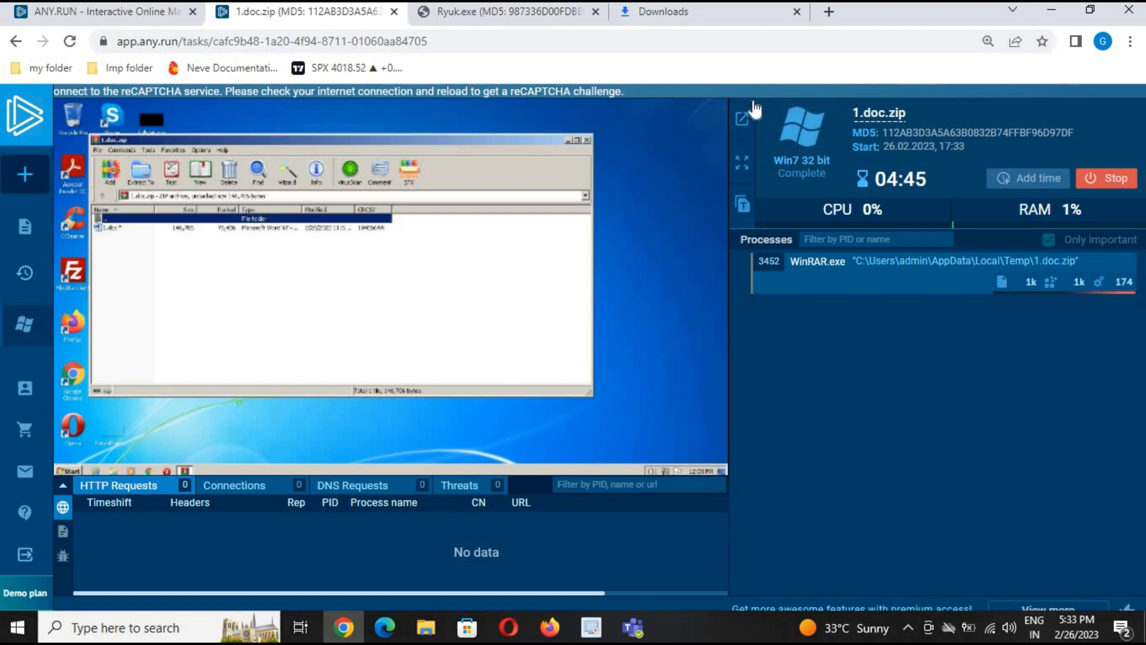
# Step: Open the virtual machine in a separate window, open 1.doc from the archive with the archive password, and dismiss Word's error message
pyautogui.click(740, 117)
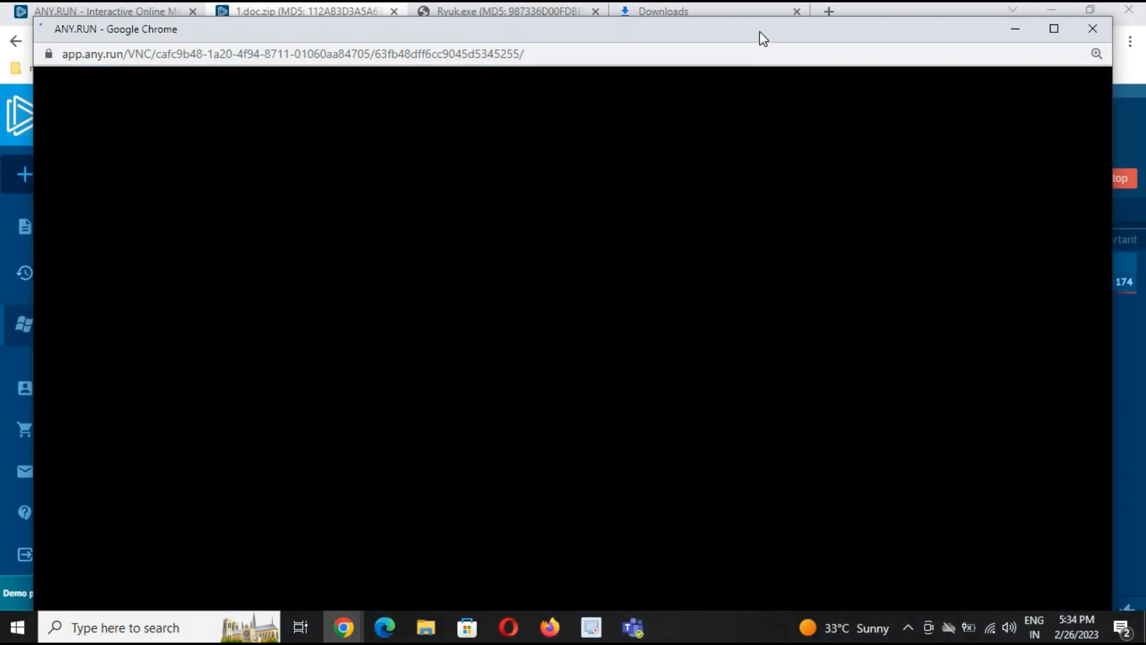
pyautogui.moveTo(760, 26); pyautogui.dragTo(762, 18)
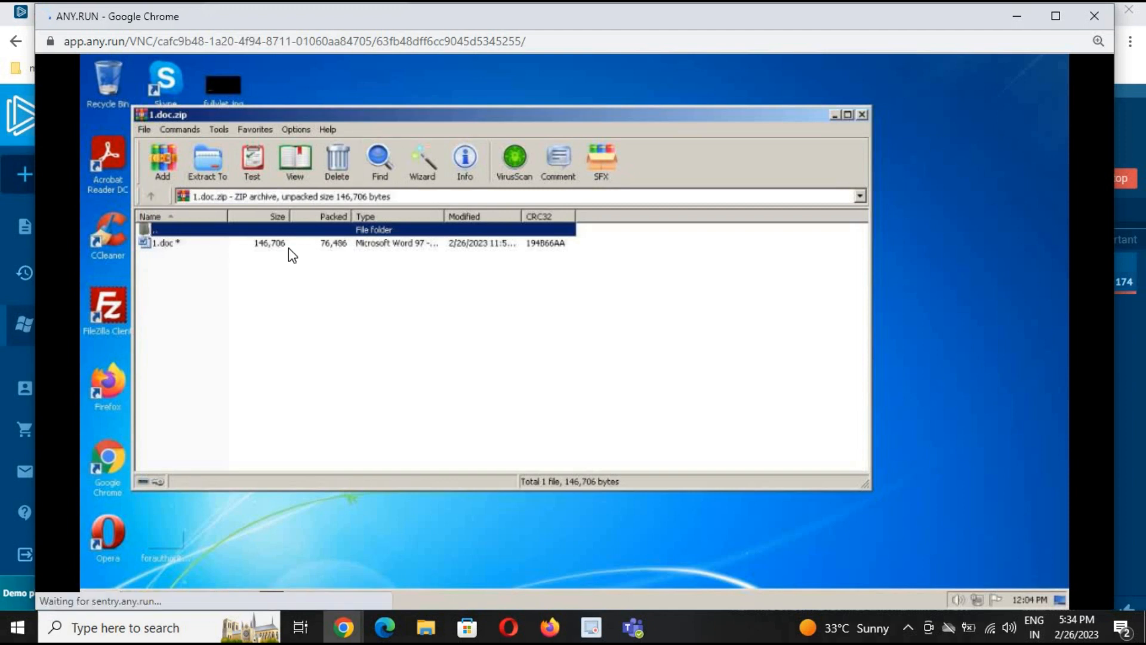
pyautogui.doubleClick(265, 250)
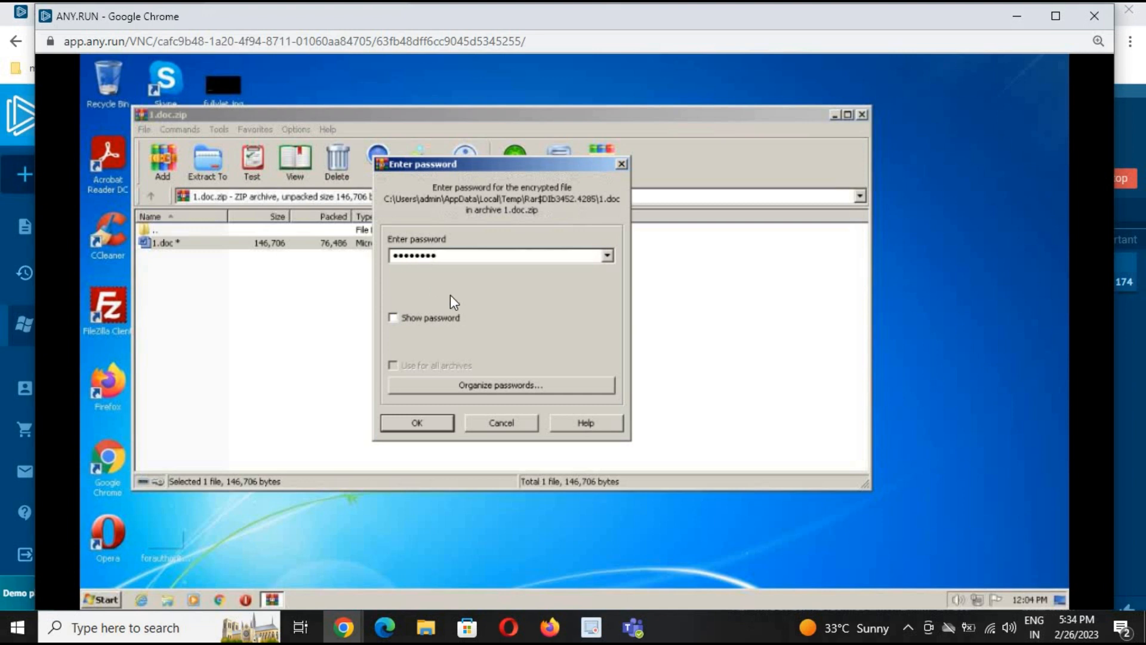
pyautogui.click(427, 423)
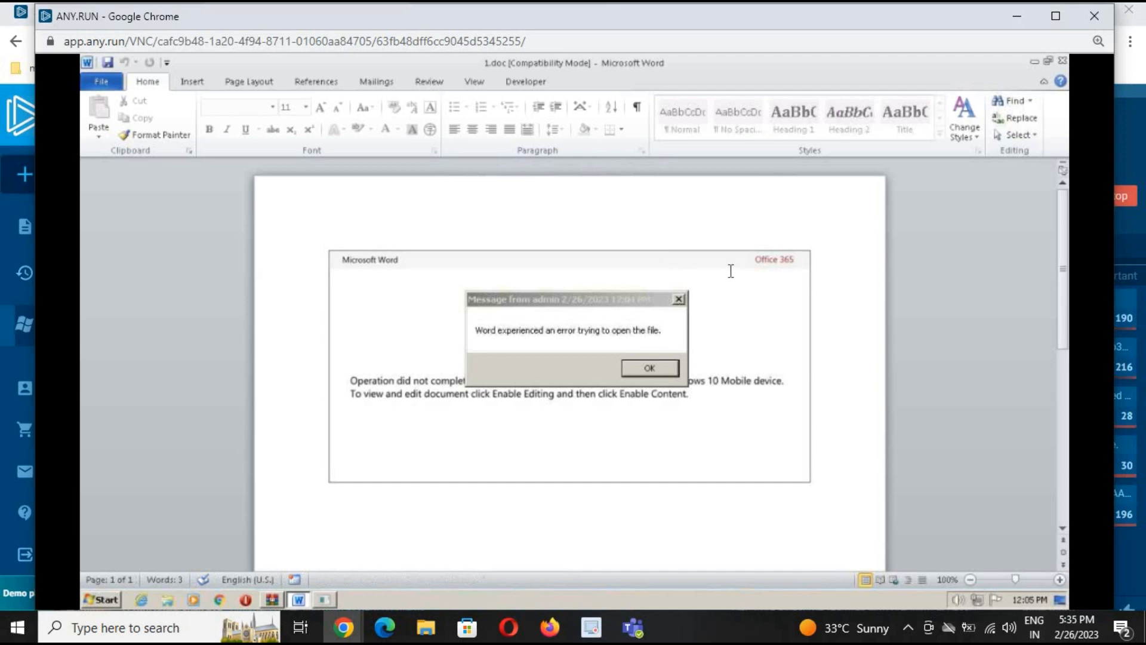
pyautogui.click(651, 371)
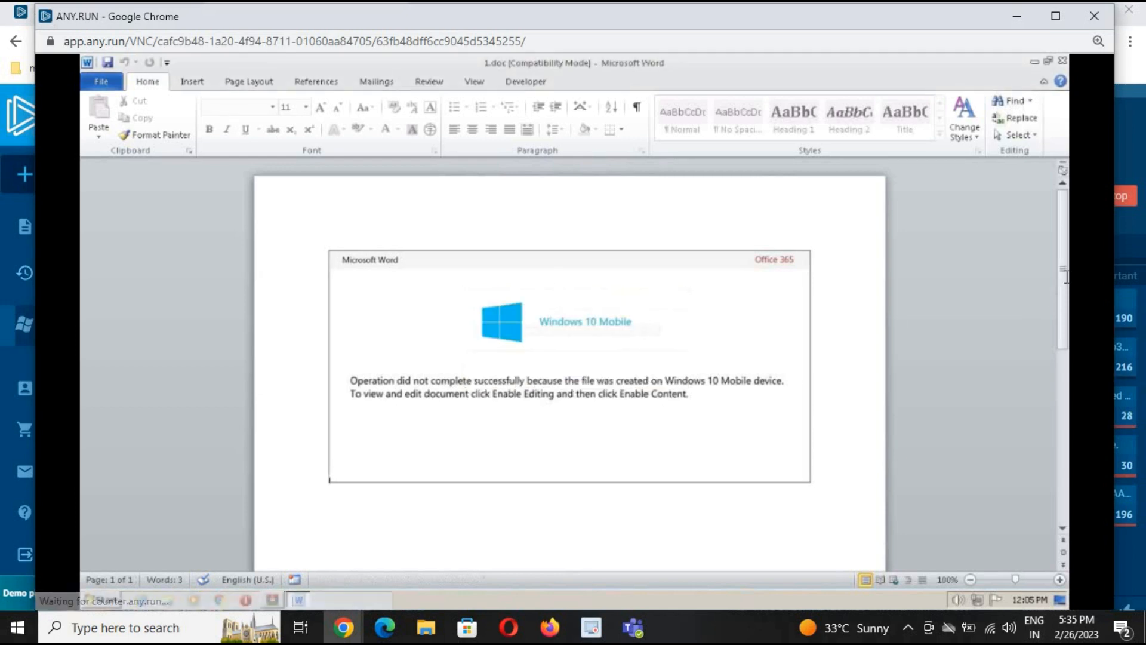
# Step: Look through the opened 1.doc page in the virtual machine, and close the separate window
pyautogui.scroll(-4, 1060, 257)
pyautogui.scroll(2, 1060, 256)
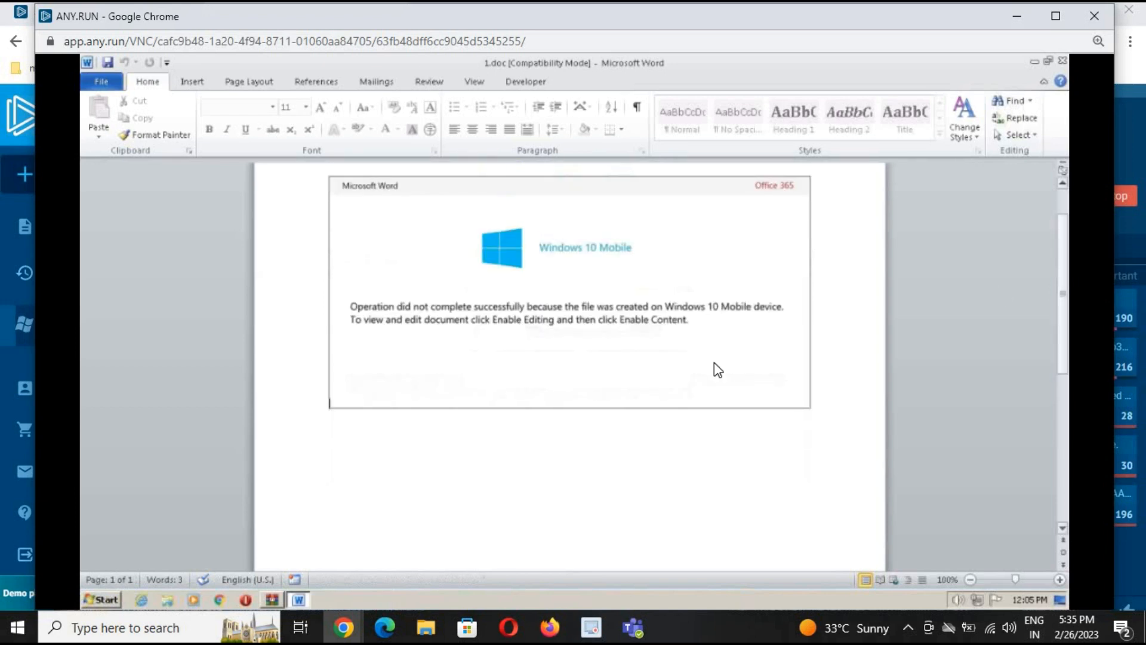
pyautogui.scroll(-5, 716, 382)
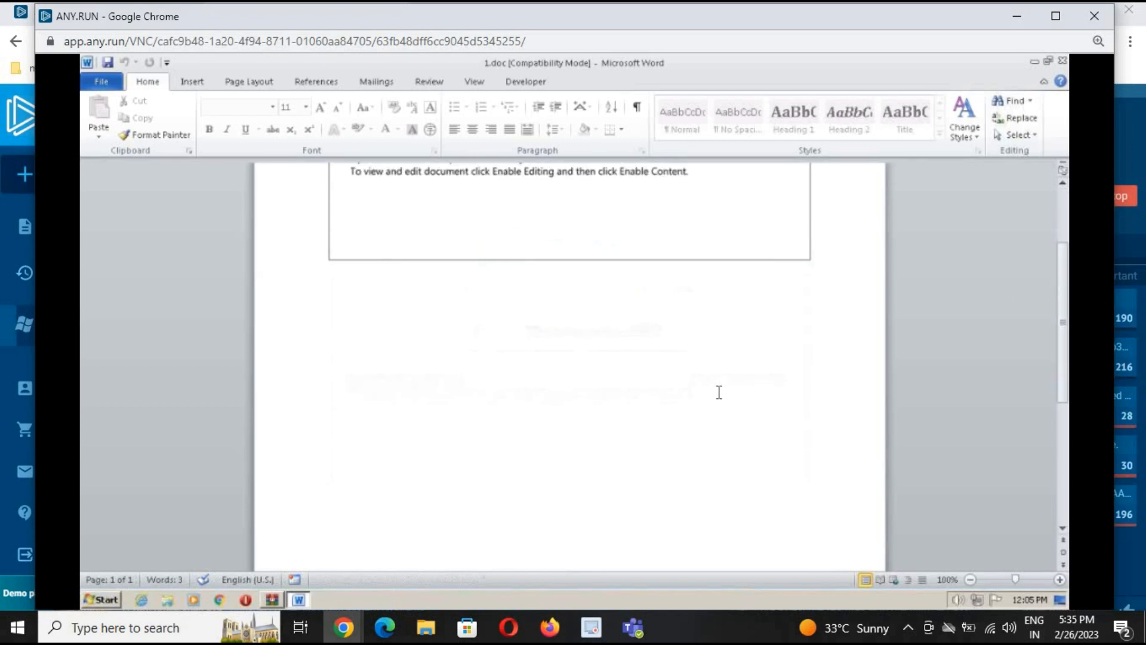
pyautogui.scroll(-3, 720, 395)
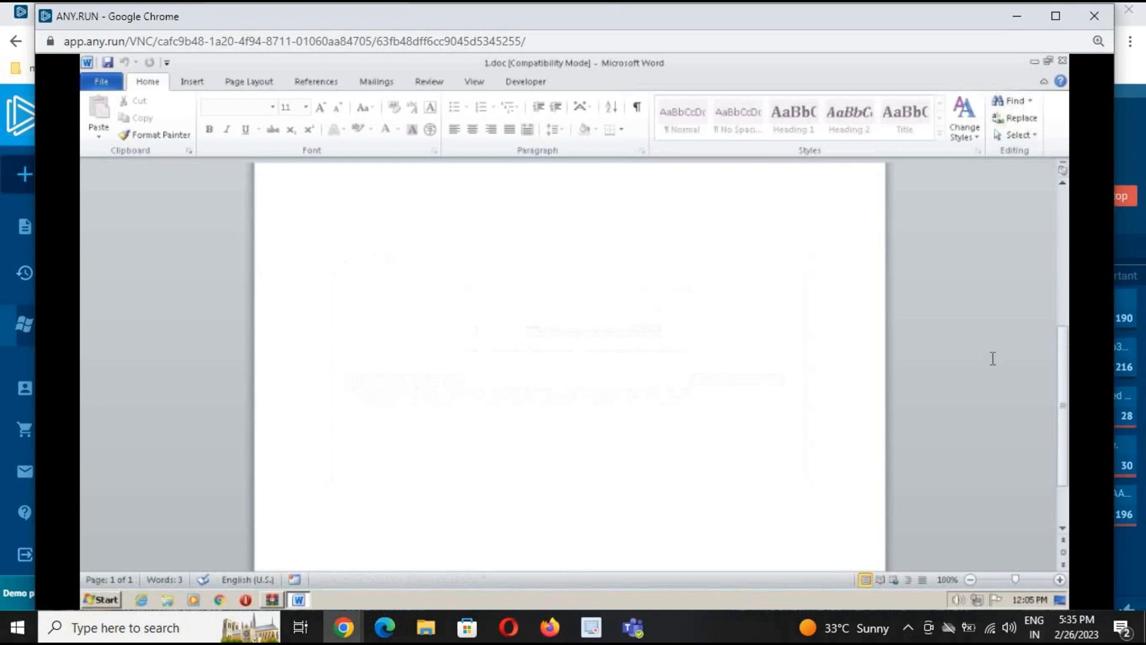
pyautogui.scroll(5, 481, 295)
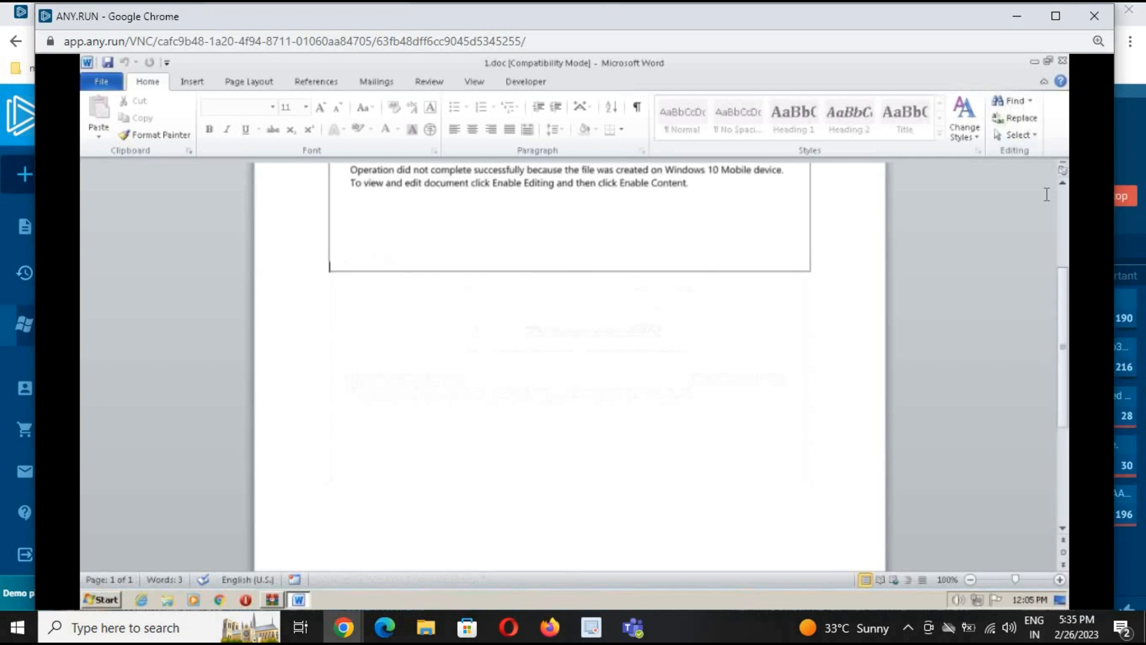
pyautogui.click(1103, 17)
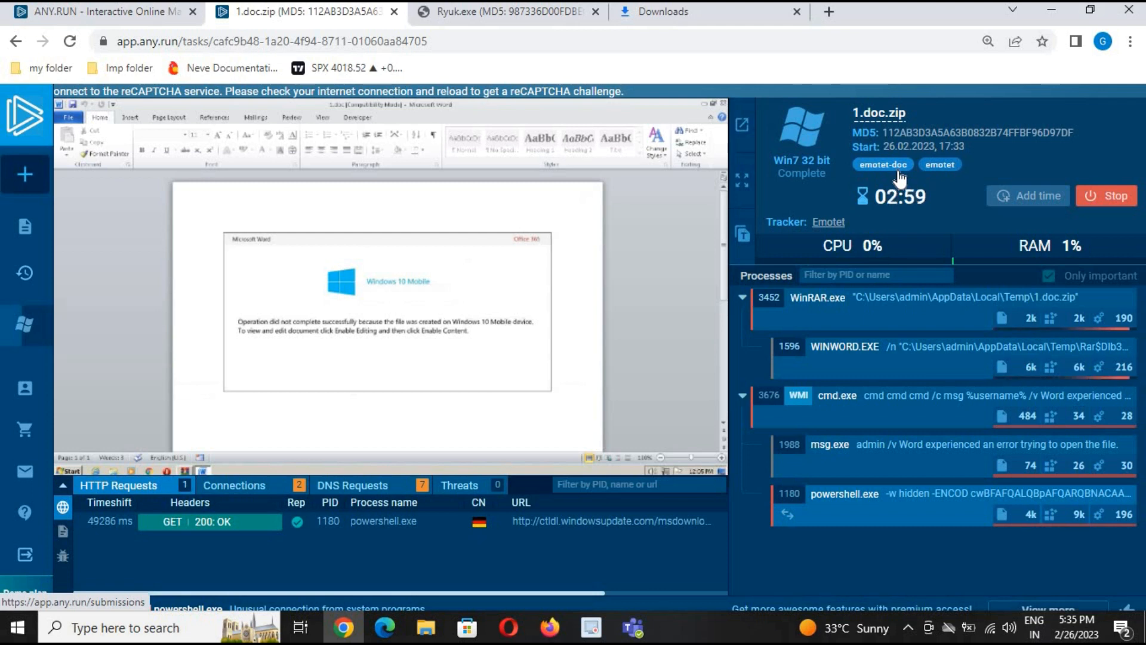
# Step: Open the process details of powershell.exe from its HTTP request and examine its command line and behavior indicators
pyautogui.click(378, 532)
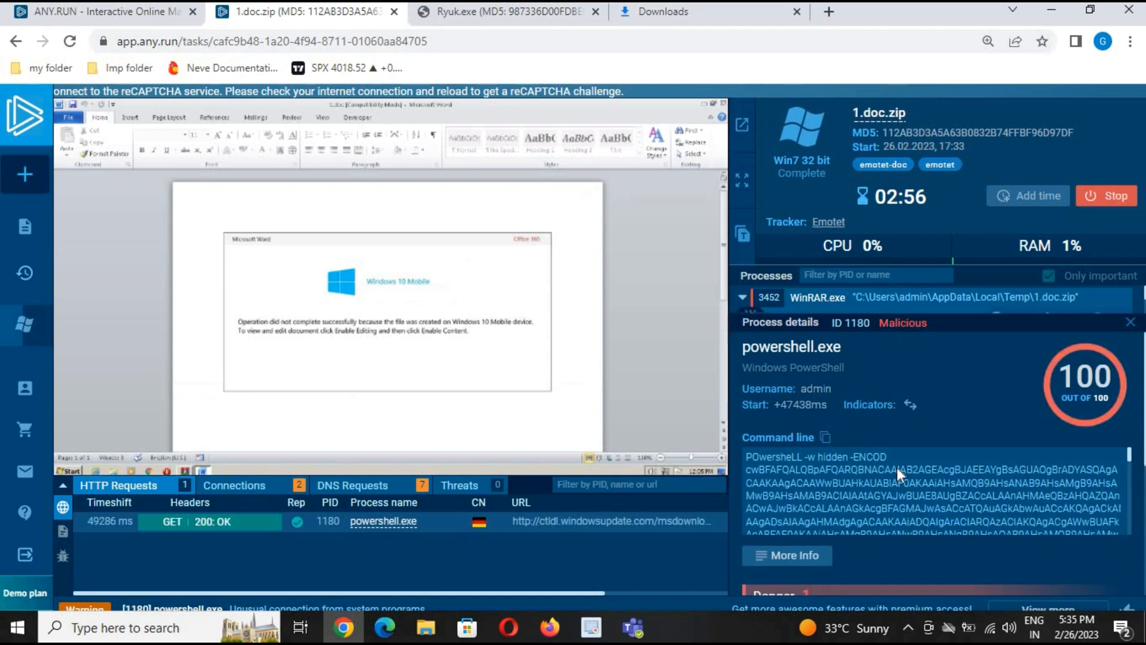
pyautogui.click(900, 404)
pyautogui.scroll(4, 904, 413)
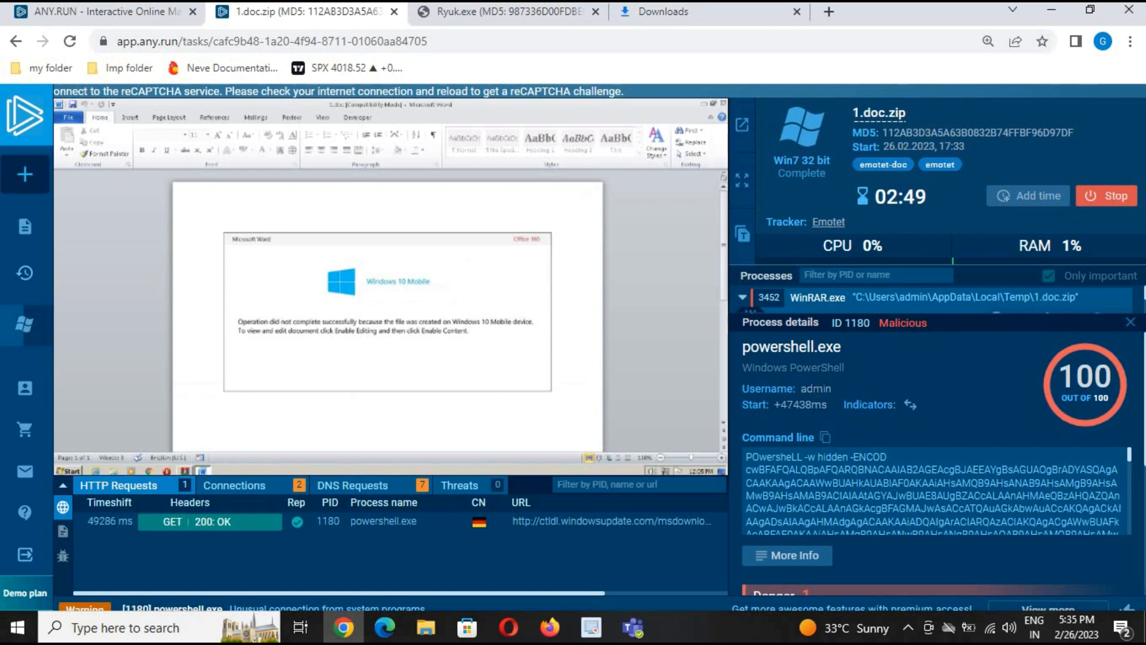
pyautogui.scroll(-2, 827, 413)
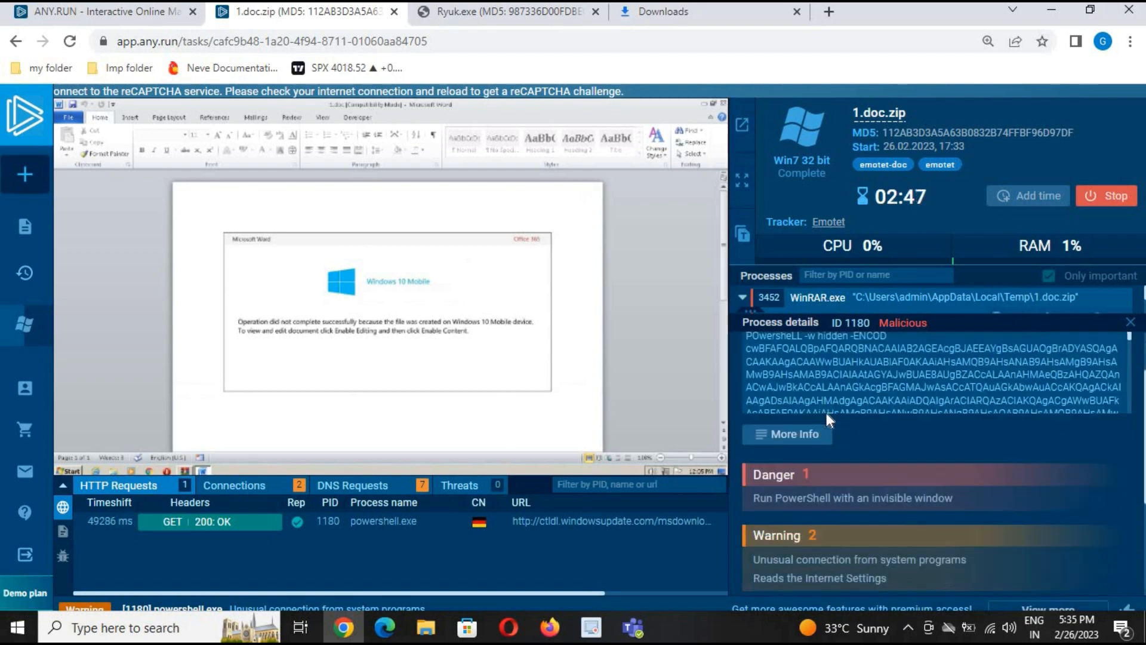
pyautogui.scroll(-10, 934, 406)
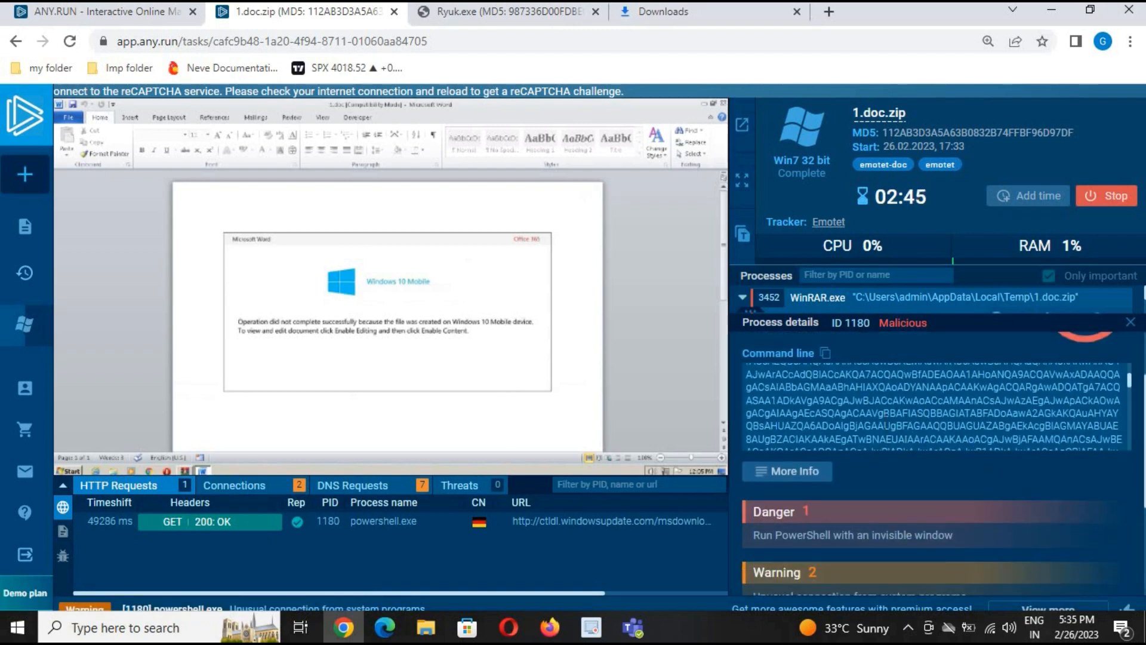
pyautogui.scroll(-3, 826, 435)
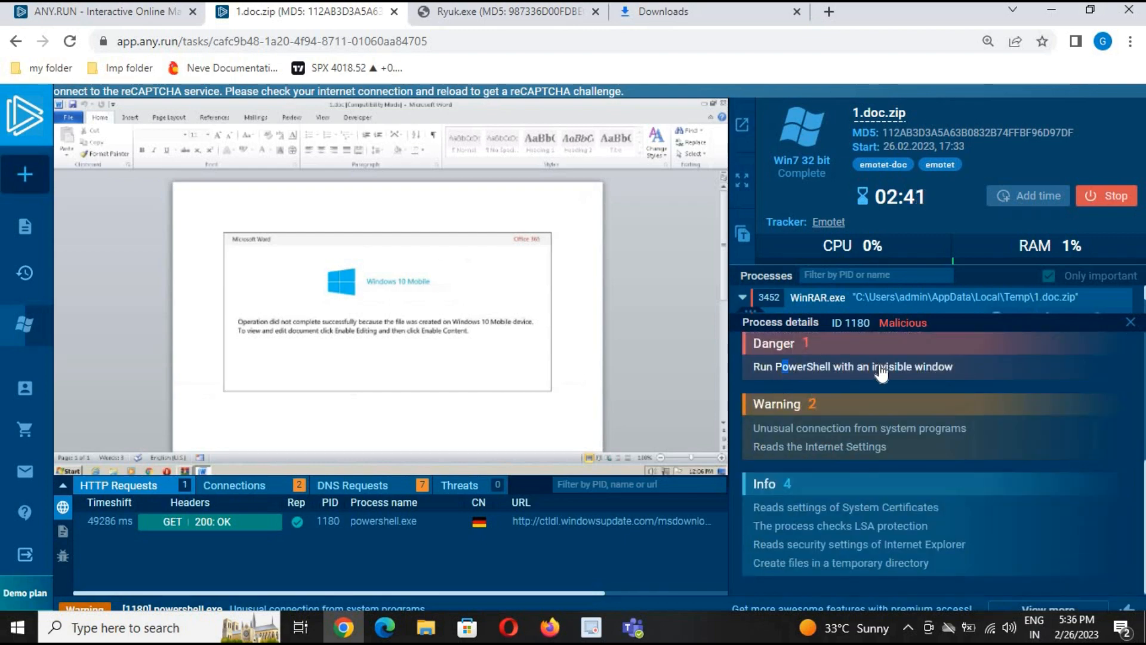
# Step: Read the full command line of the "Run PowerShell with an invisible window" danger activity, and close its details
pyautogui.click(955, 368)
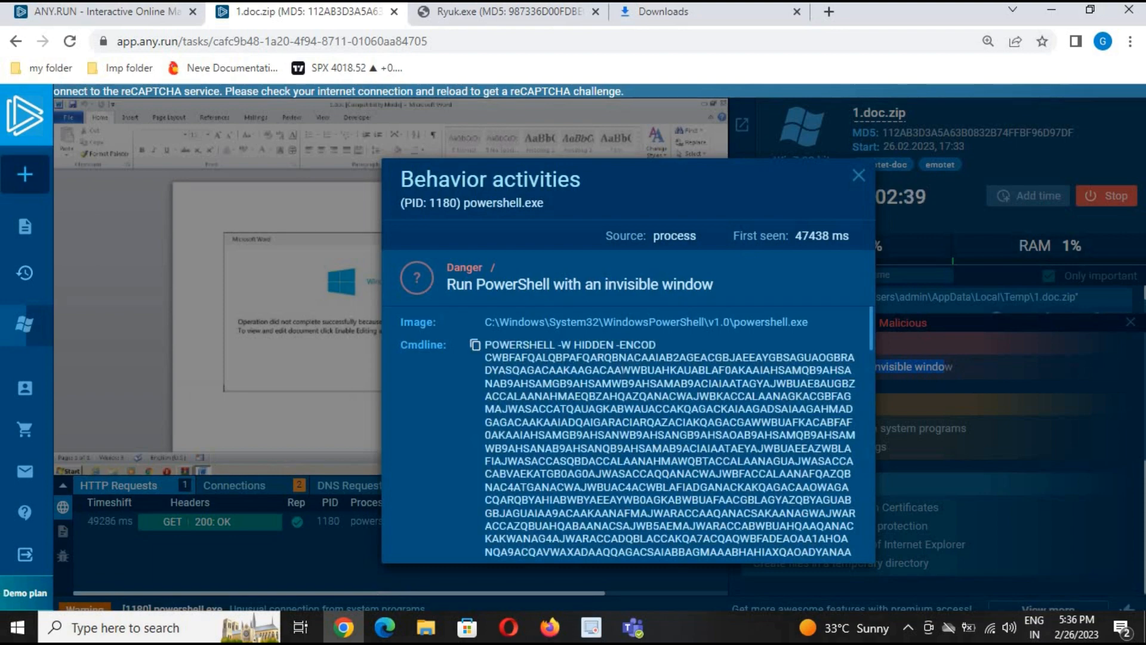
pyautogui.scroll(-6, 760, 463)
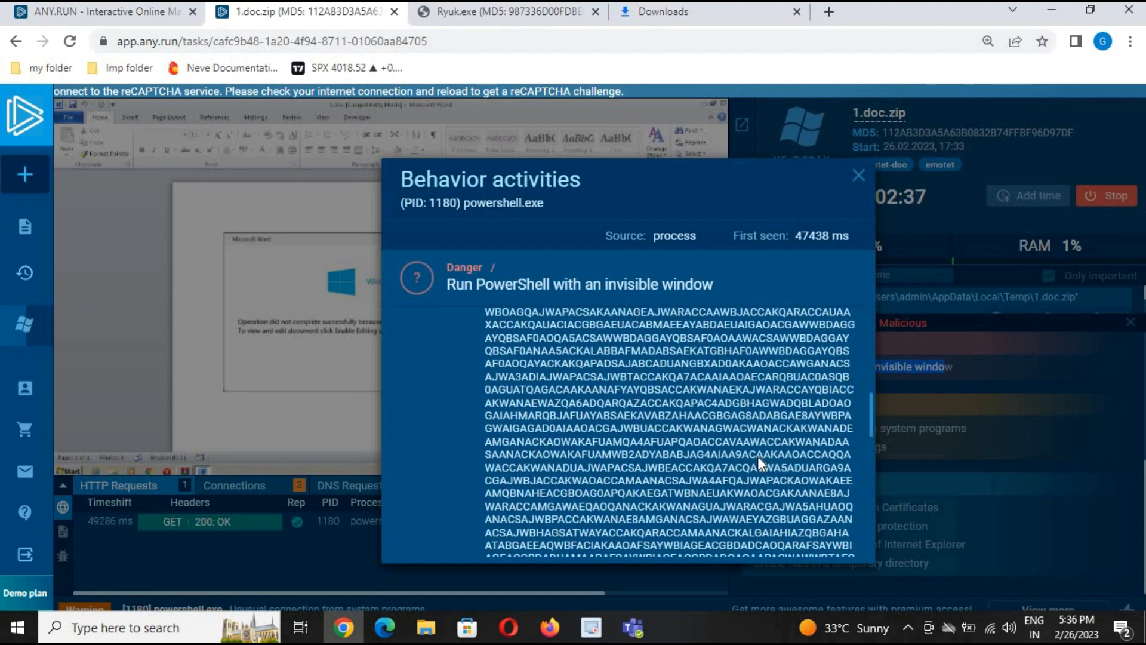
pyautogui.scroll(5, 760, 462)
pyautogui.scroll(-6, 669, 432)
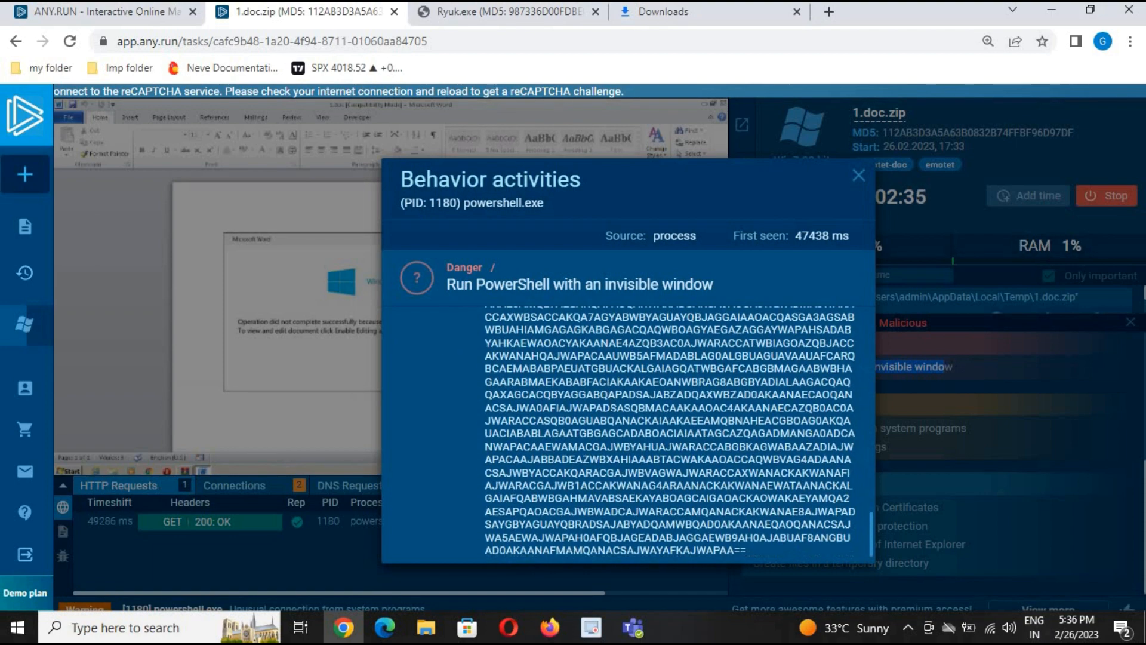
pyautogui.click(858, 176)
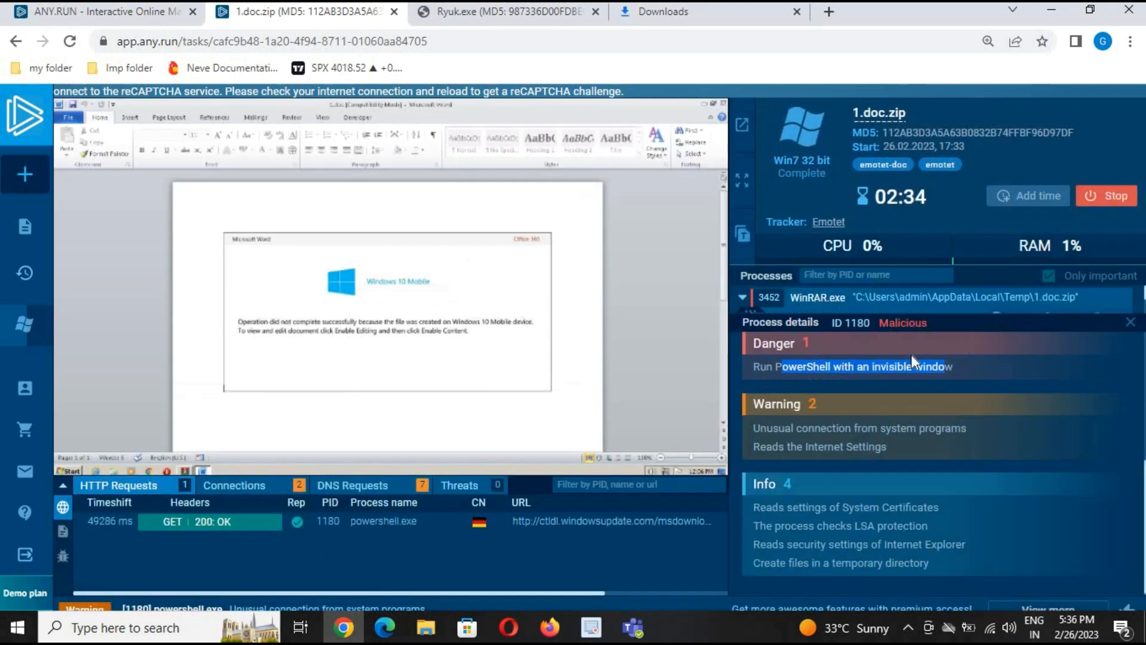
# Step: View the "Unusual connection from system programs" warning for its destination and port, and close the powershell.exe process details
pyautogui.click(823, 428)
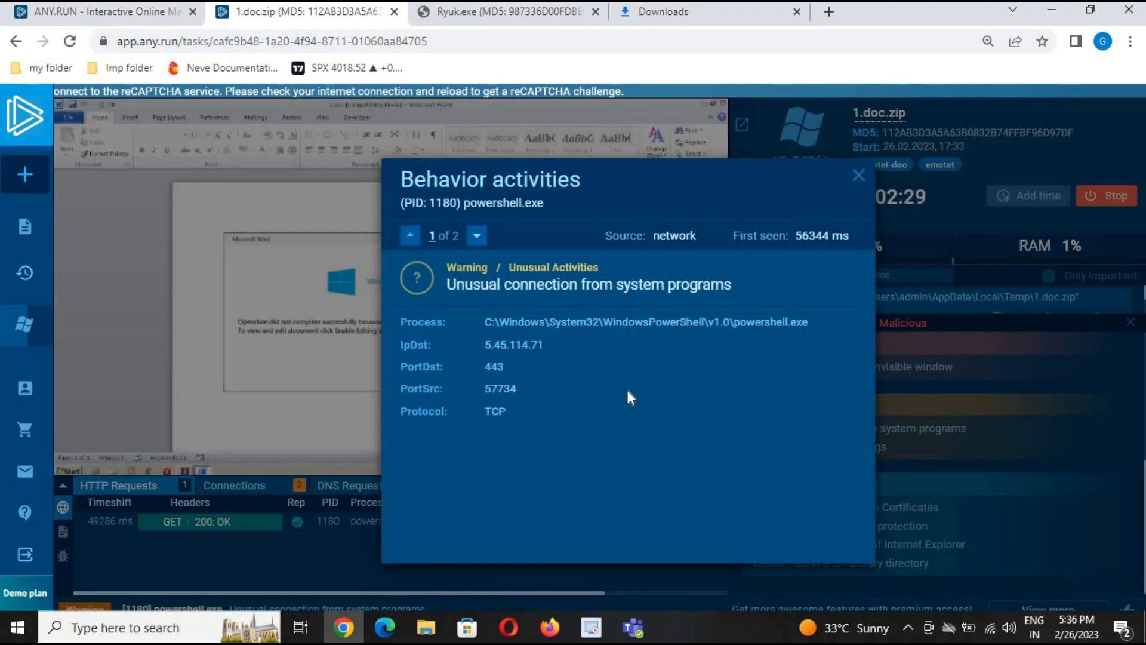
pyautogui.click(886, 274)
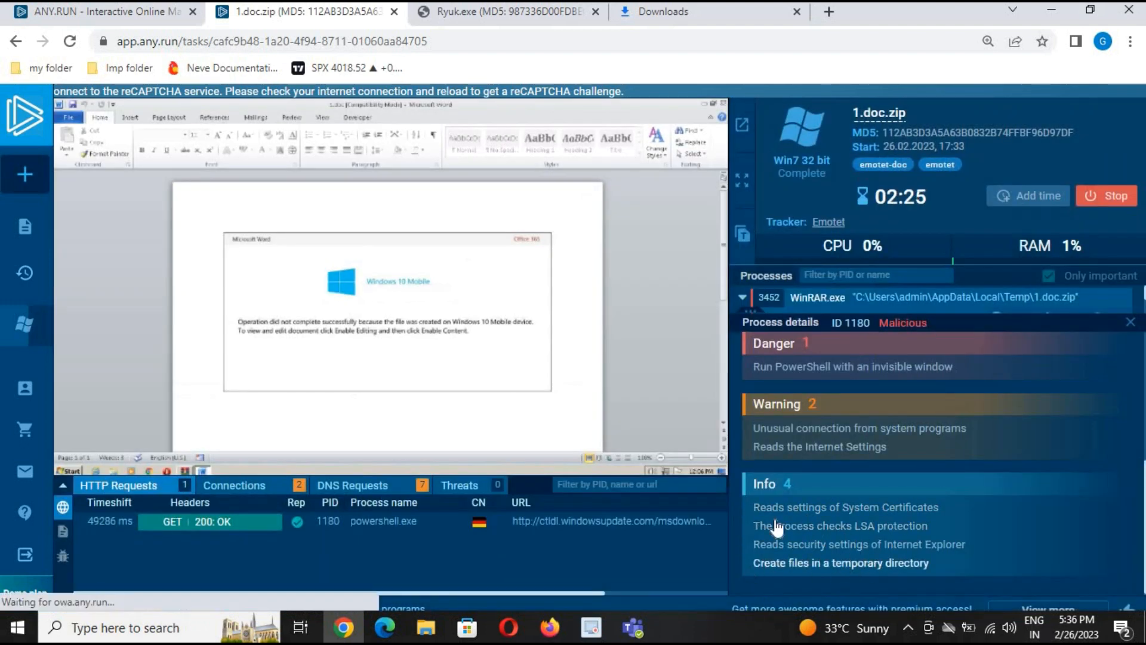
pyautogui.click(1130, 323)
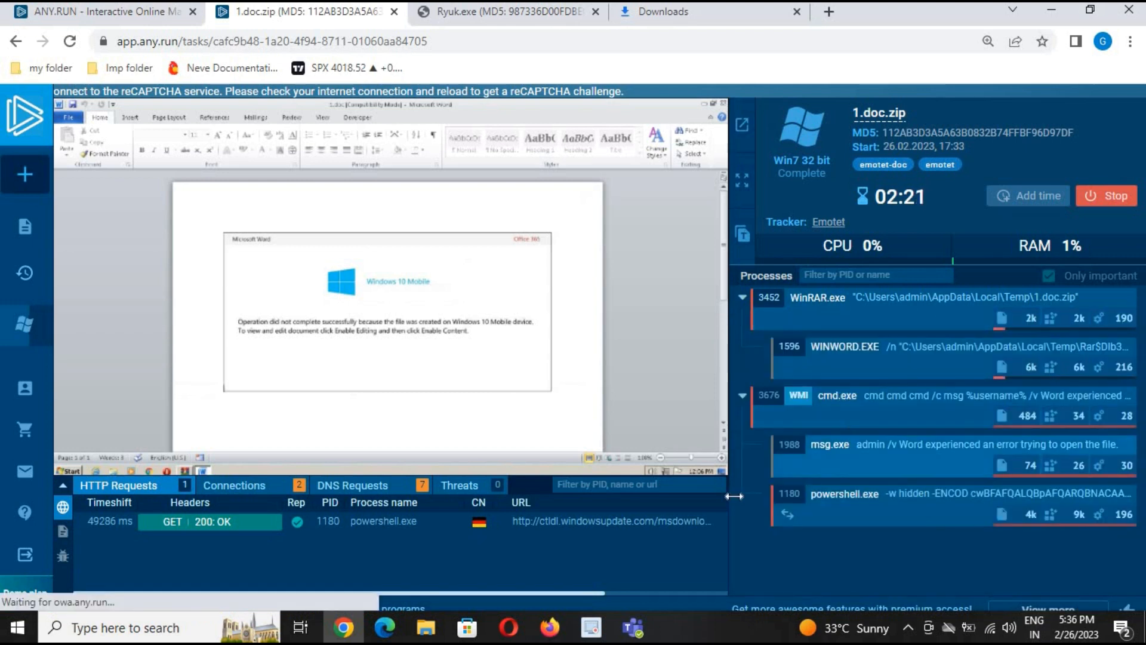
# Step: Review the task's connections, DNS requests and threats, and return to the HTTP requests
pyautogui.click(253, 488)
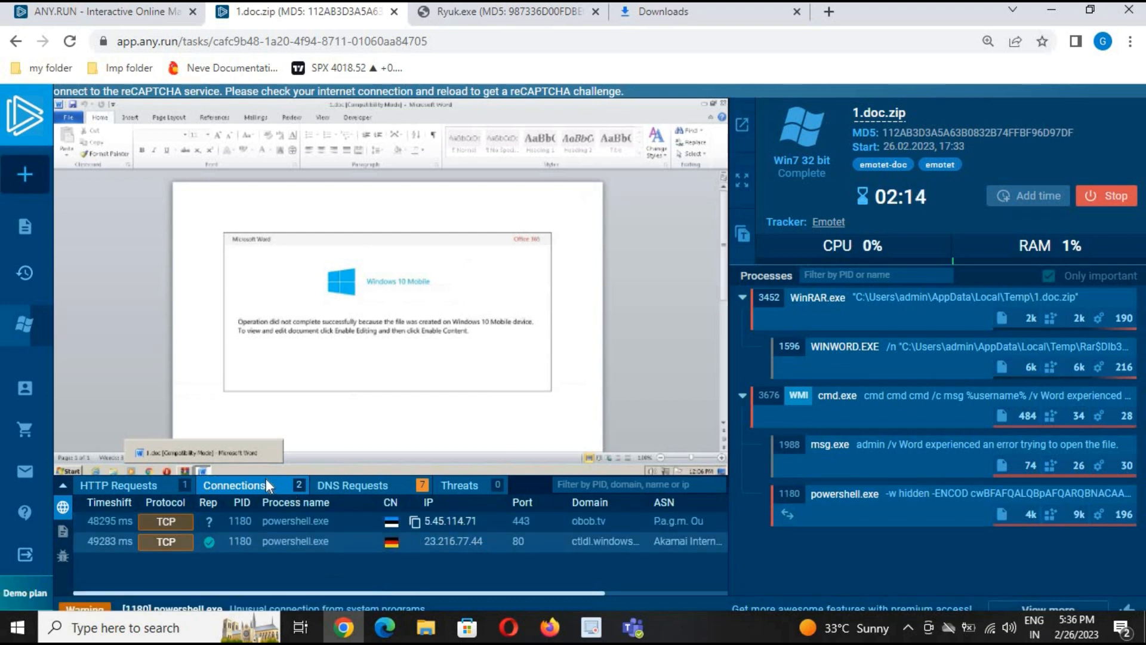
pyautogui.click(341, 490)
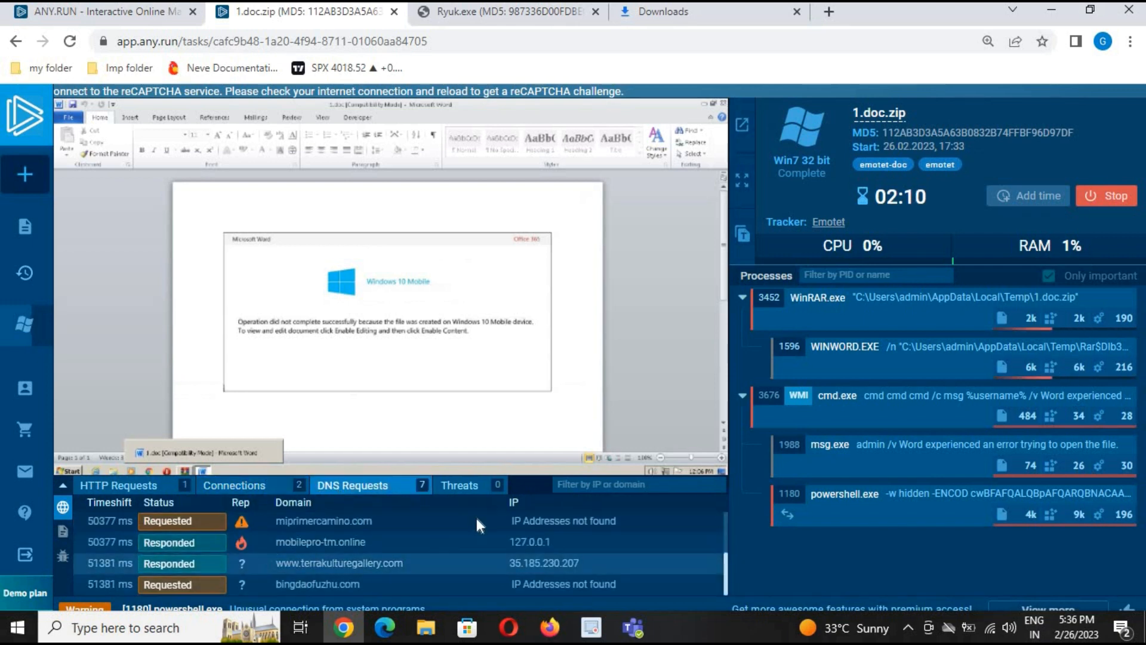
pyautogui.click(459, 485)
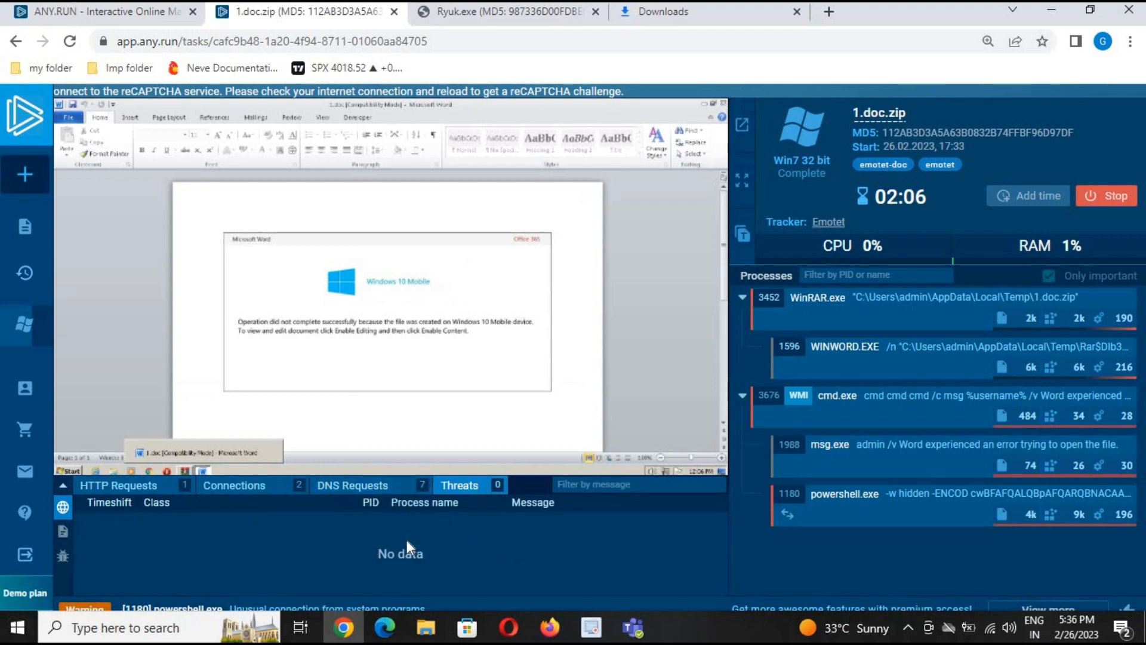
pyautogui.click(250, 488)
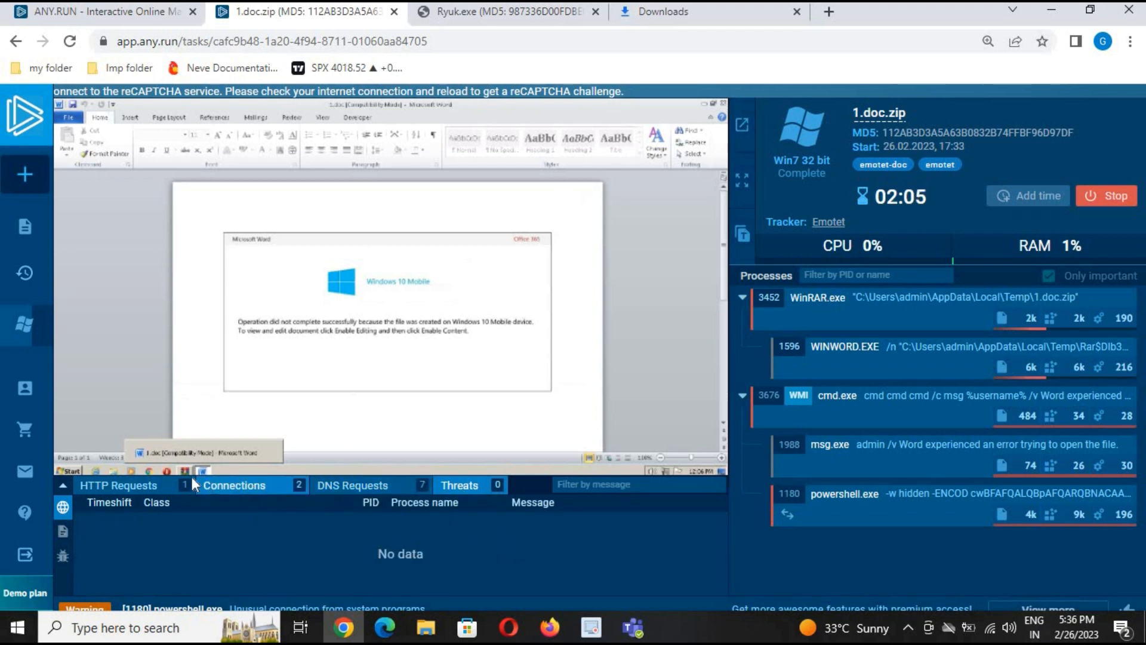
pyautogui.click(157, 489)
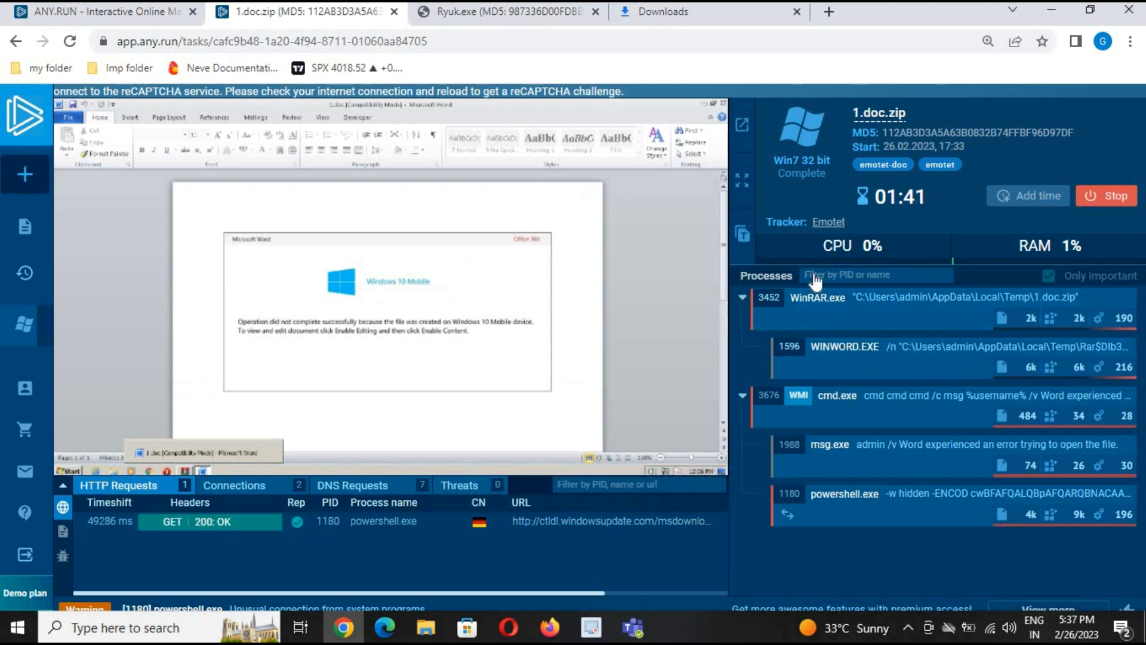
# Step: Collapse and re-expand the WinRAR.exe process tree, and open the advanced details of its WINWORD.EXE child process
pyautogui.click(742, 298)
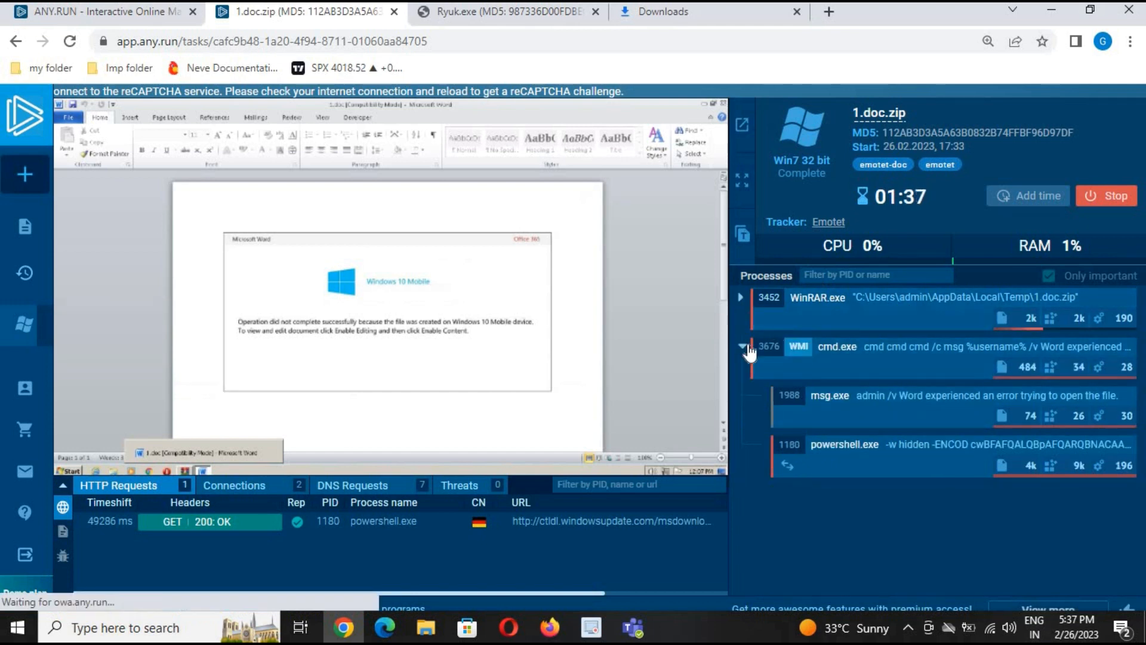
pyautogui.click(741, 297)
pyautogui.click(844, 349)
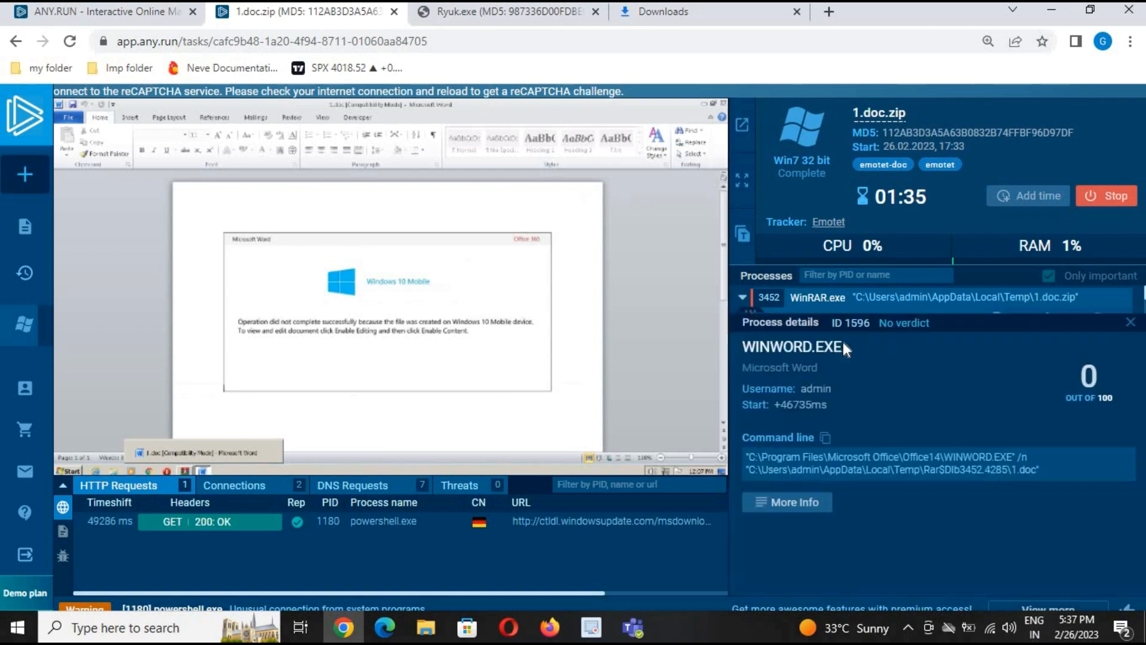
pyautogui.click(801, 512)
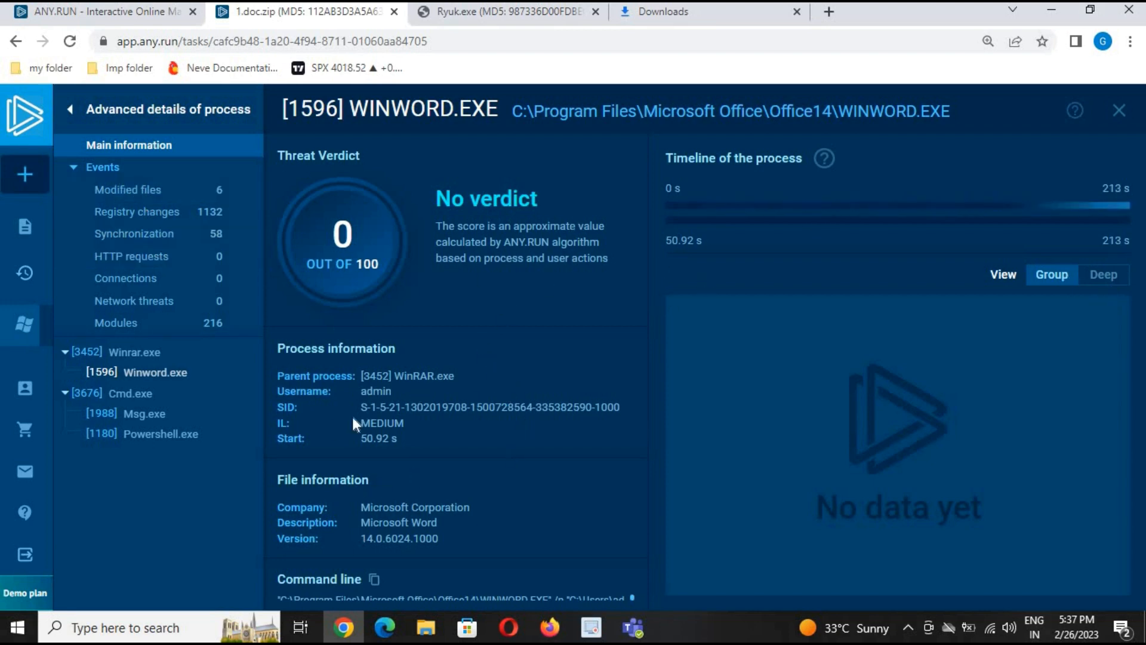
# Step: Review the modified files, registry changes, synchronization events and modules recorded for WINWORD.EXE
pyautogui.click(127, 192)
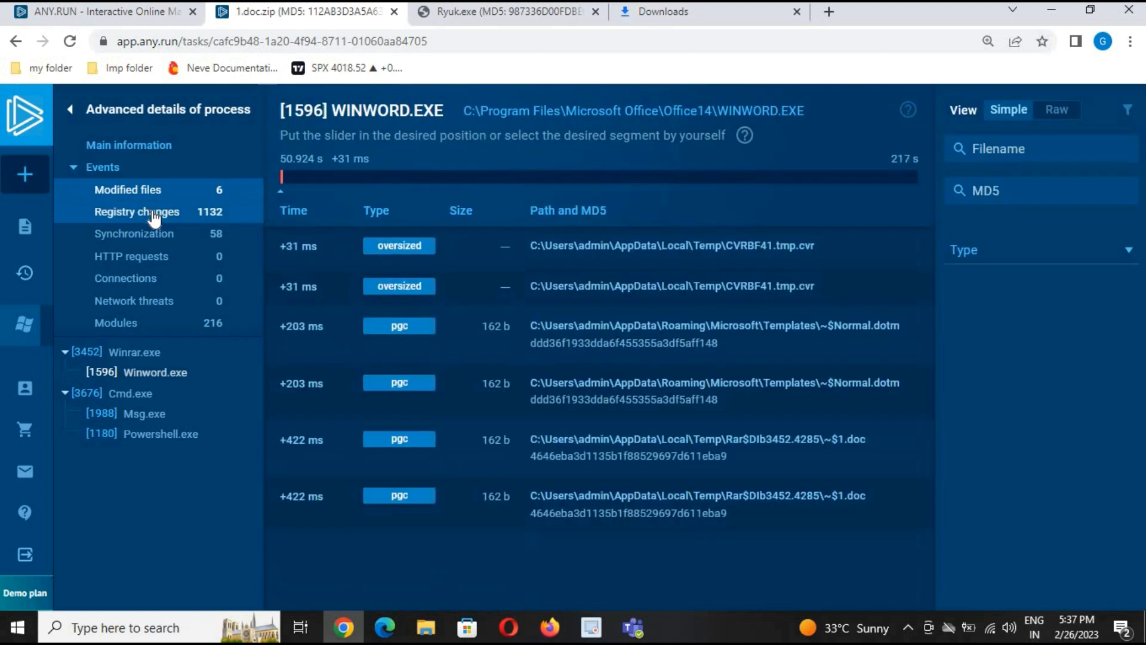
pyautogui.click(160, 216)
pyautogui.click(155, 239)
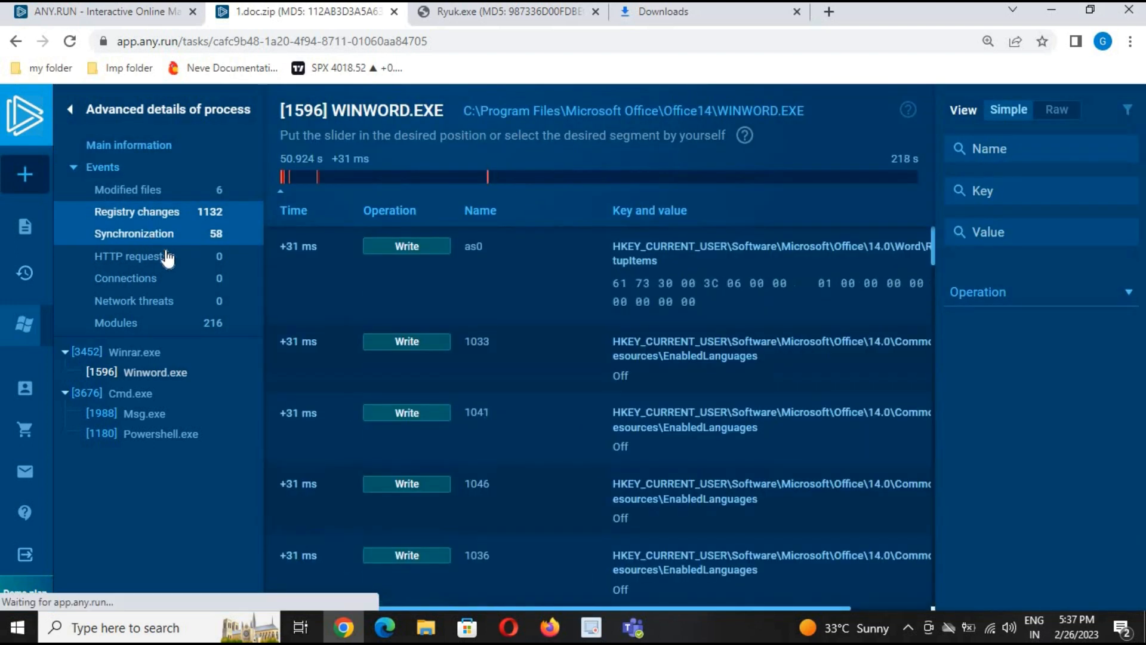
pyautogui.click(127, 332)
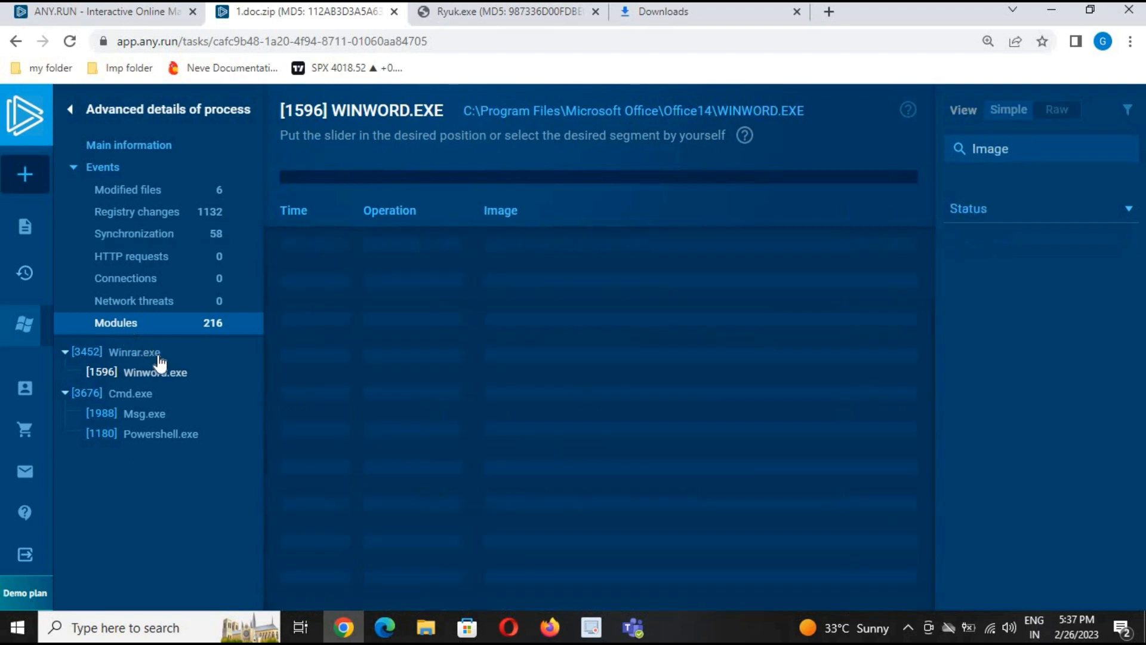
# Step: Switch to the powershell.exe process and examine the list of modules it loaded
pyautogui.click(175, 440)
pyautogui.scroll(-1, 587, 314)
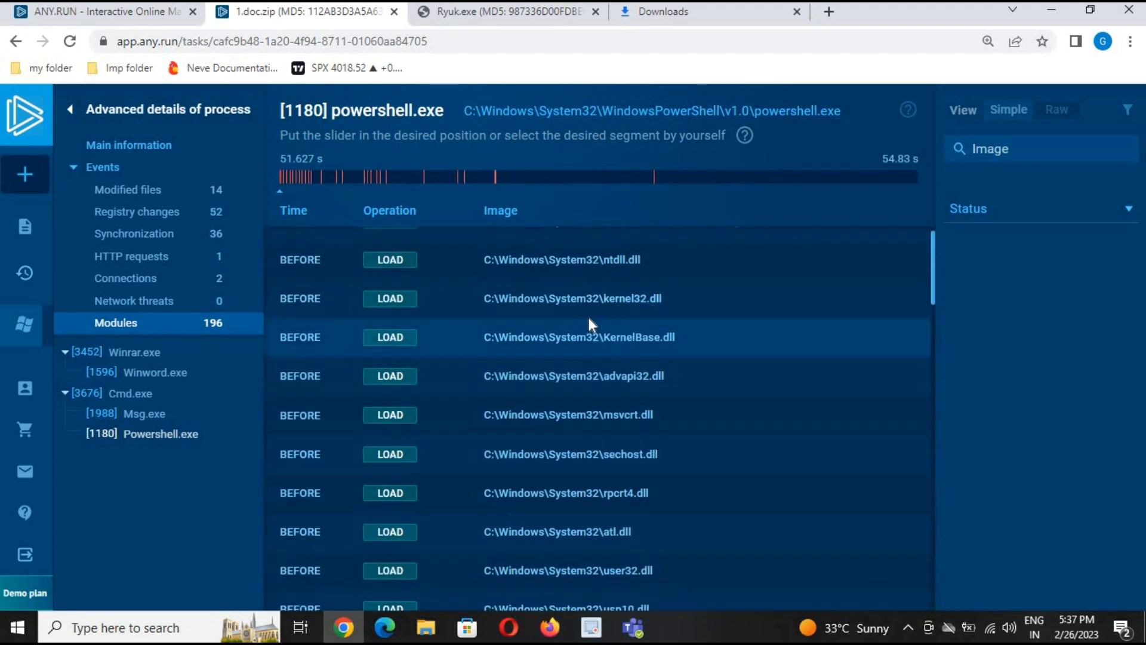
pyautogui.scroll(-10, 593, 326)
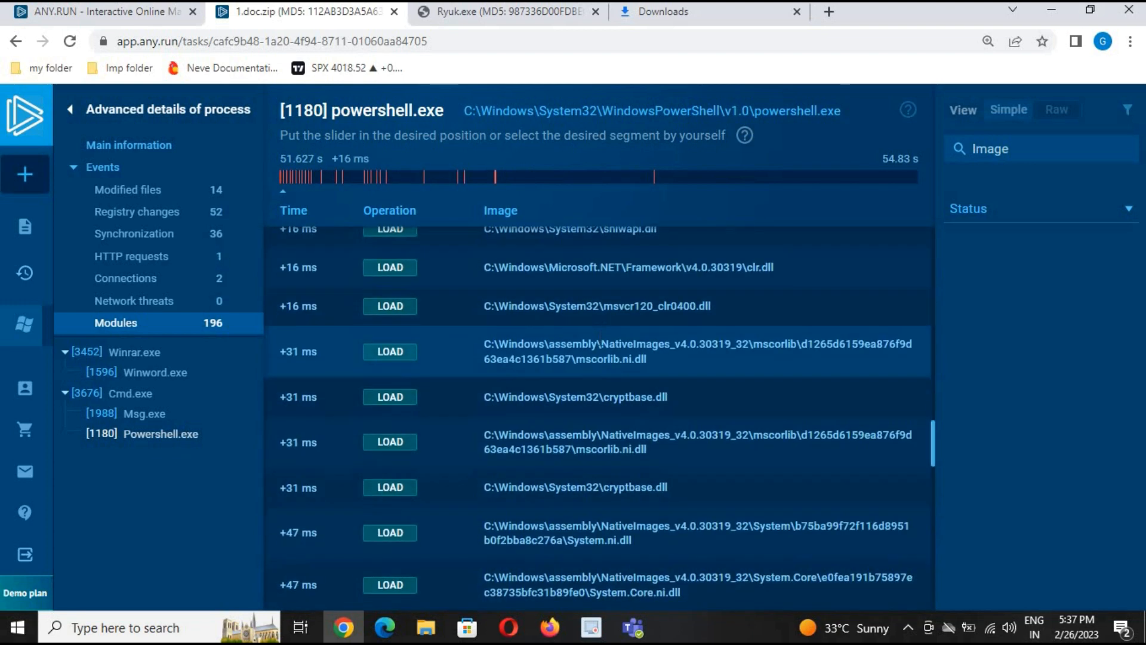
pyautogui.scroll(-4, 601, 342)
pyautogui.scroll(11, 601, 343)
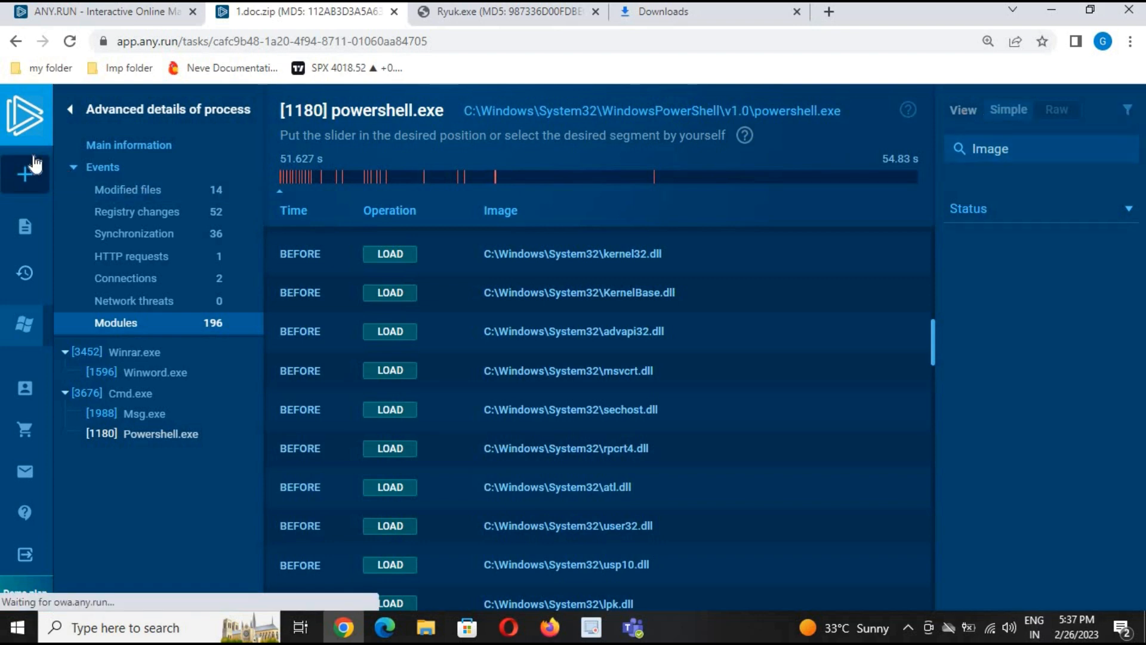
pyautogui.scroll(-4, 794, 286)
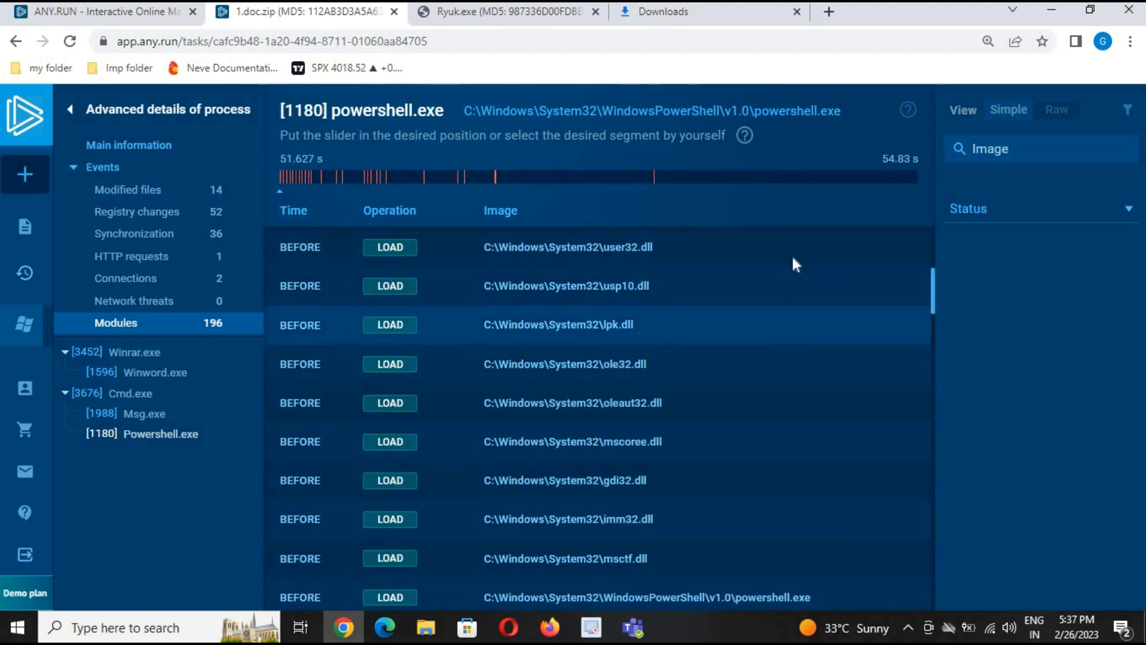
# Step: Leave the advanced process details for the 1.doc.zip task with the browser maximized, and close the powershell.exe details
pyautogui.moveTo(882, 12); pyautogui.dragTo(914, 78)
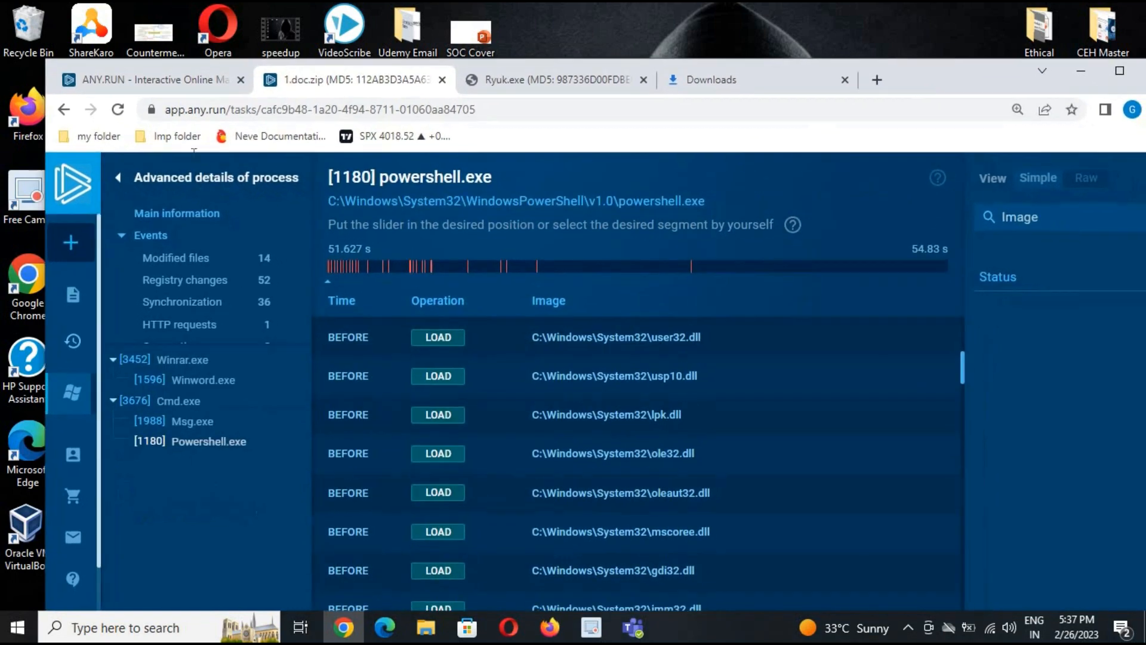
pyautogui.click(117, 177)
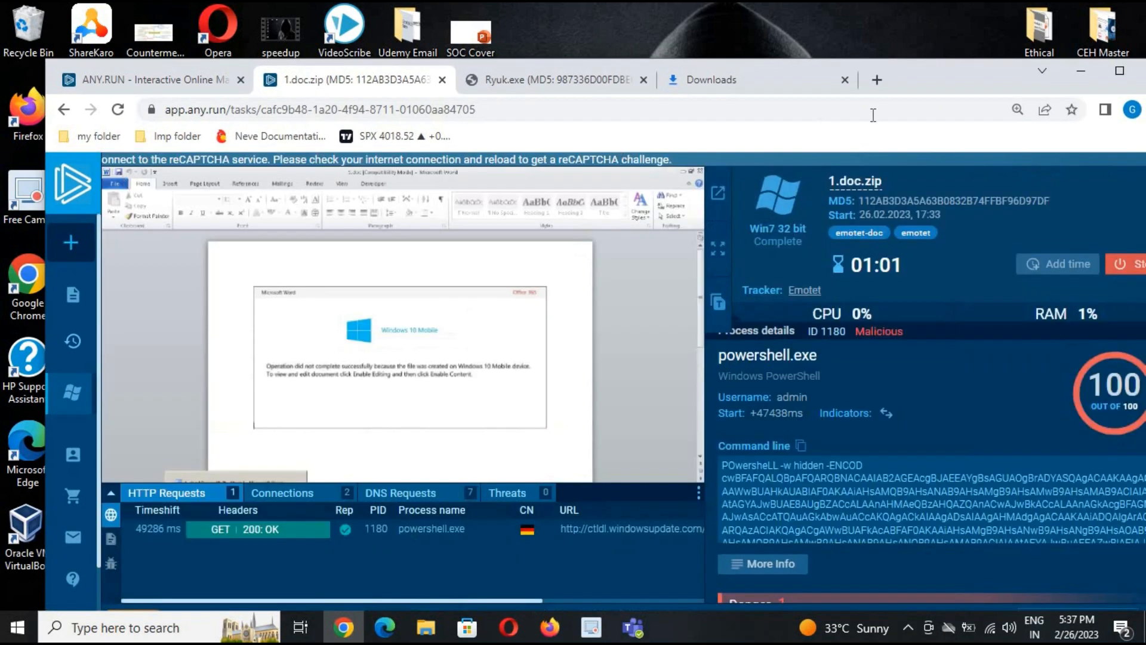
pyautogui.moveTo(985, 80); pyautogui.dragTo(950, 28)
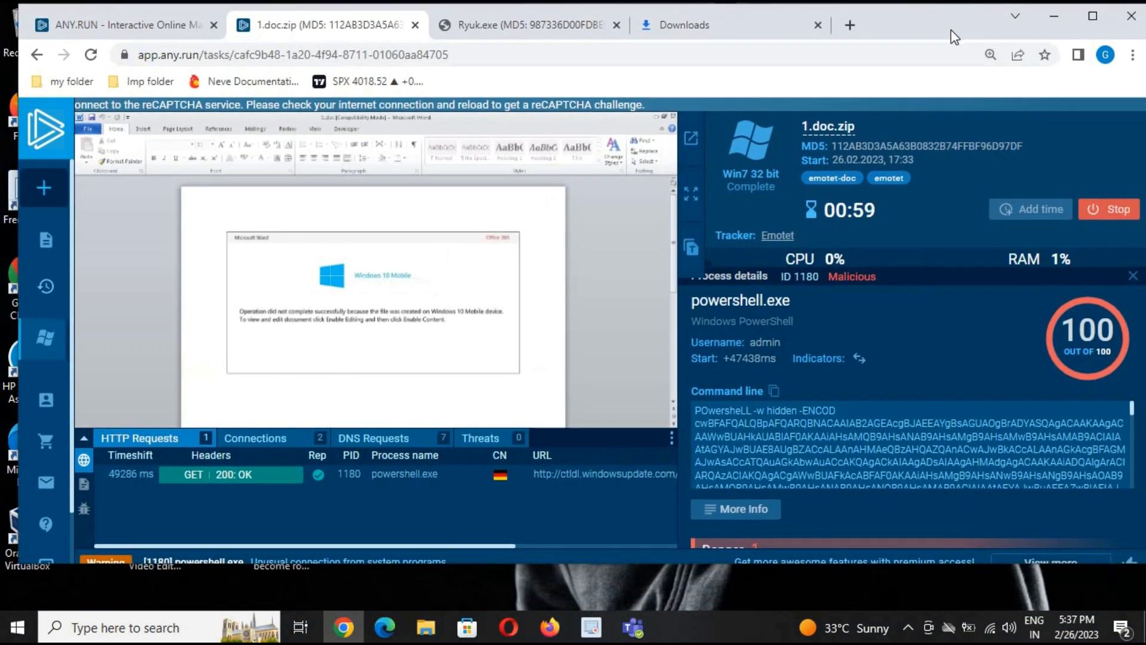
pyautogui.click(1084, 18)
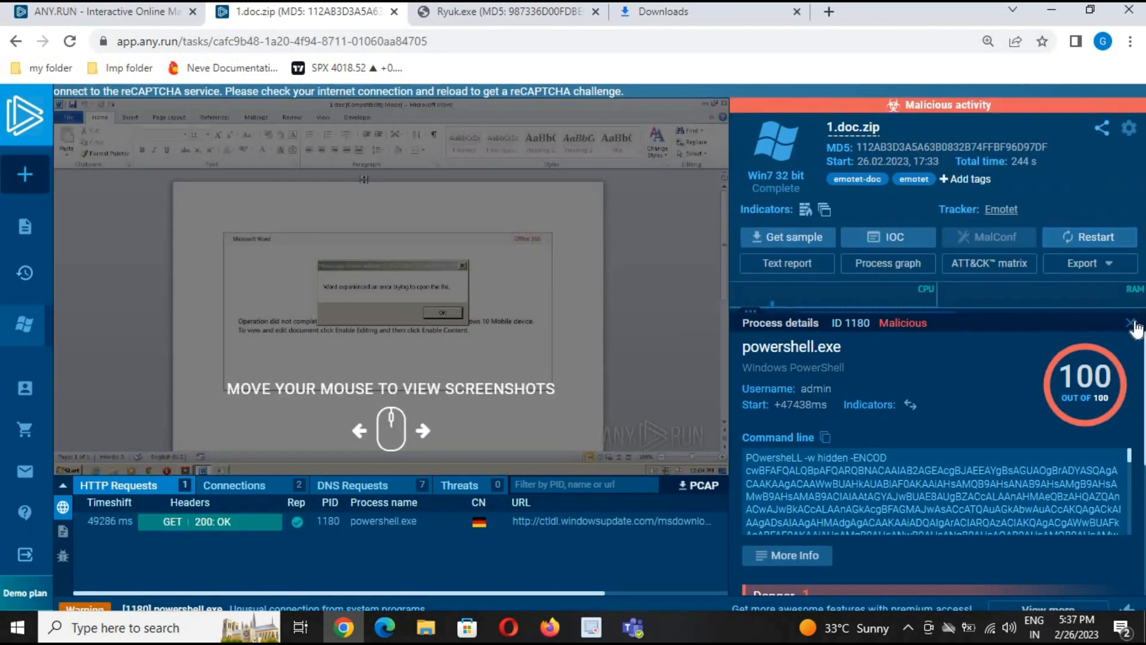
pyautogui.click(1131, 323)
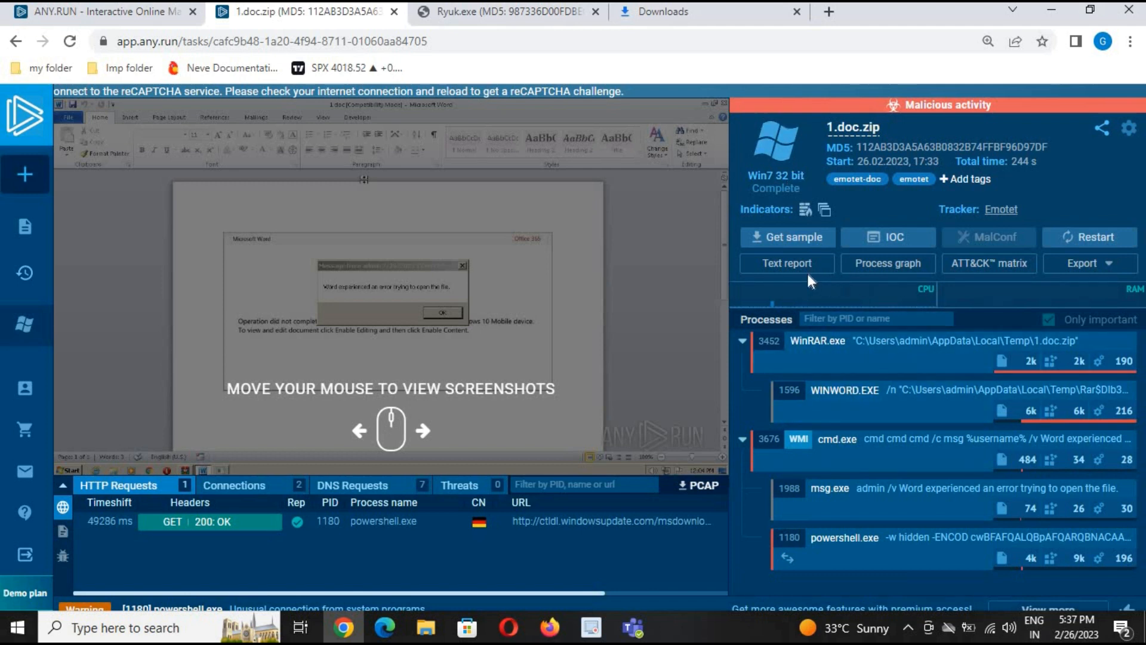
# Step: Open the task's text report in a new browser tab, and view the process graph before closing it
pyautogui.rightClick(790, 263)
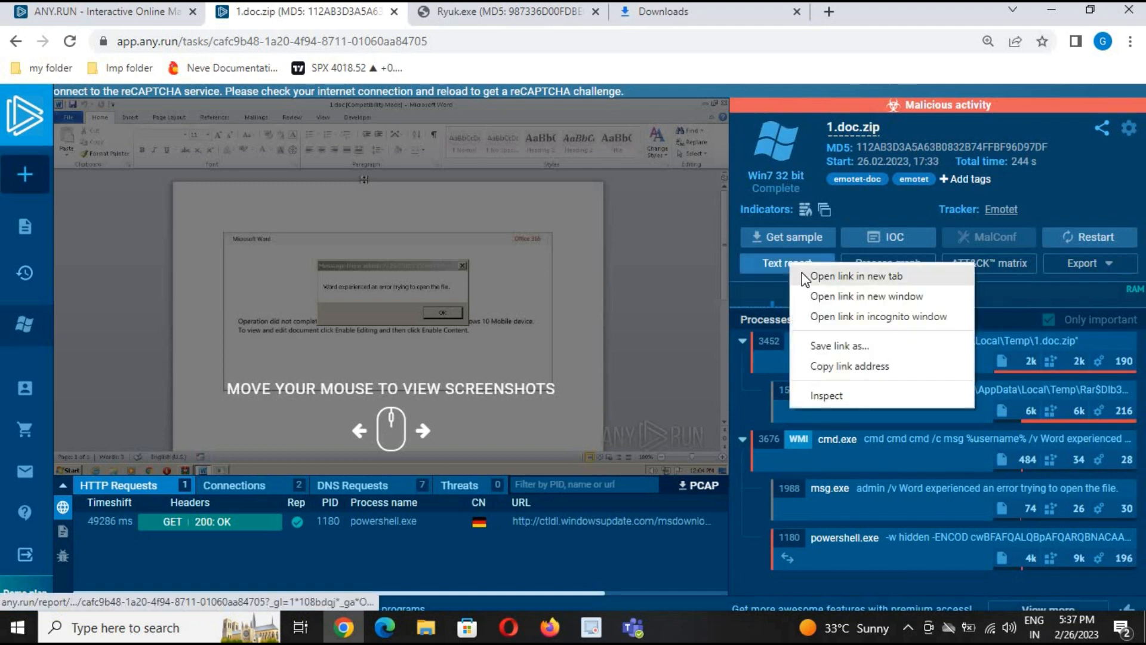
pyautogui.click(830, 273)
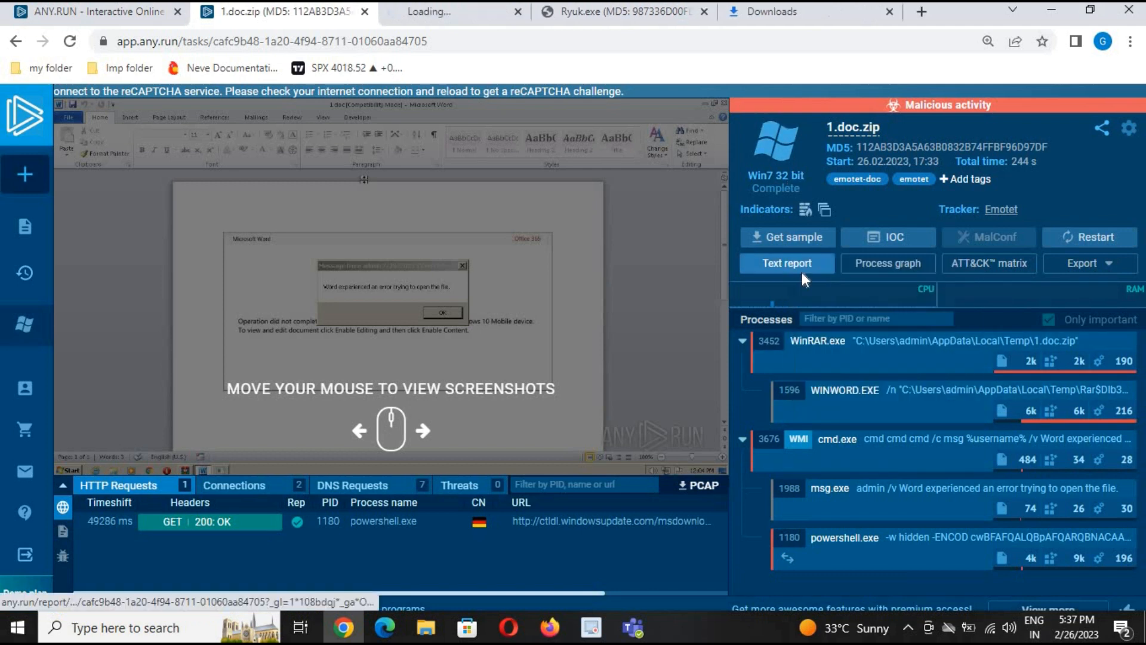
pyautogui.click(901, 268)
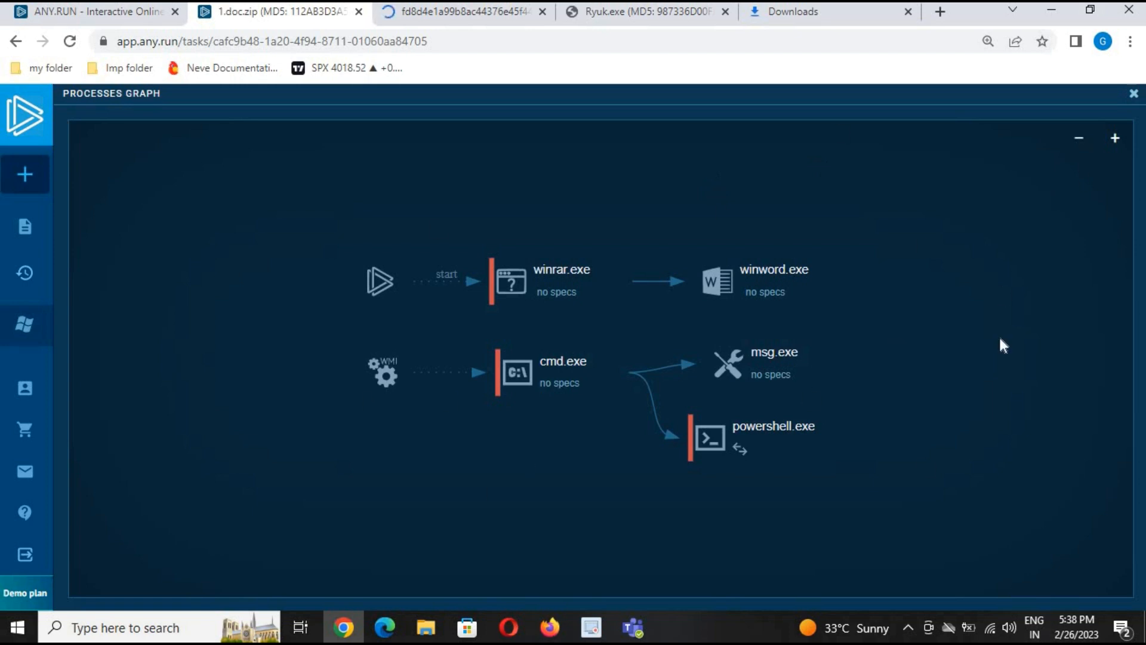
pyautogui.click(1134, 96)
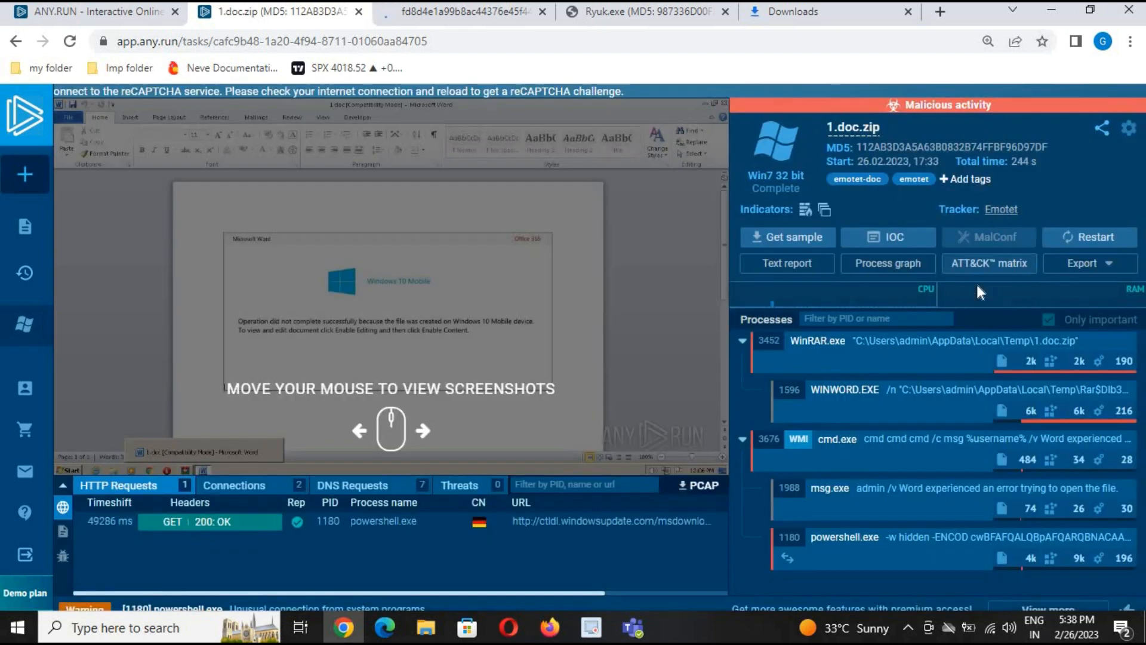
# Step: View the task's Mitre ATT&CK matrix and the Query Registry technique details, and close both
pyautogui.click(982, 262)
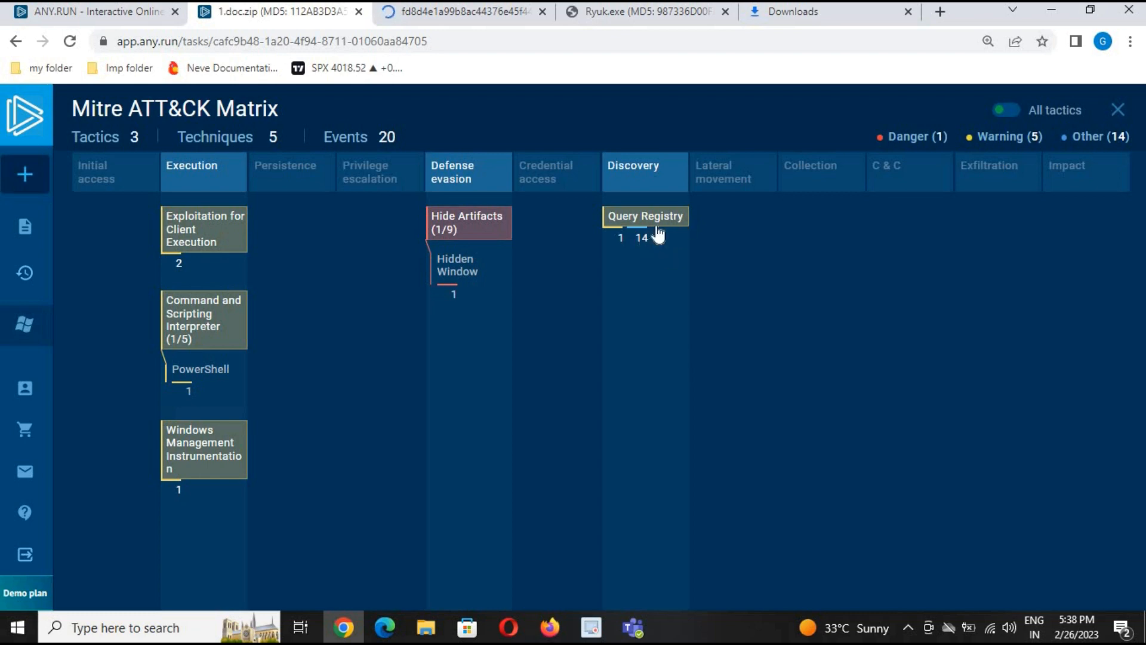
pyautogui.click(641, 240)
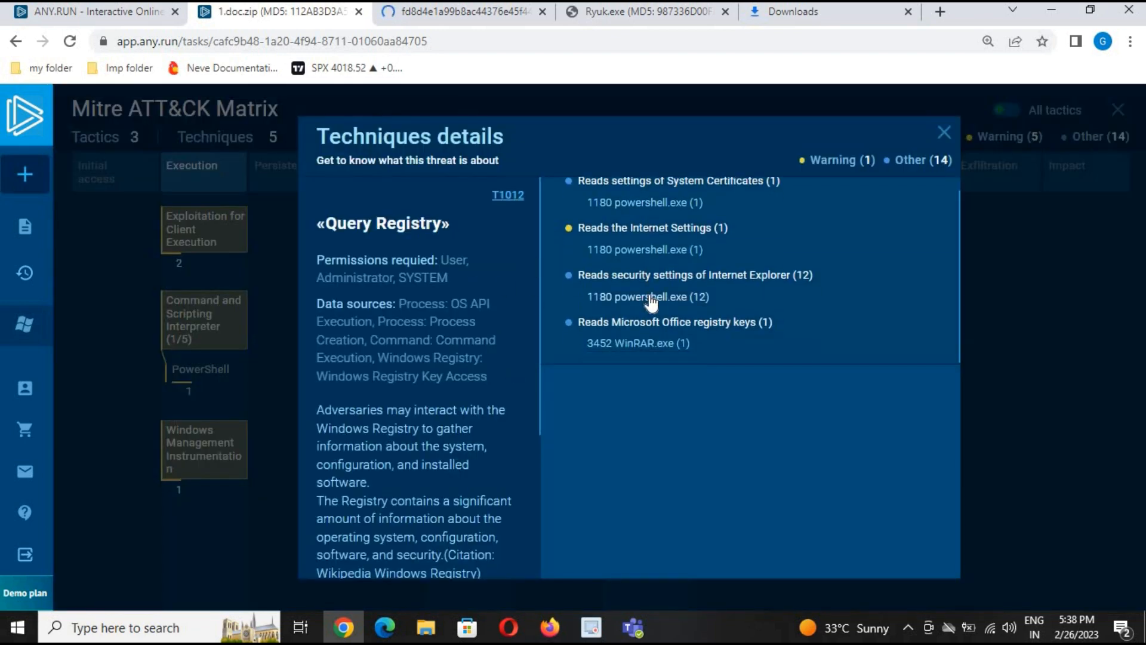
pyautogui.click(1118, 111)
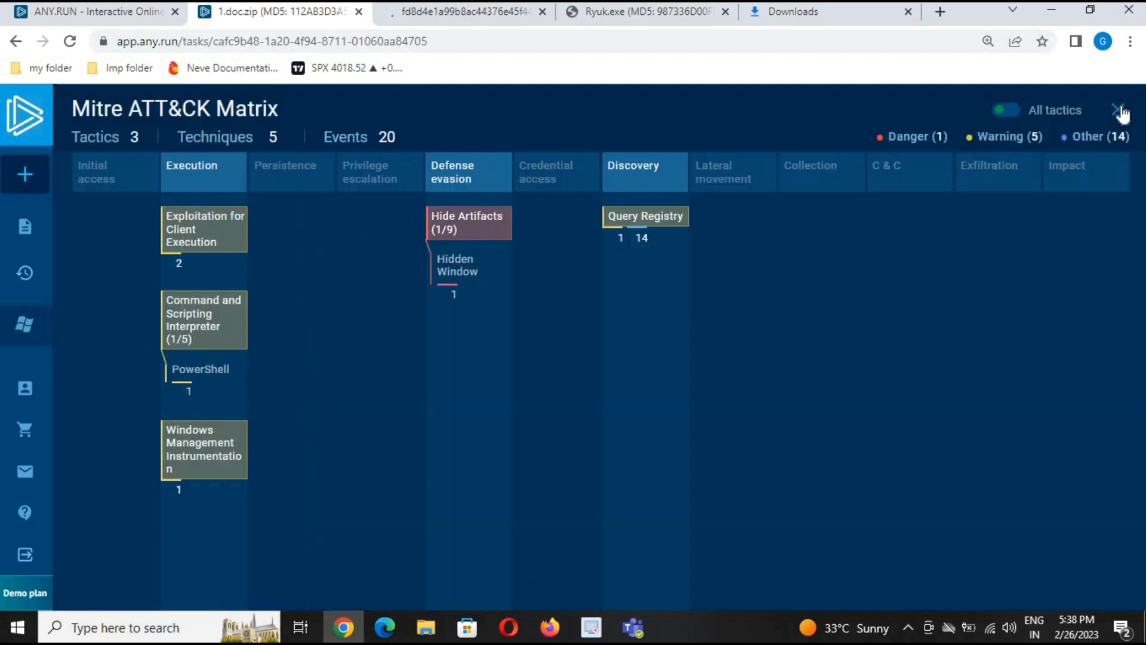
pyautogui.click(1118, 112)
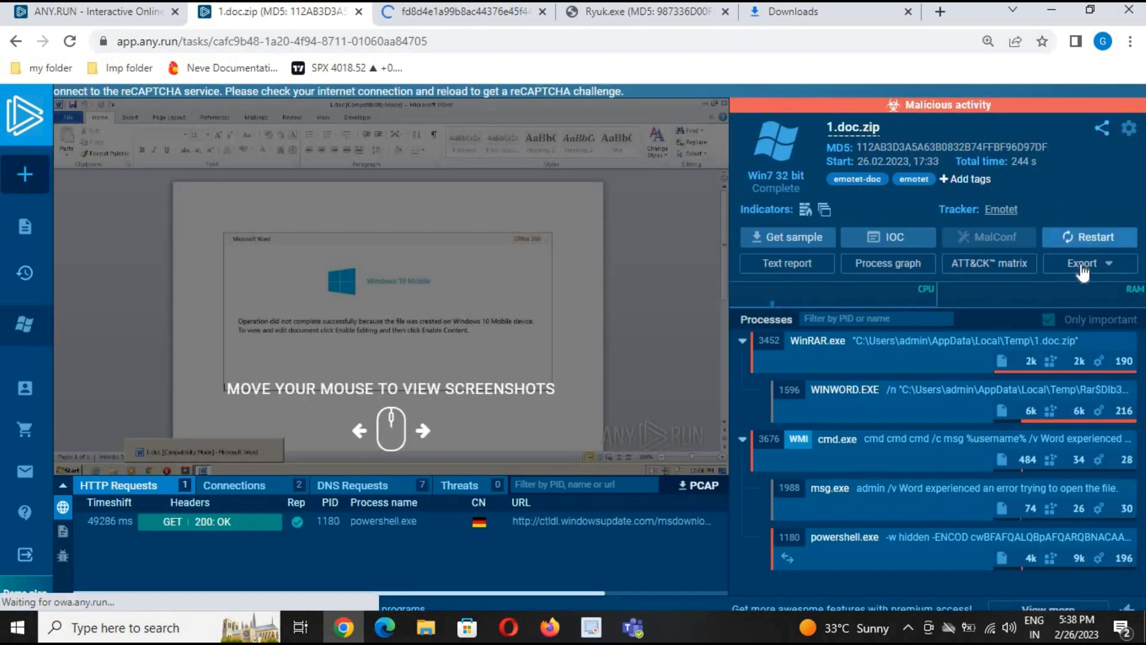
# Step: Check the available export formats, and review the task's summary of indicators of compromise before closing it
pyautogui.click(1100, 266)
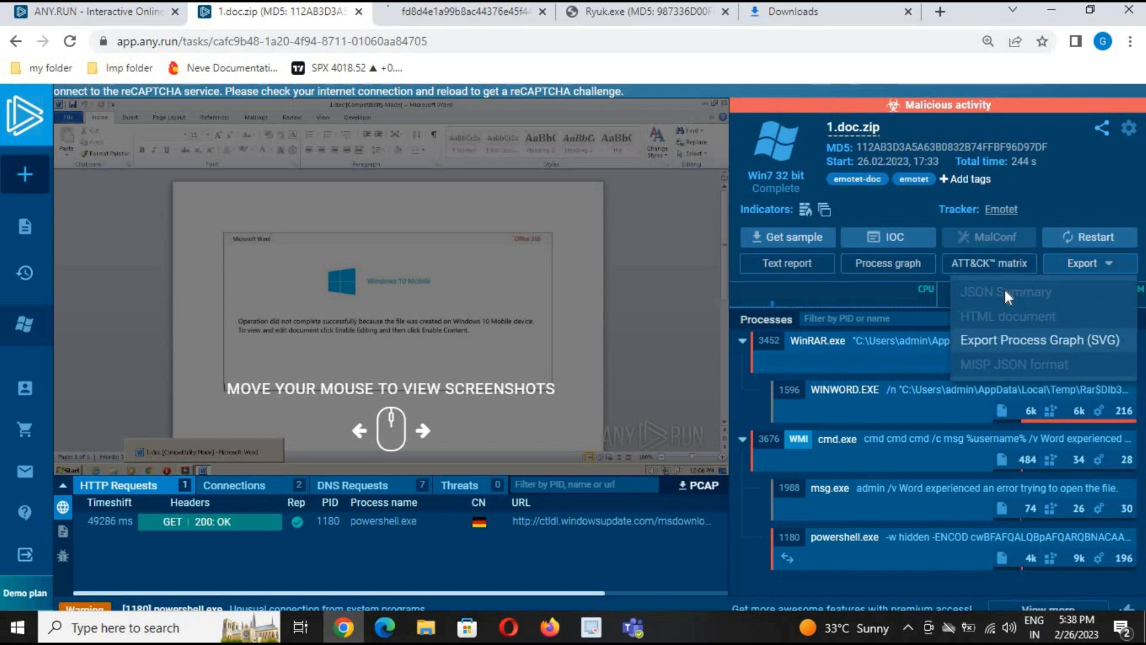
pyautogui.click(1097, 266)
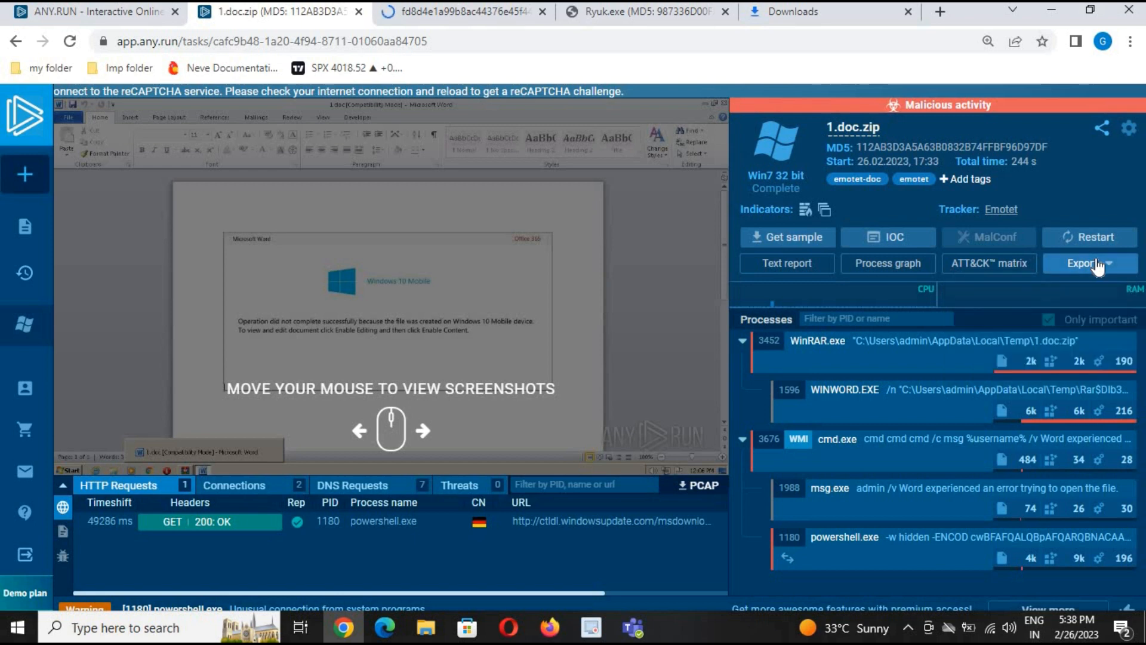
pyautogui.click(1097, 266)
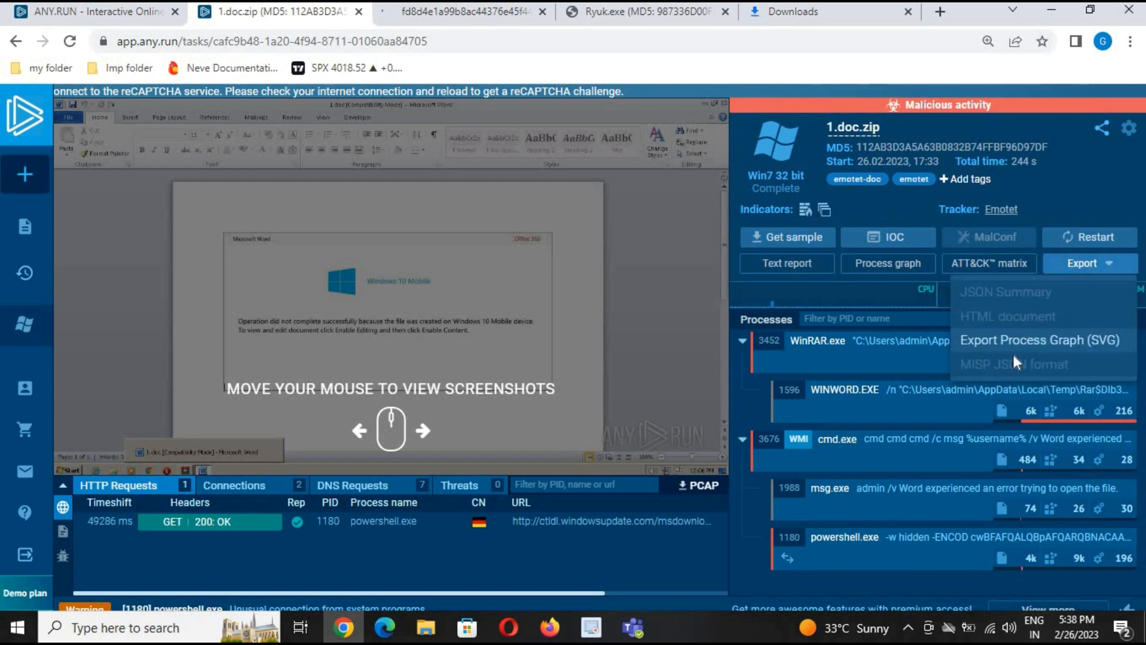
pyautogui.click(1100, 265)
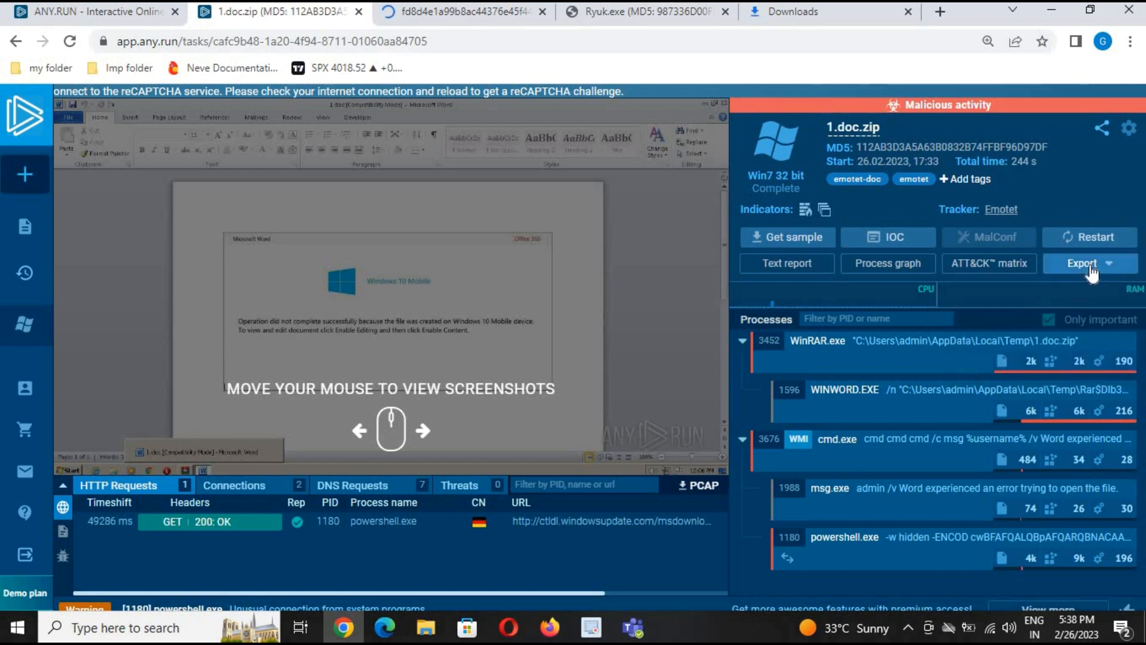
pyautogui.click(889, 239)
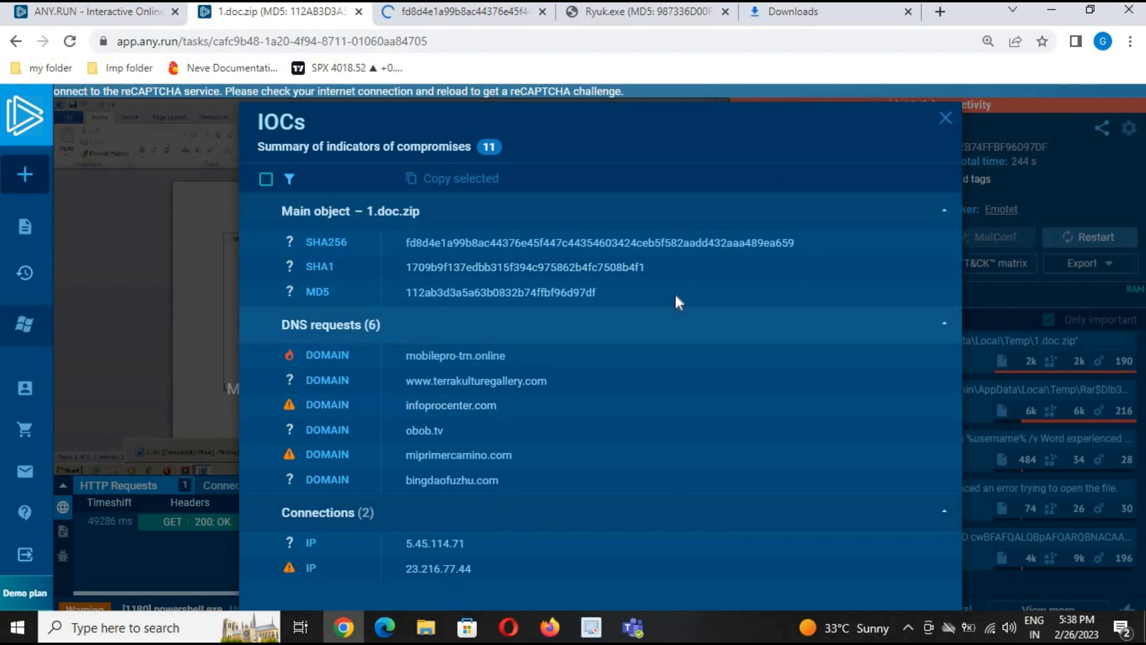
pyautogui.click(946, 119)
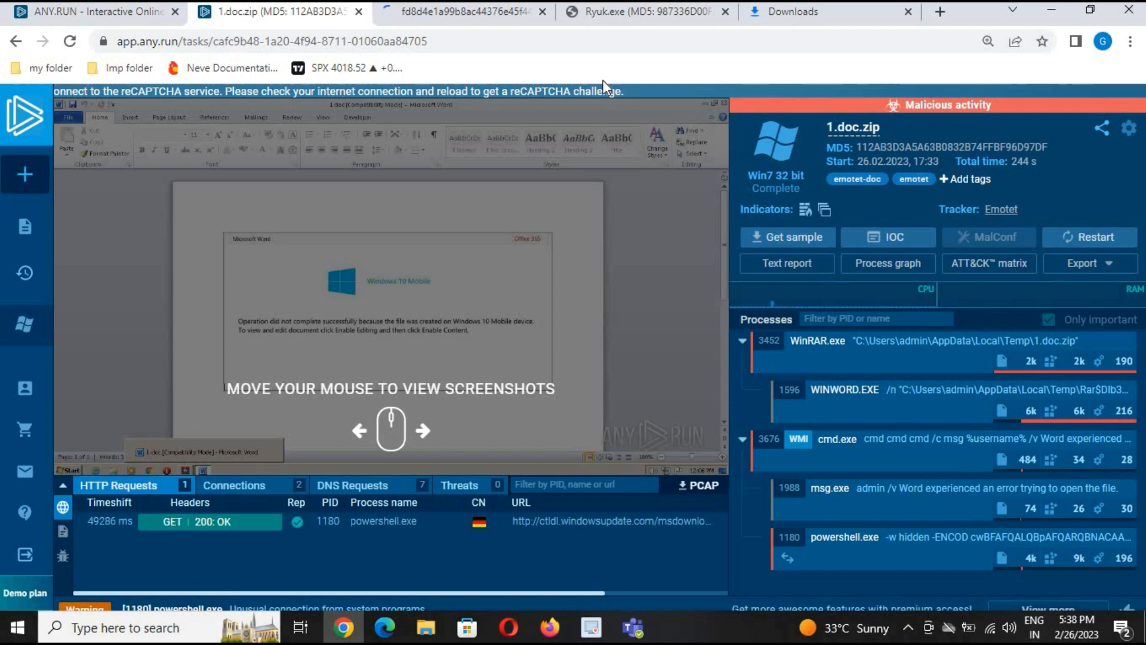
# Step: Switch to the text report and skim its malware configuration, static information and general info sections
pyautogui.click(484, 11)
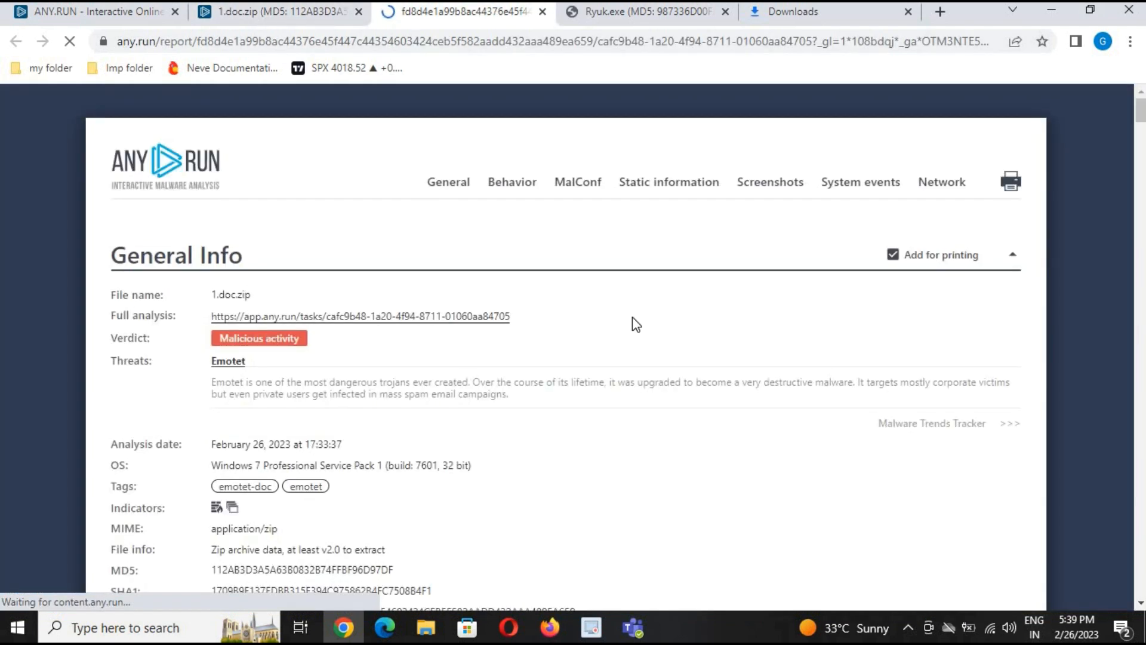
pyautogui.scroll(-15, 472, 358)
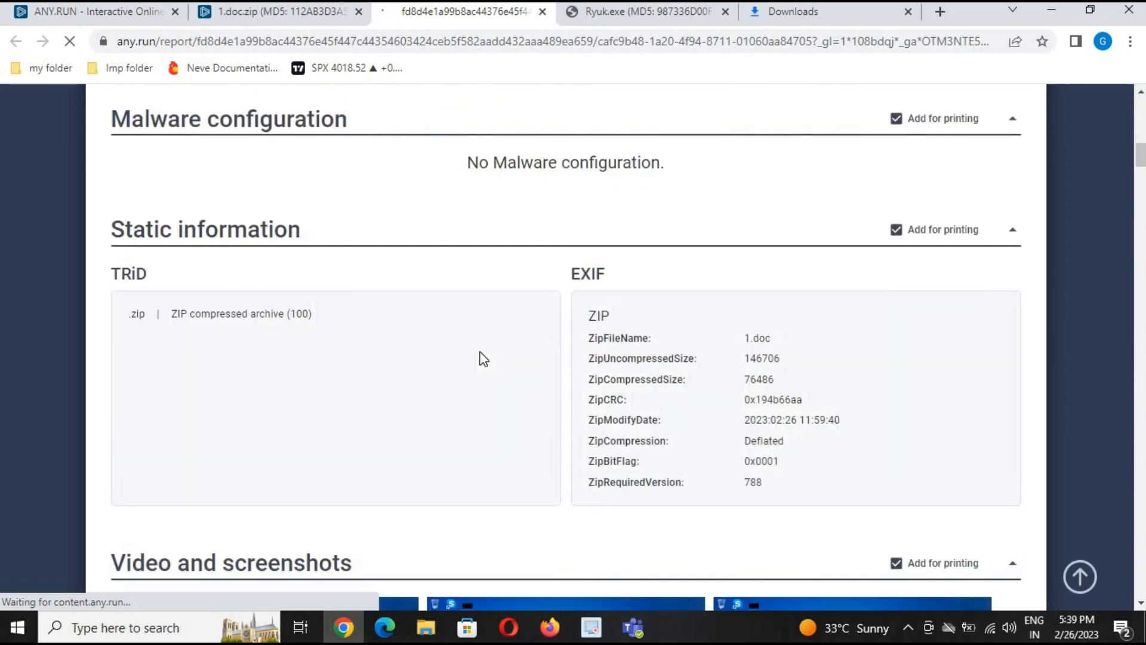
pyautogui.scroll(-4, 484, 358)
pyautogui.scroll(18, 479, 356)
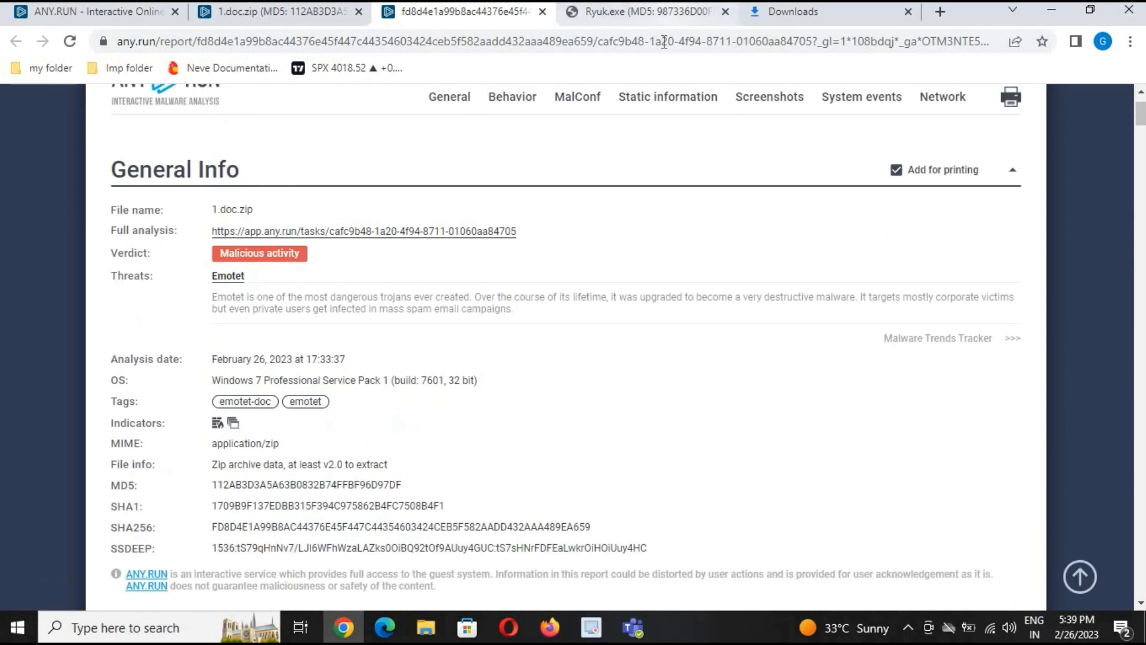
# Step: Select the text report's full web address, and examine the report's processes section with its behavior graph
pyautogui.doubleClick(661, 43)
pyautogui.hotkey('ctrl', 'a')
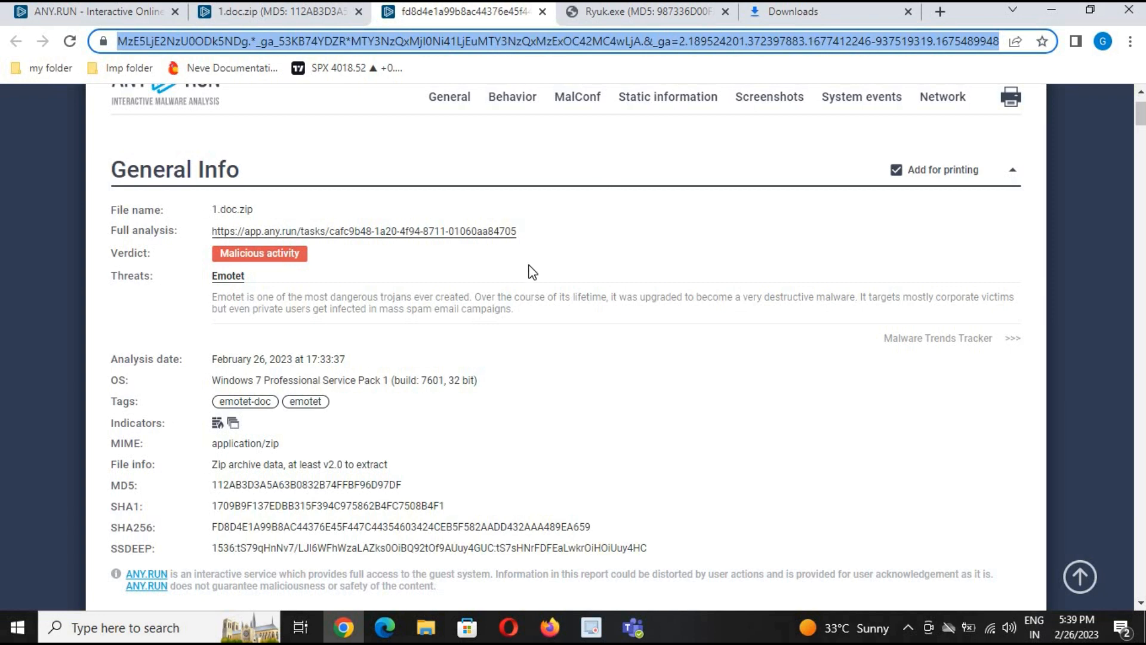
pyautogui.scroll(-20, 533, 272)
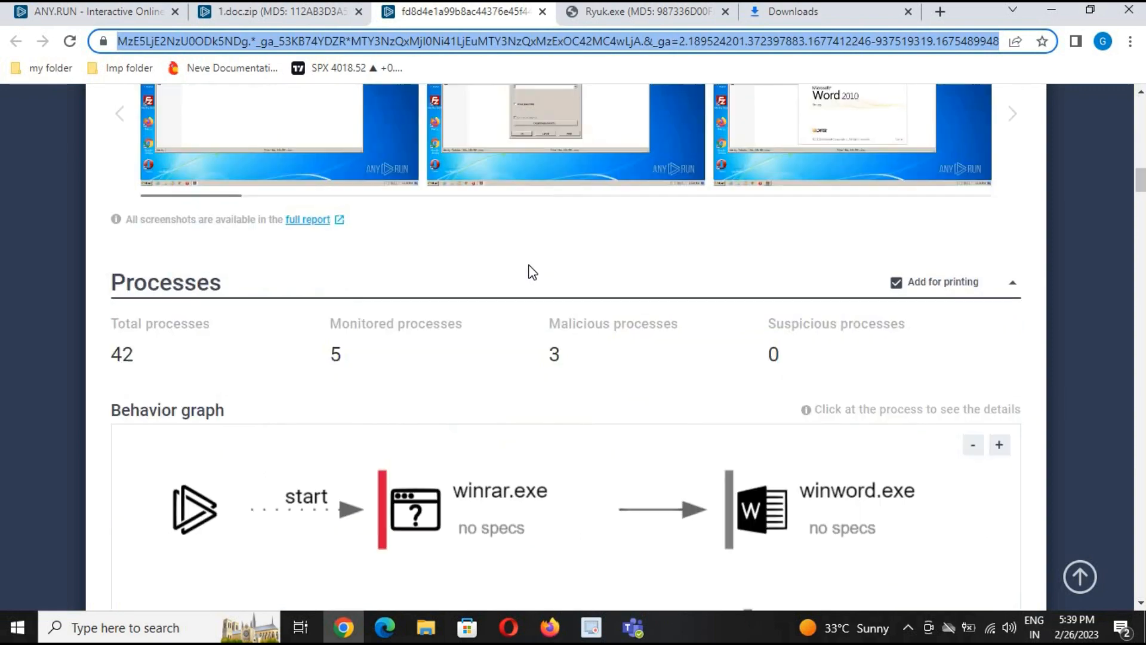
pyautogui.scroll(-5, 533, 272)
pyautogui.scroll(15, 529, 271)
pyautogui.scroll(-4, 529, 271)
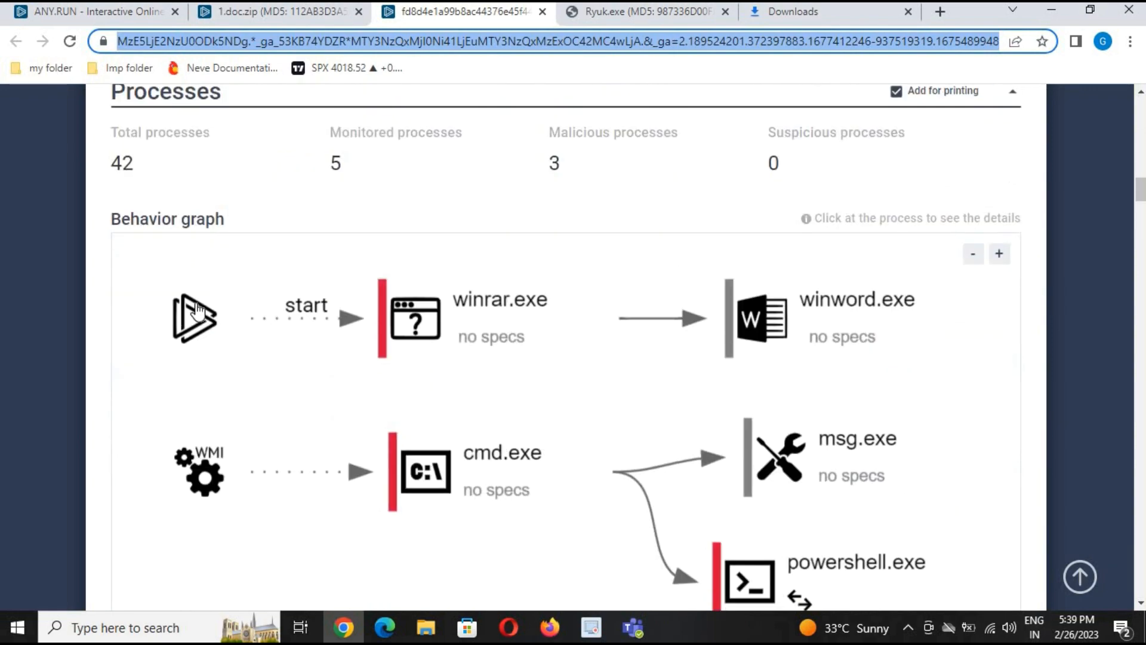
# Step: Inspect the behavior graph at different zoom levels, and continue to the report's process information section
pyautogui.scroll(3, 749, 358)
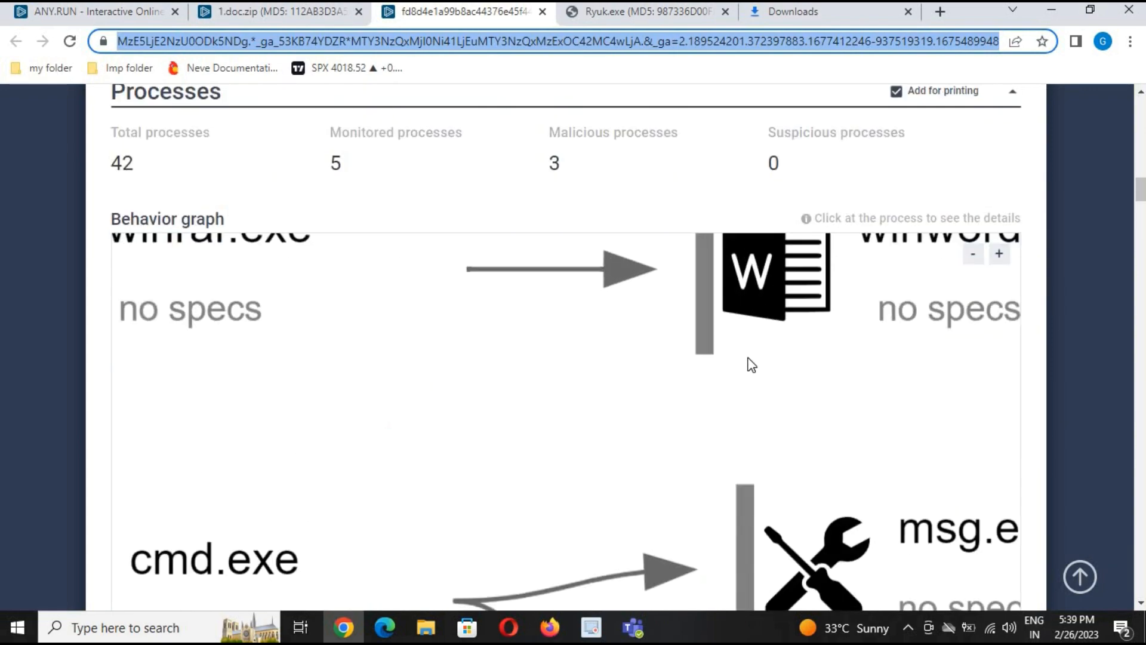
pyautogui.scroll(-5, 749, 358)
pyautogui.scroll(2, 961, 323)
pyautogui.scroll(-20, 1098, 266)
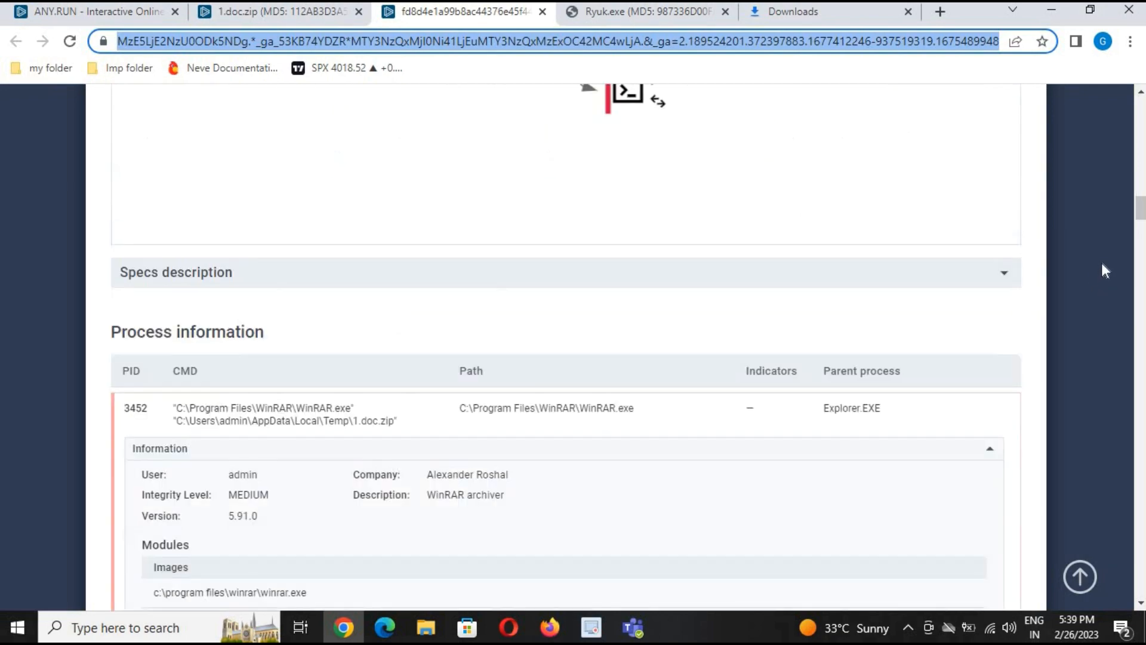
# Step: Examine the msg.exe and cmd.exe process details, briefly highlighting the end of the encoded command in the cmd.exe entry
pyautogui.scroll(15, 1093, 254)
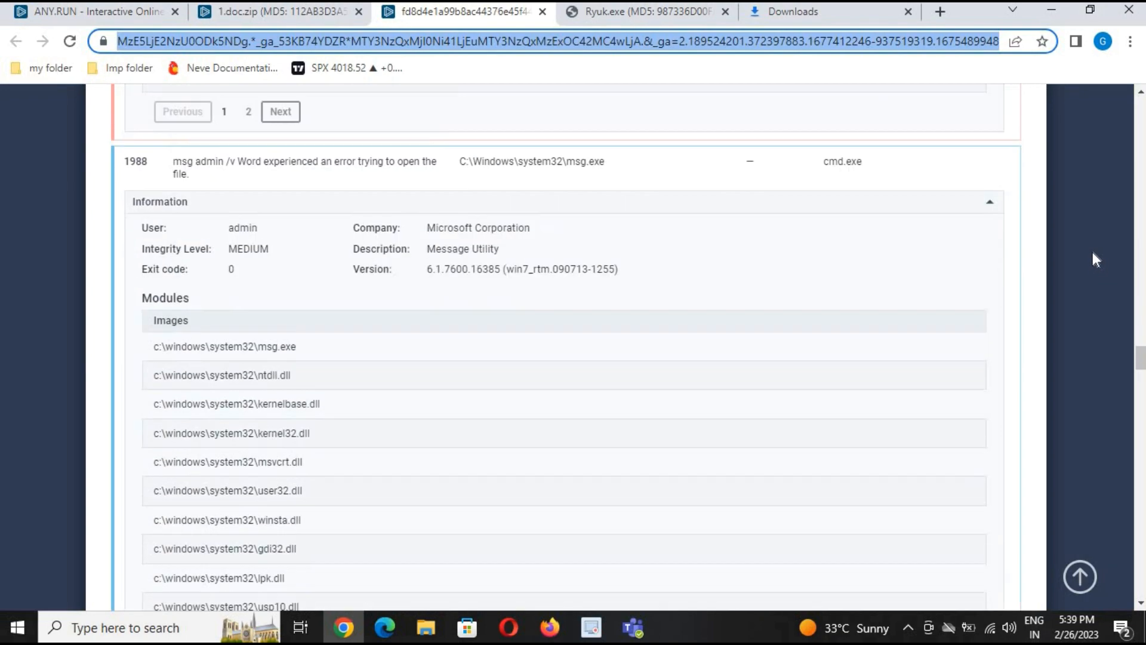
pyautogui.scroll(-8, 1094, 254)
pyautogui.scroll(8, 1093, 253)
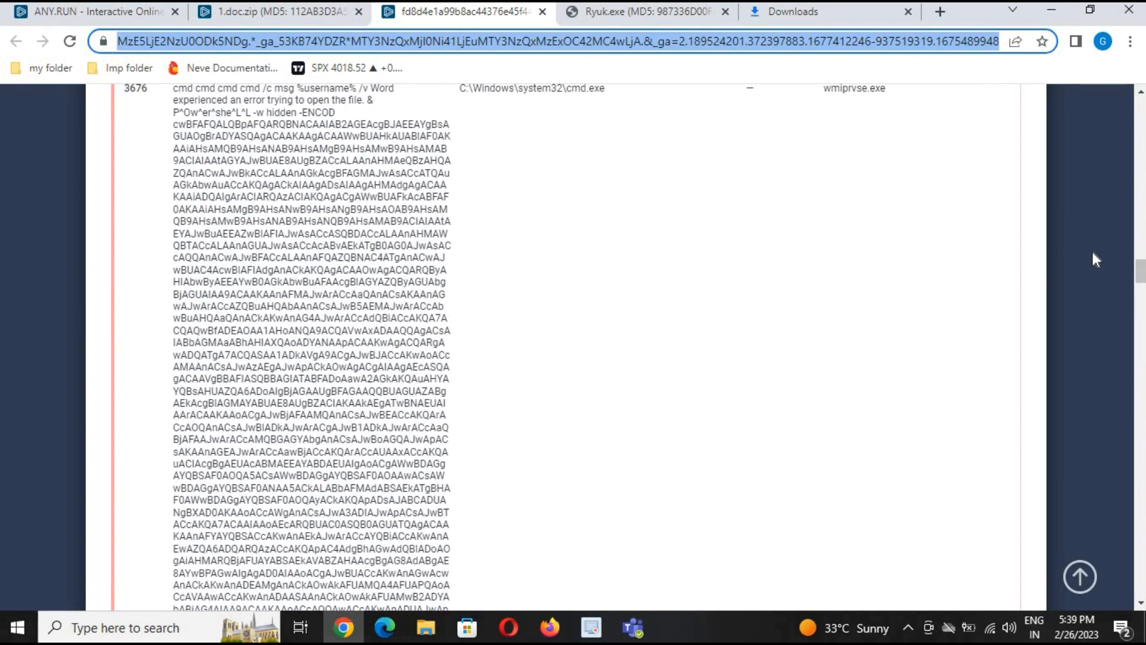
pyautogui.scroll(-12, 1094, 254)
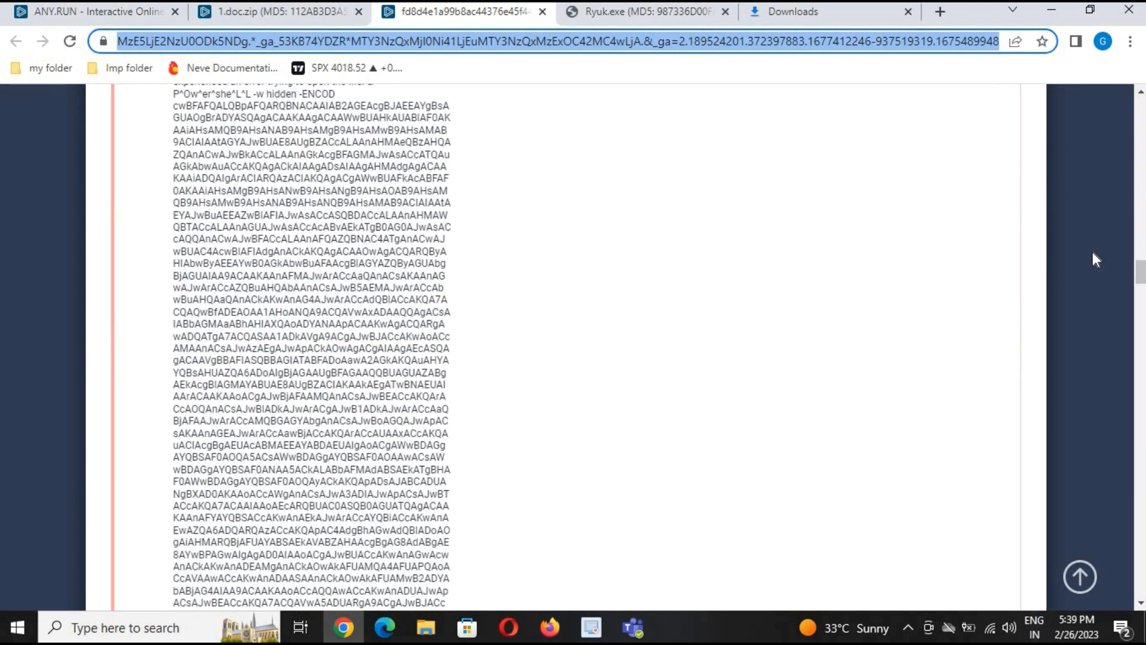
pyautogui.scroll(-8, 1092, 253)
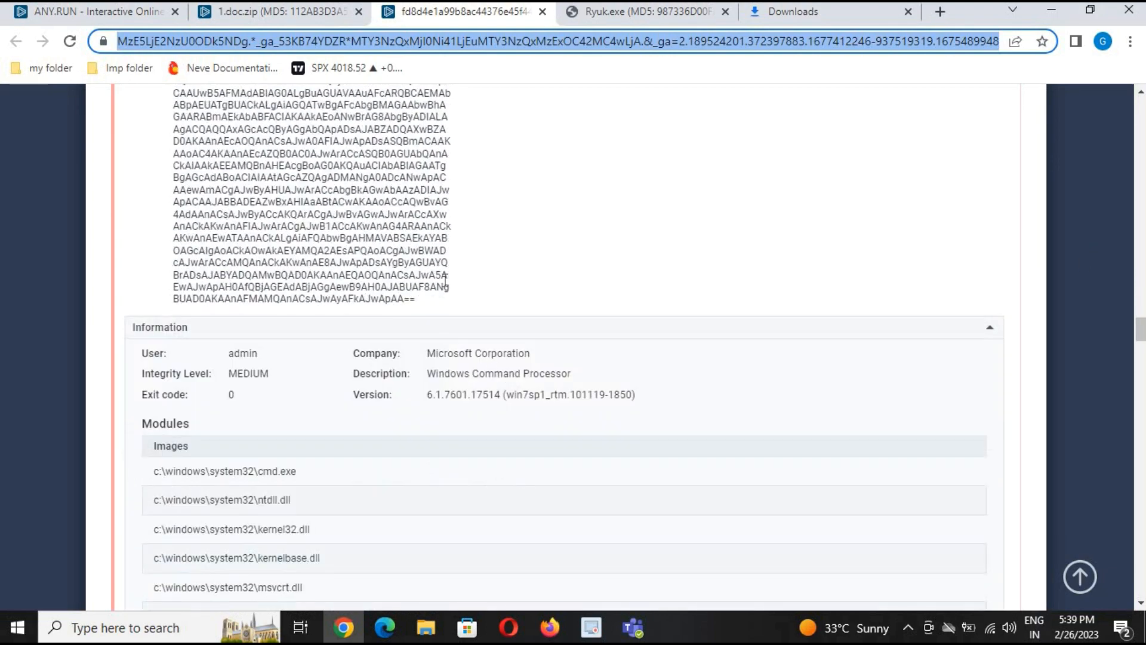
pyautogui.moveTo(426, 303); pyautogui.dragTo(236, 214)
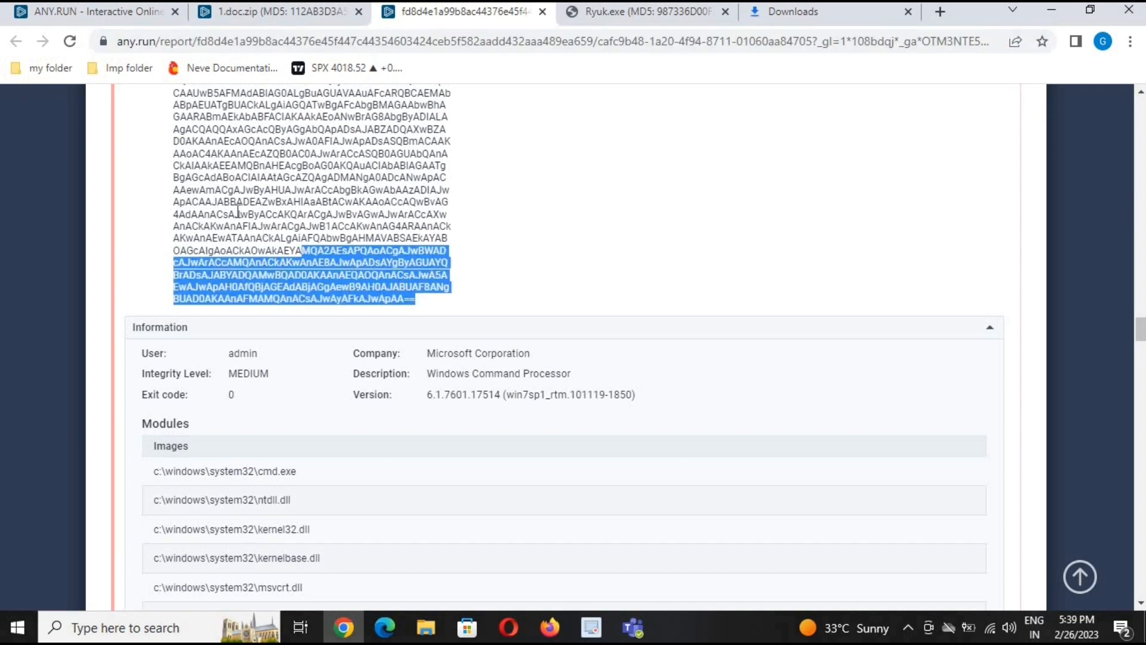
pyautogui.click(433, 302)
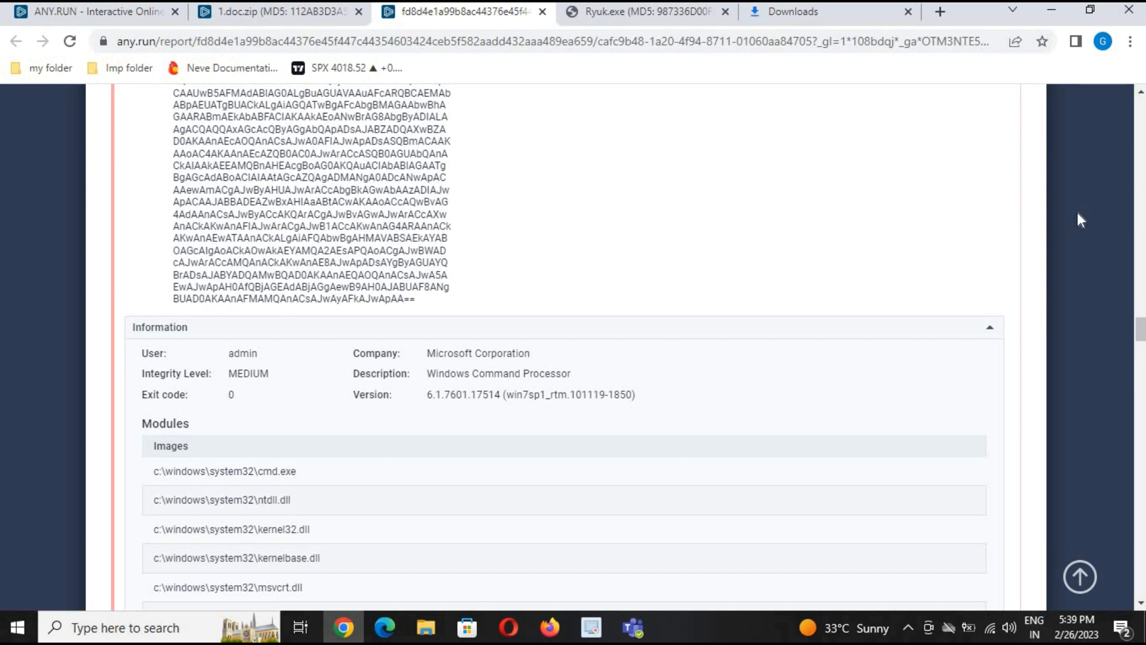
# Step: Skim the report's PowerShell process details, dropped files, network activity, threats and debug output sections
pyautogui.scroll(-20, 1077, 213)
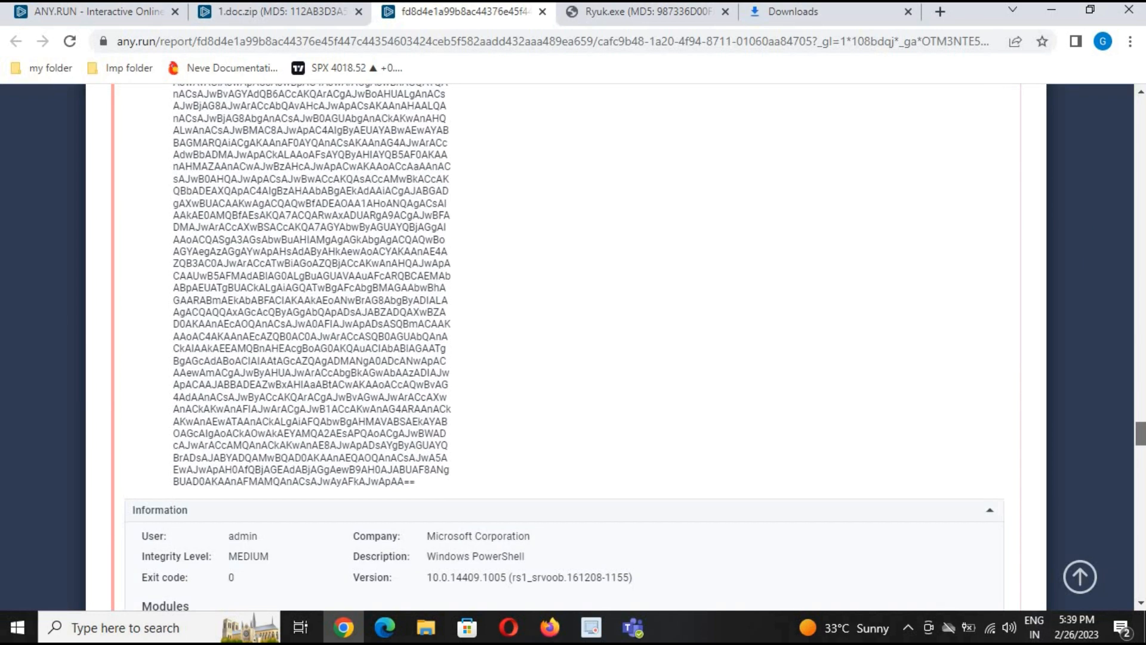
pyautogui.scroll(-15, 958, 387)
pyautogui.scroll(7, 958, 387)
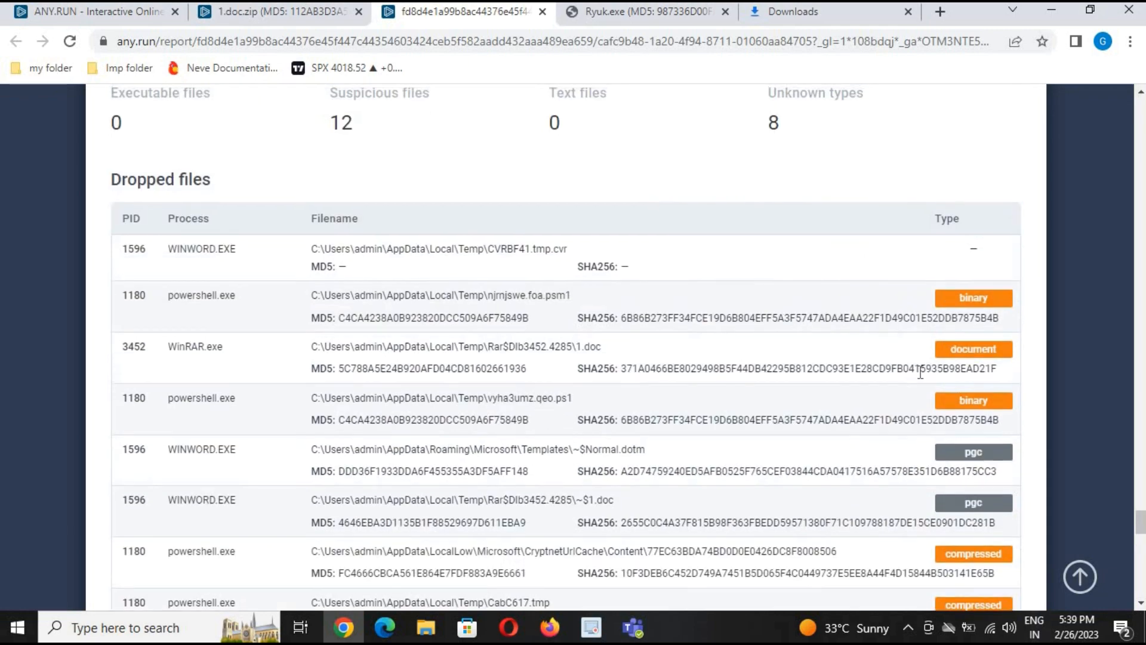
pyautogui.scroll(-20, 1086, 338)
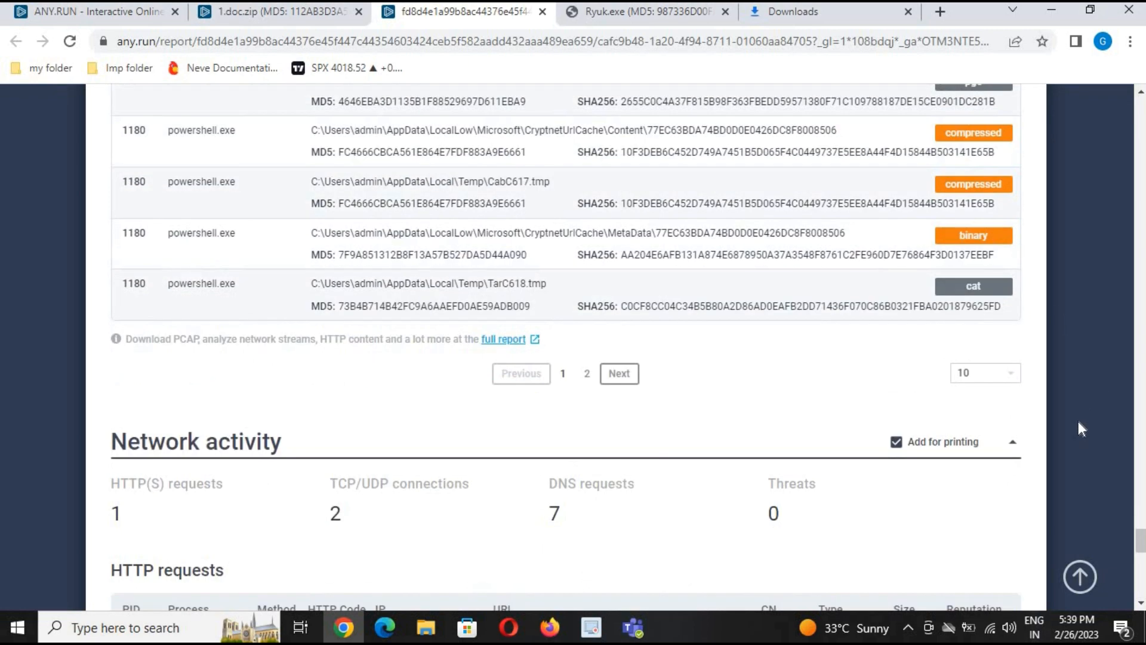
pyautogui.scroll(-1, 1093, 447)
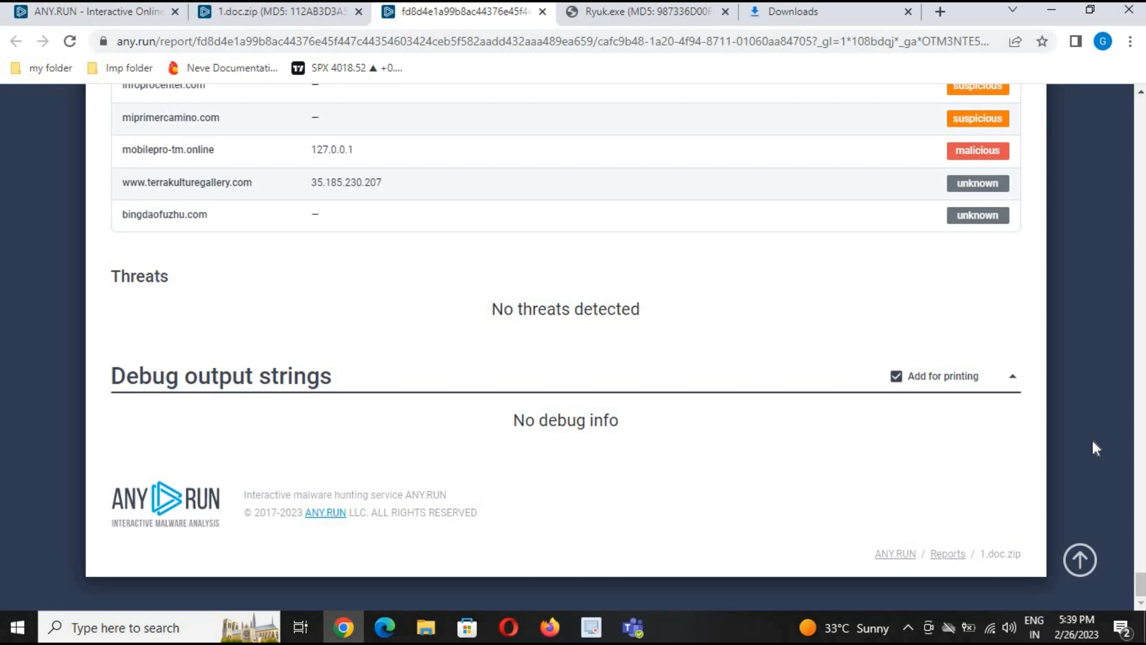
# Step: Go back to the report's General Info section, and return to the 1.doc.zip interactive task page
pyautogui.scroll(20, 1093, 441)
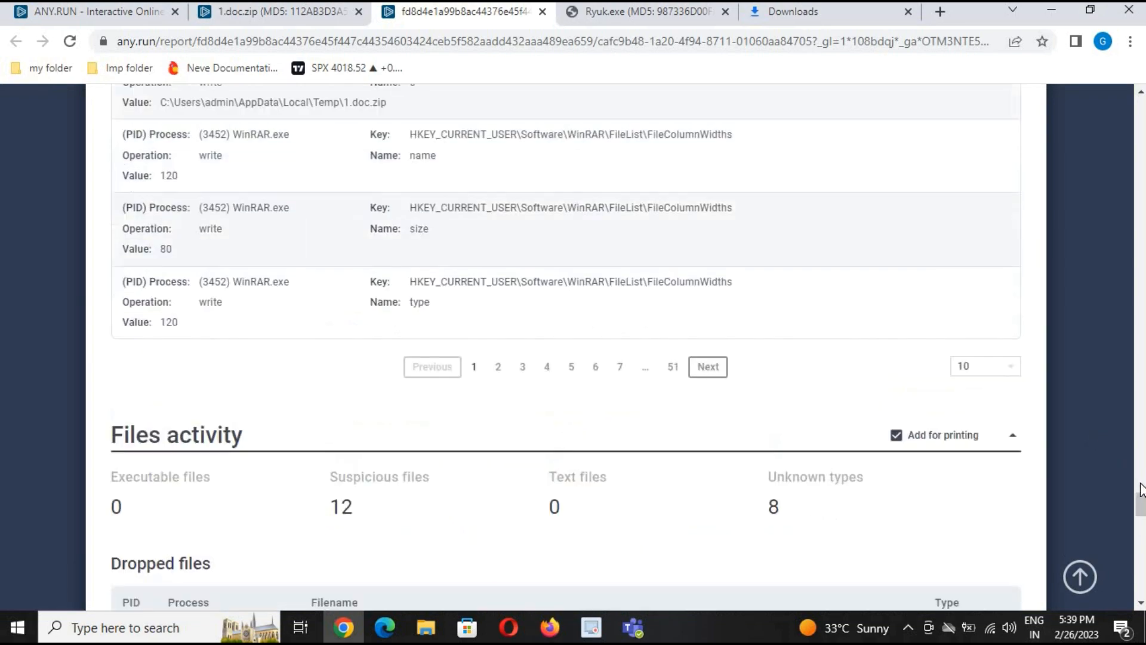
pyautogui.scroll(15, 1137, 413)
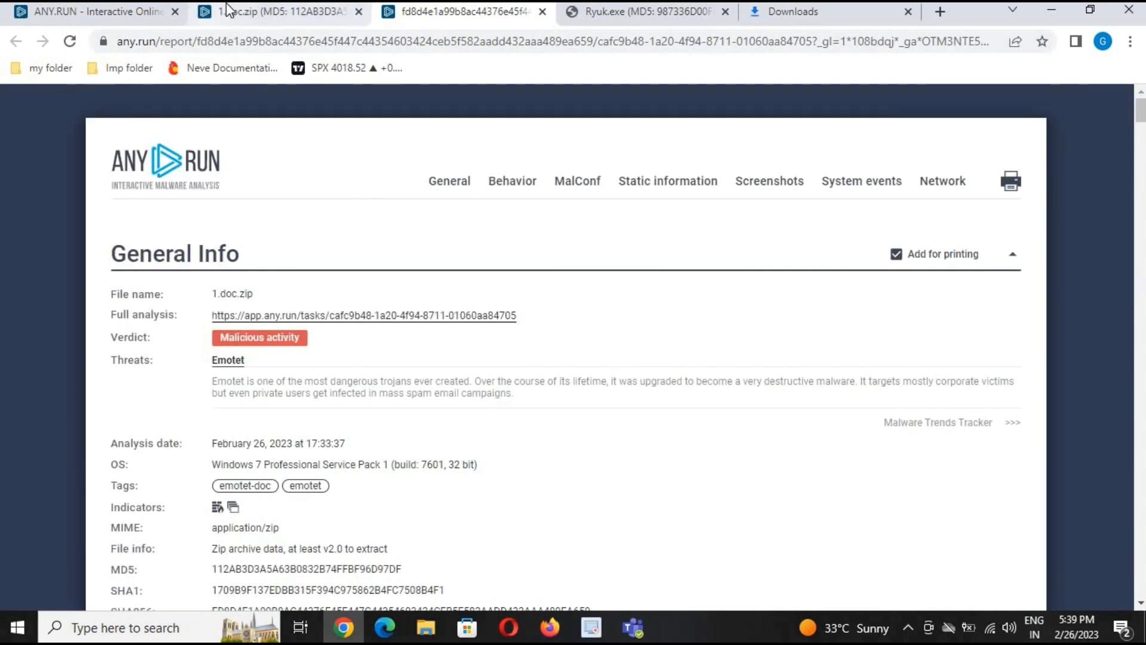
pyautogui.click(233, 12)
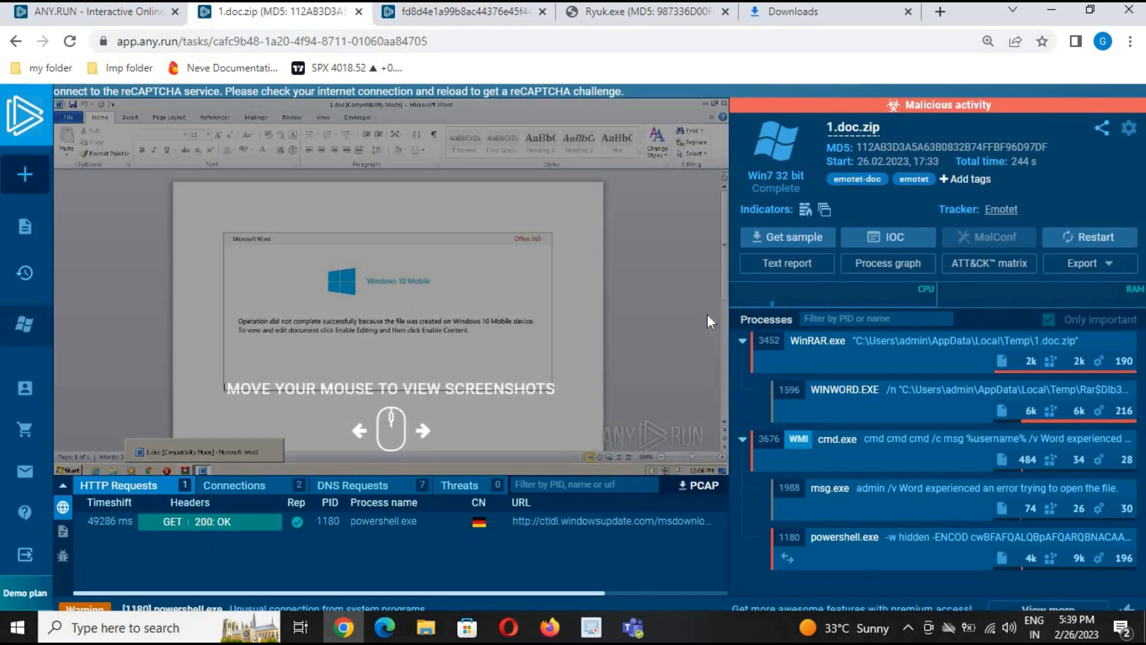